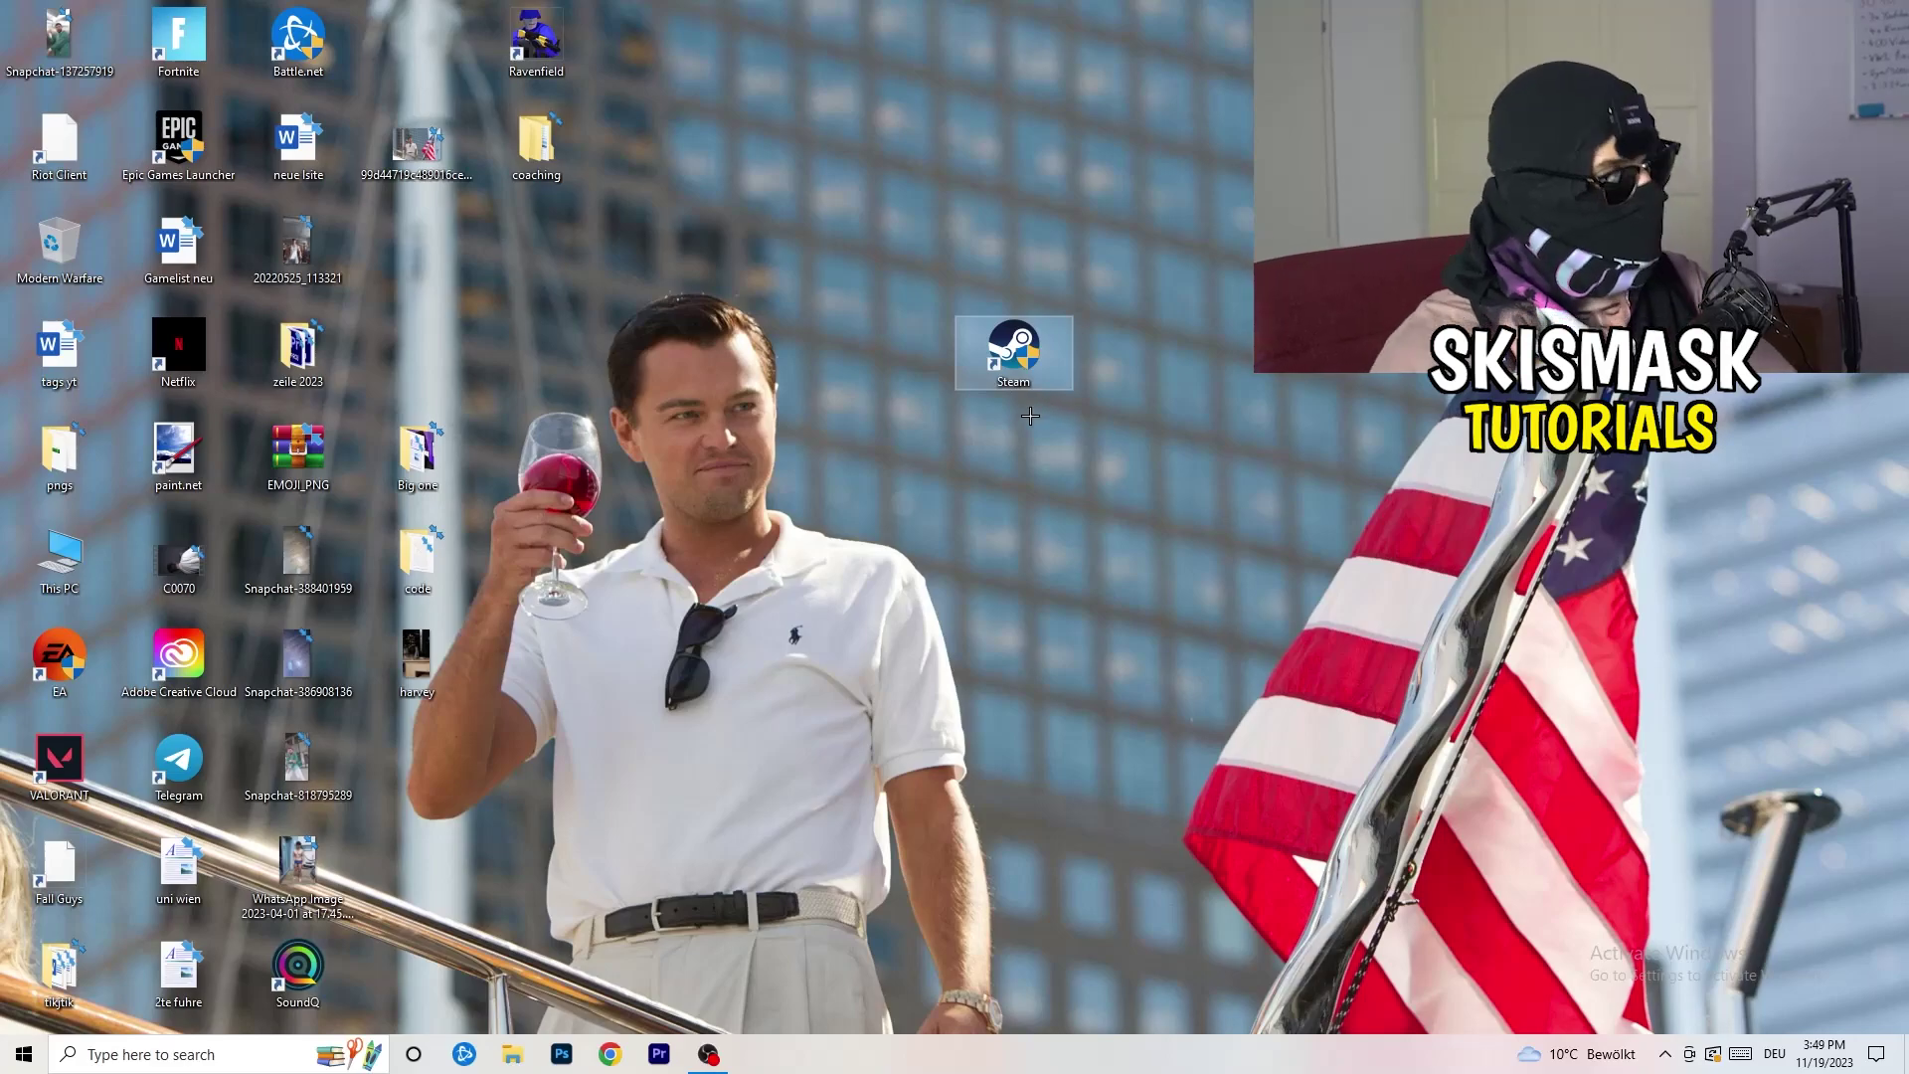
- Review the compatibility settings in the Steam shortcut's properties, including compatibility mode and administrator rights, and accept them
right_click(1029, 351)
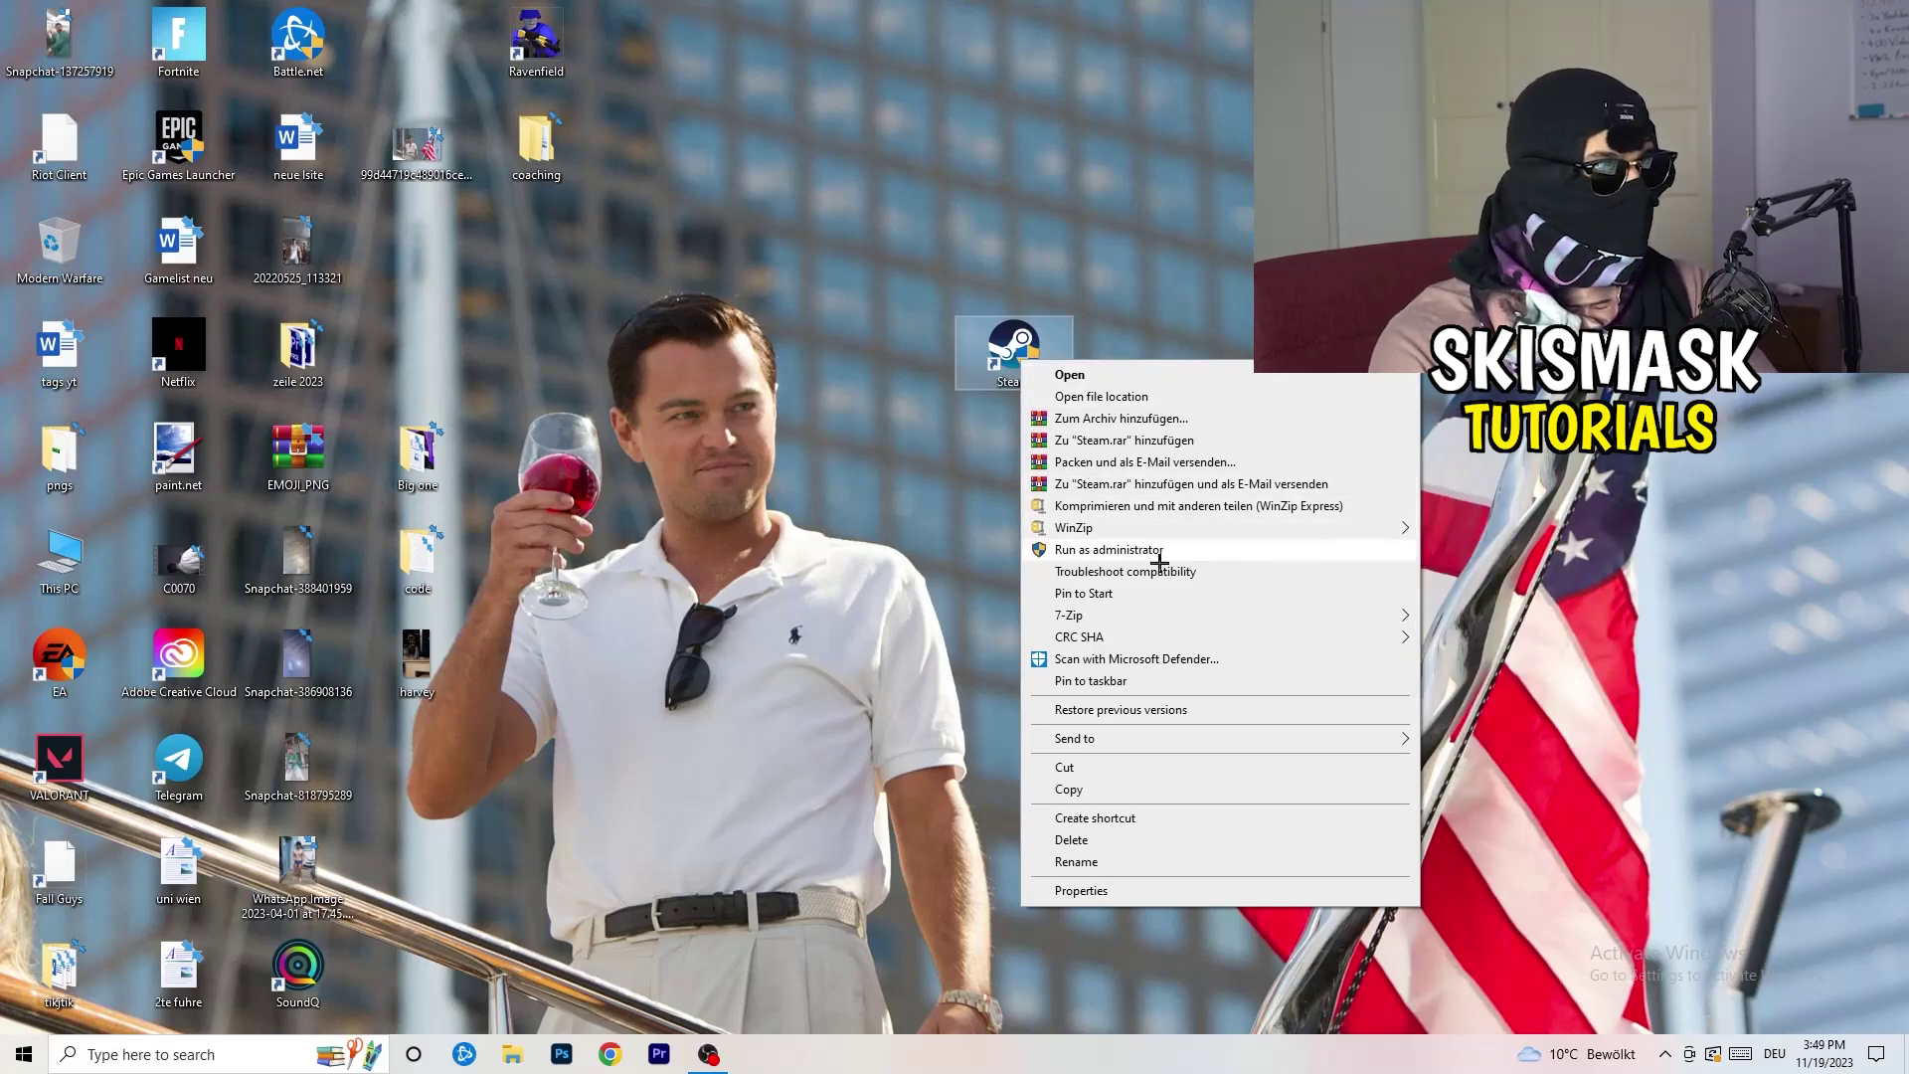
left_click(1102, 892)
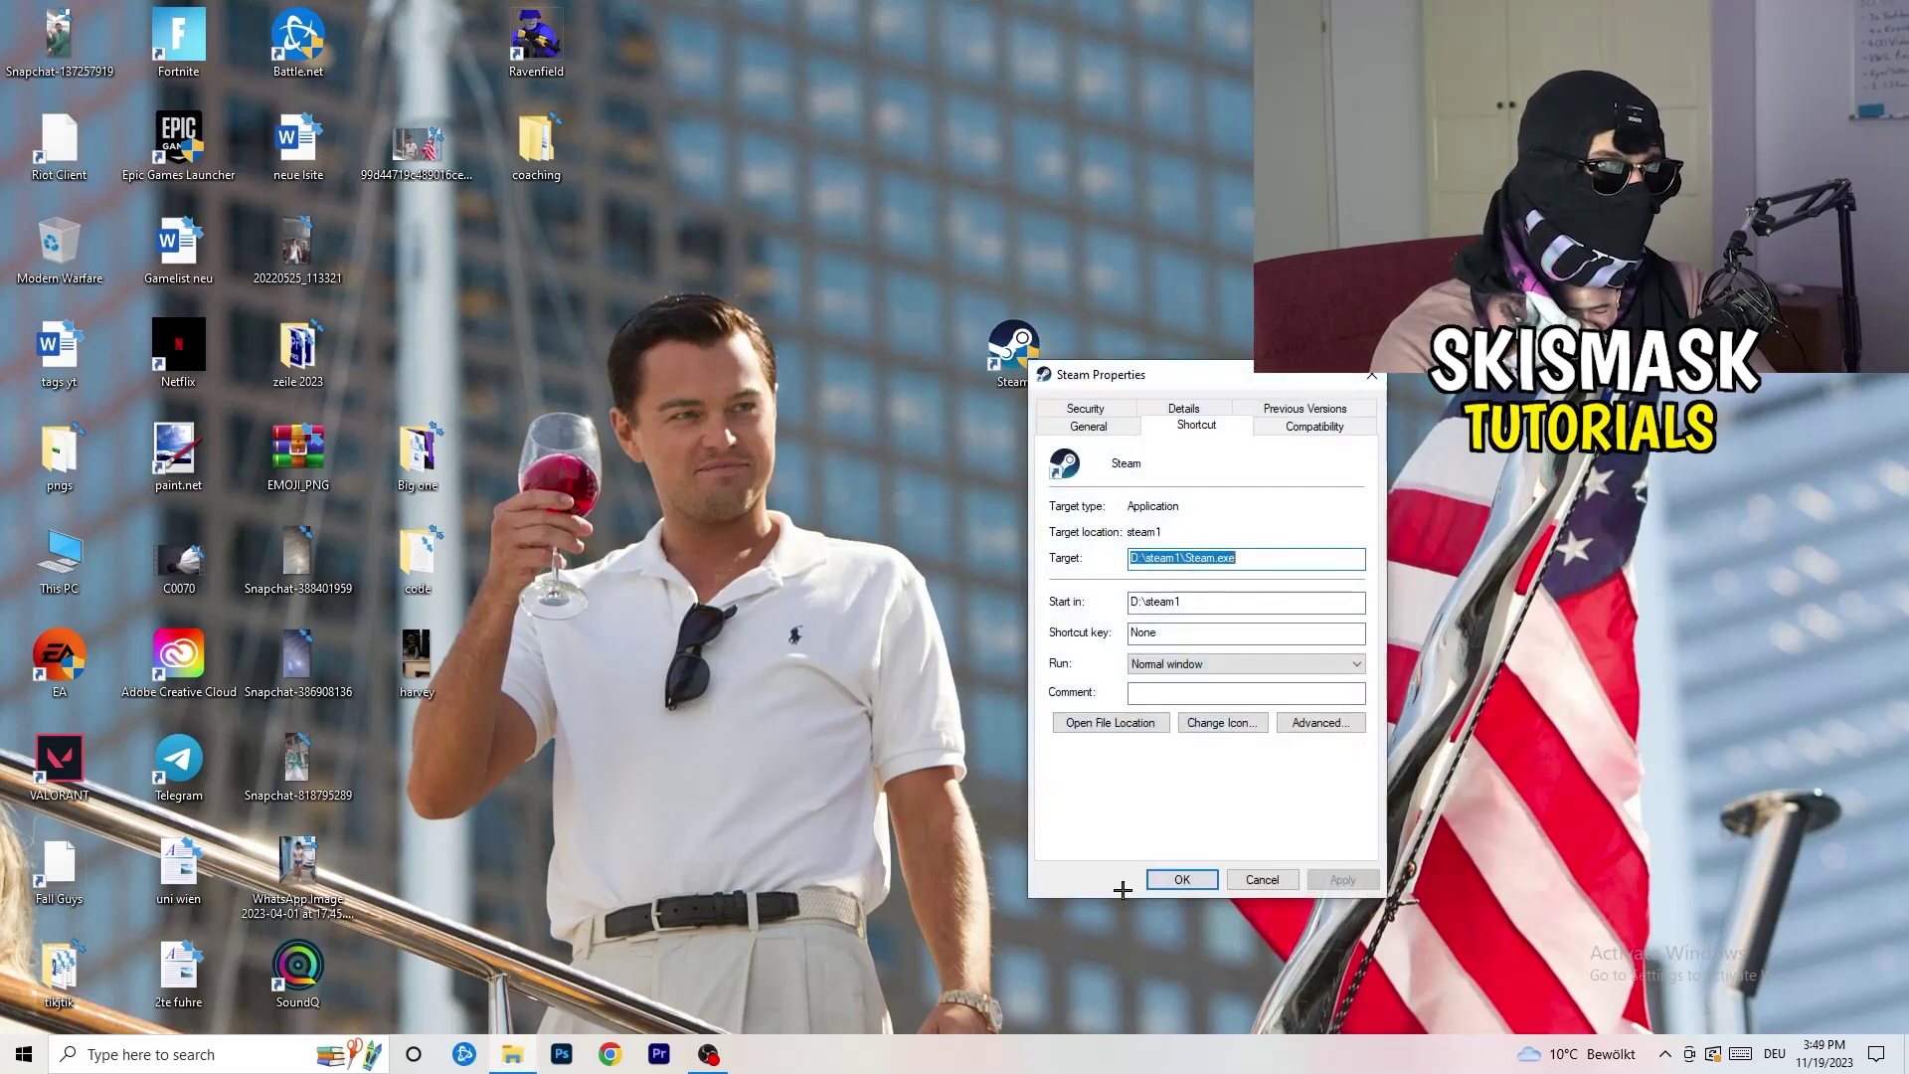
left_click_drag(1198, 371, 857, 286)
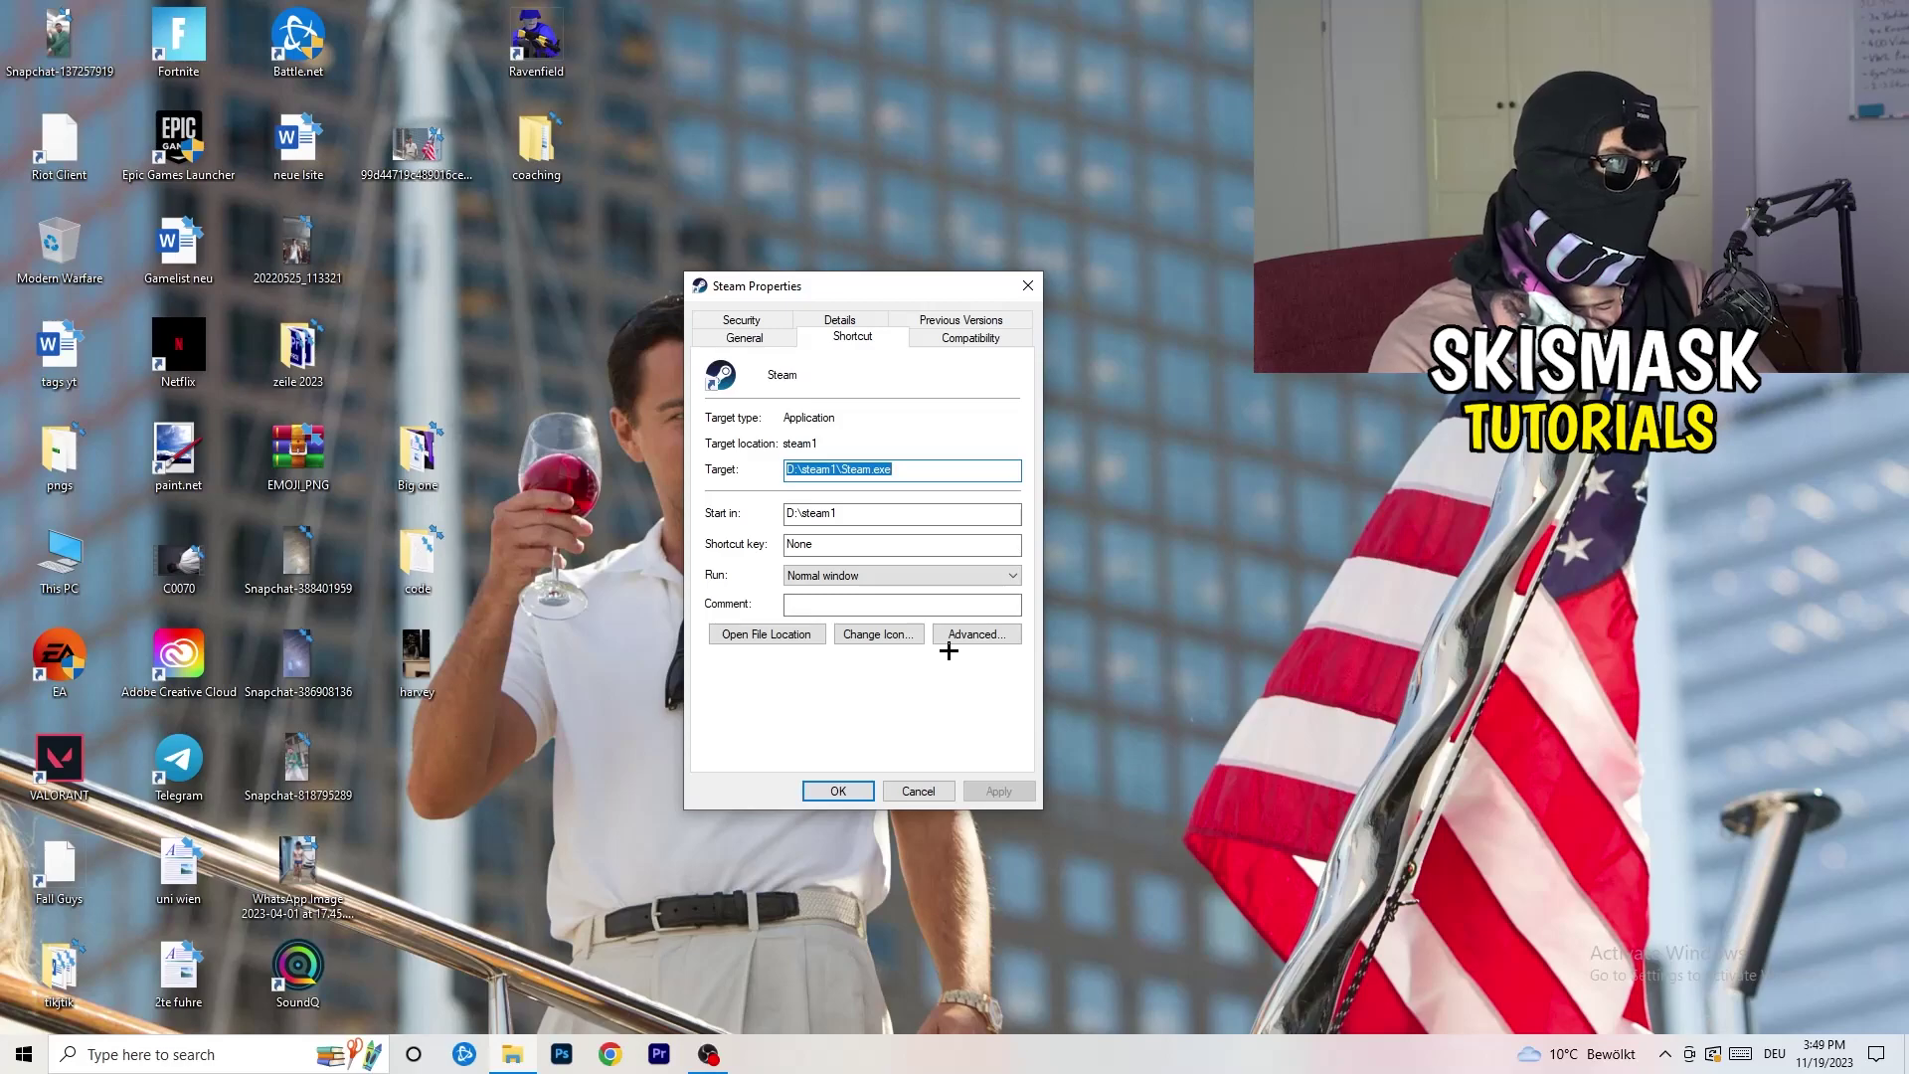
left_click(979, 340)
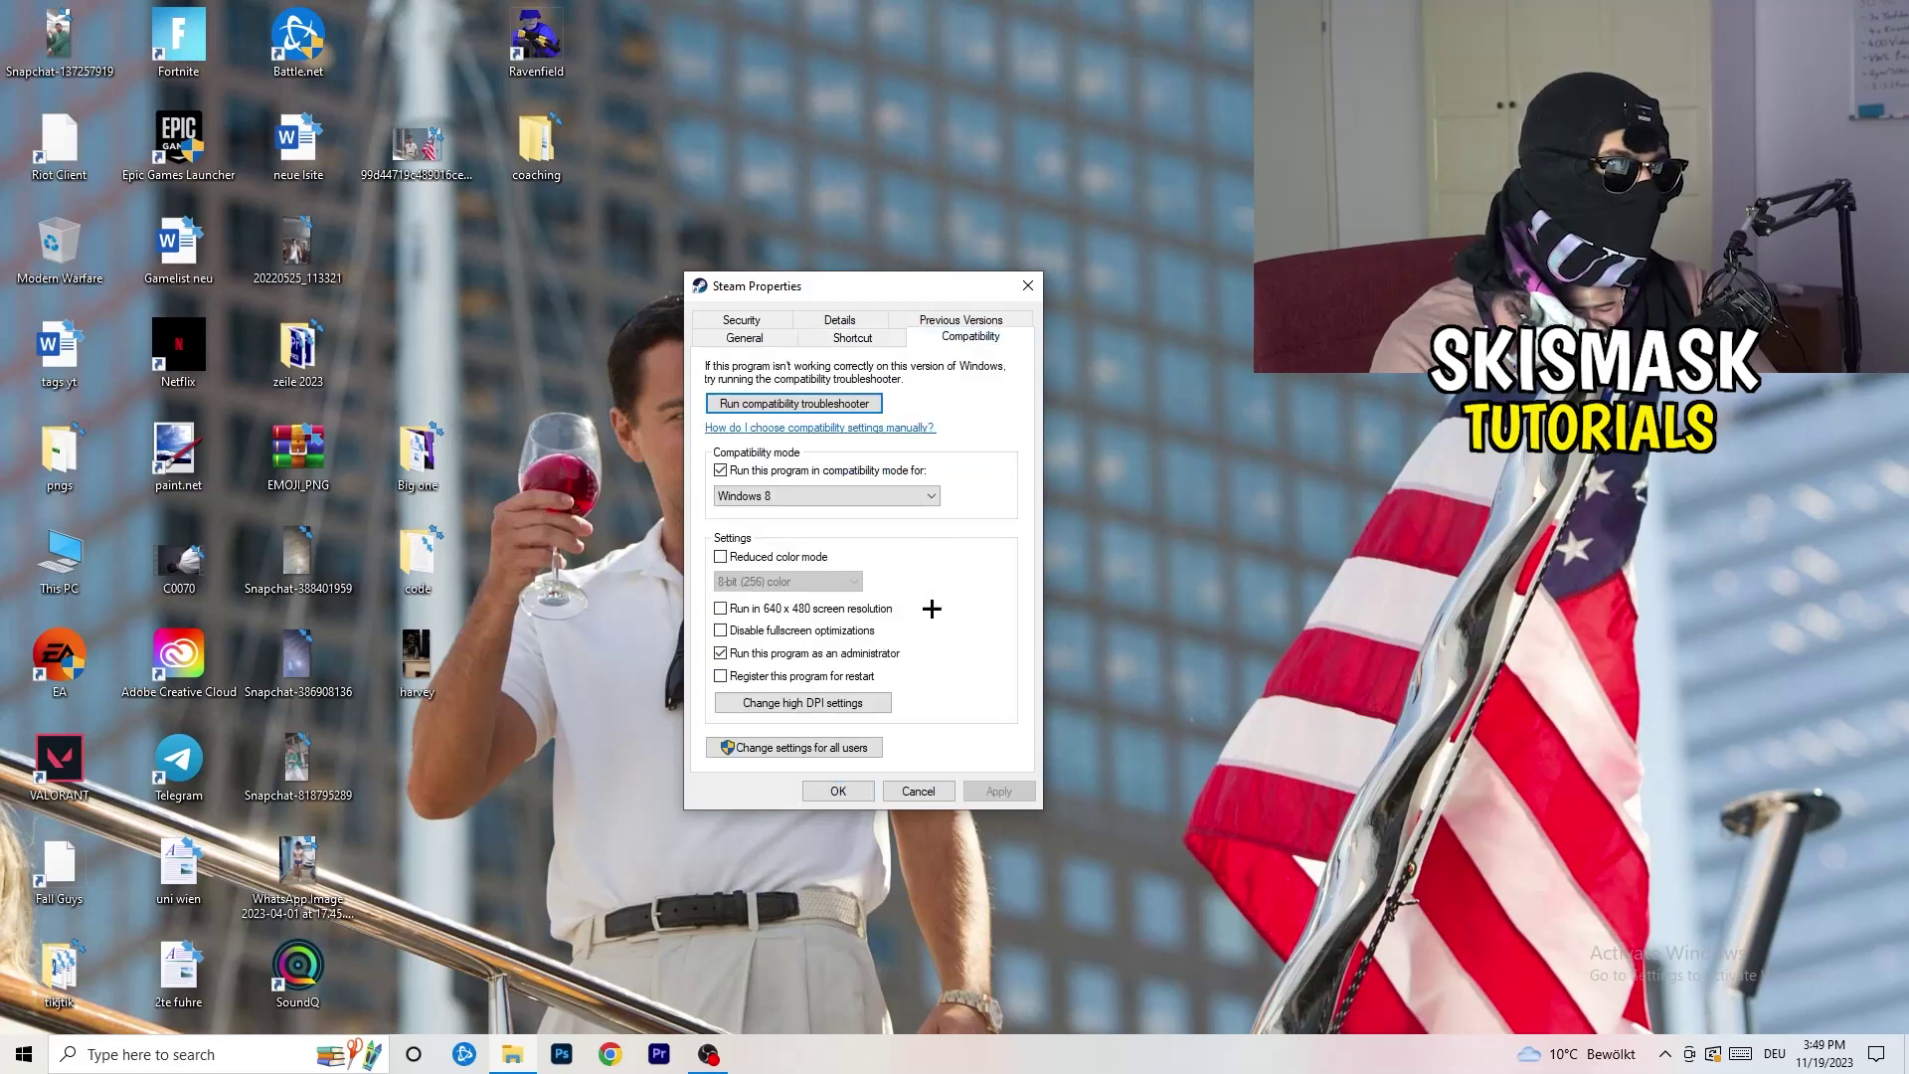
left_click_drag(878, 294, 1103, 209)
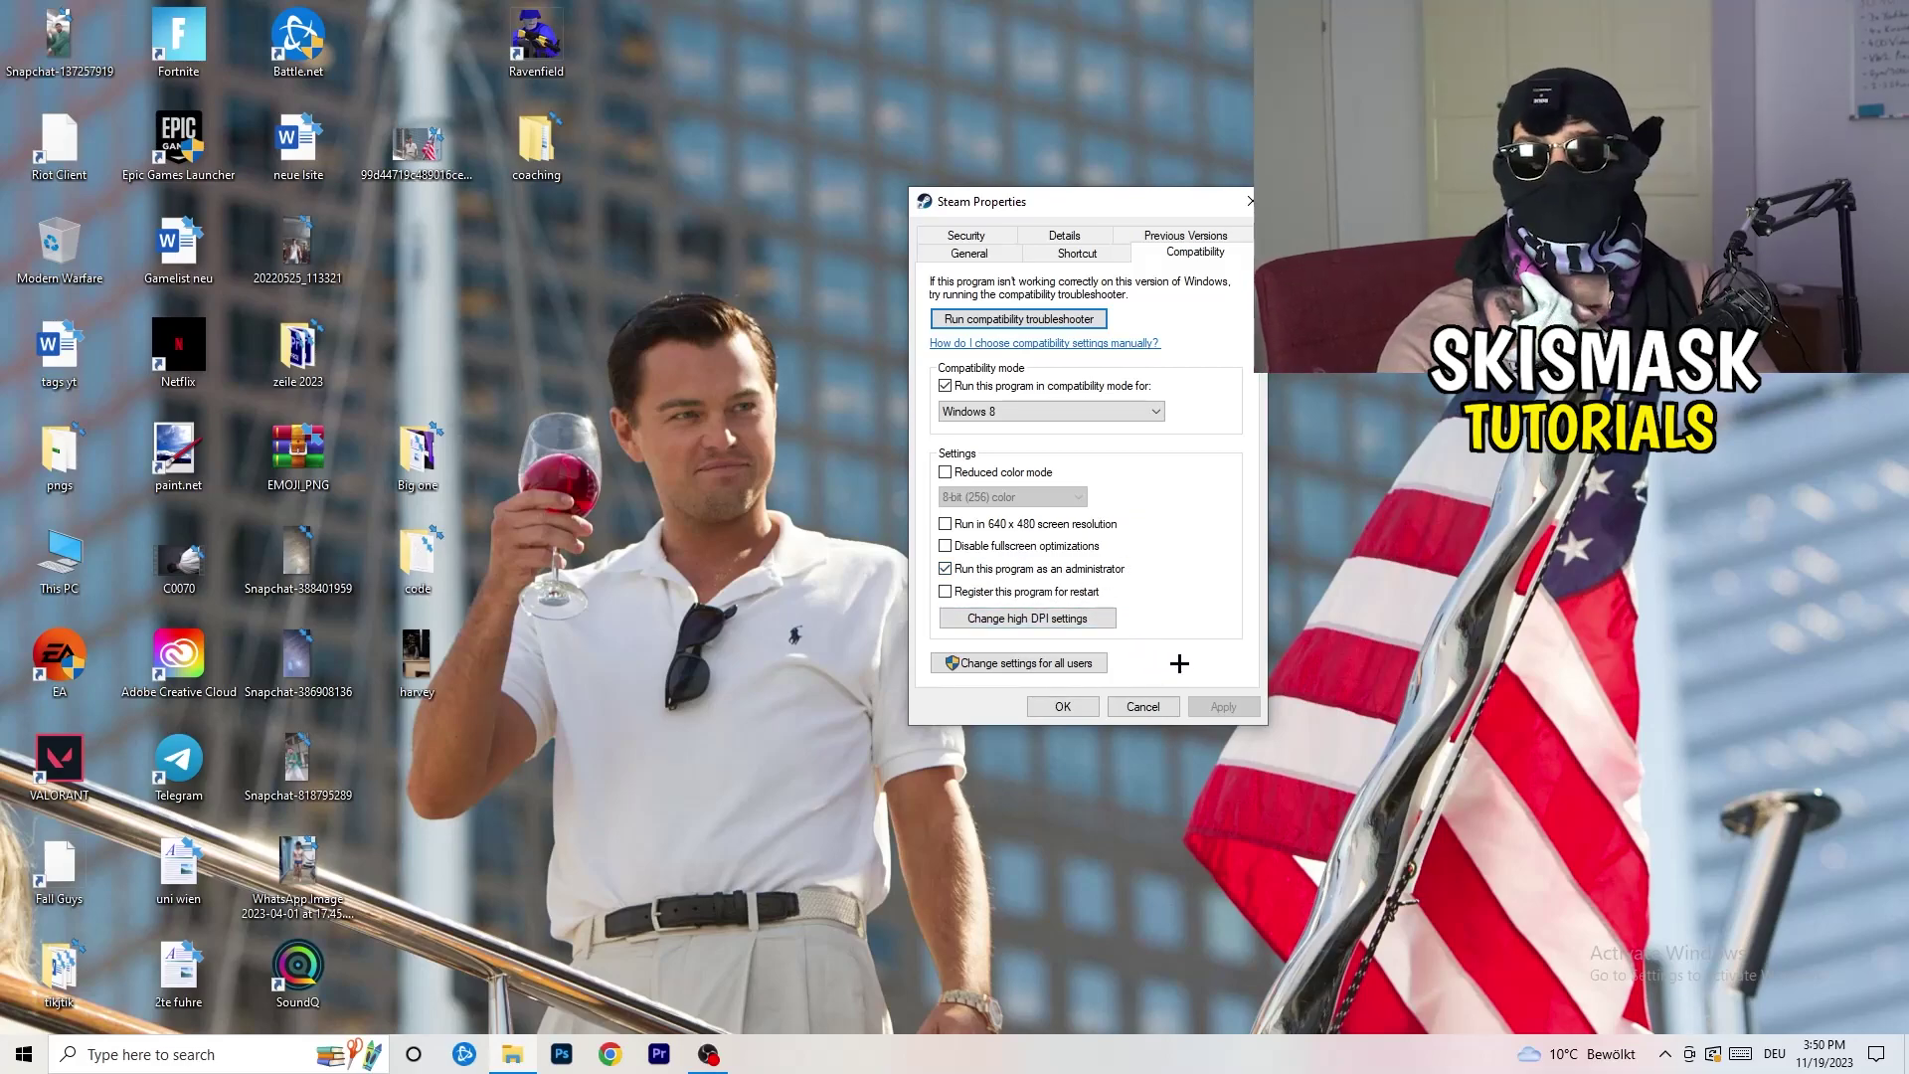
left_click(1079, 707)
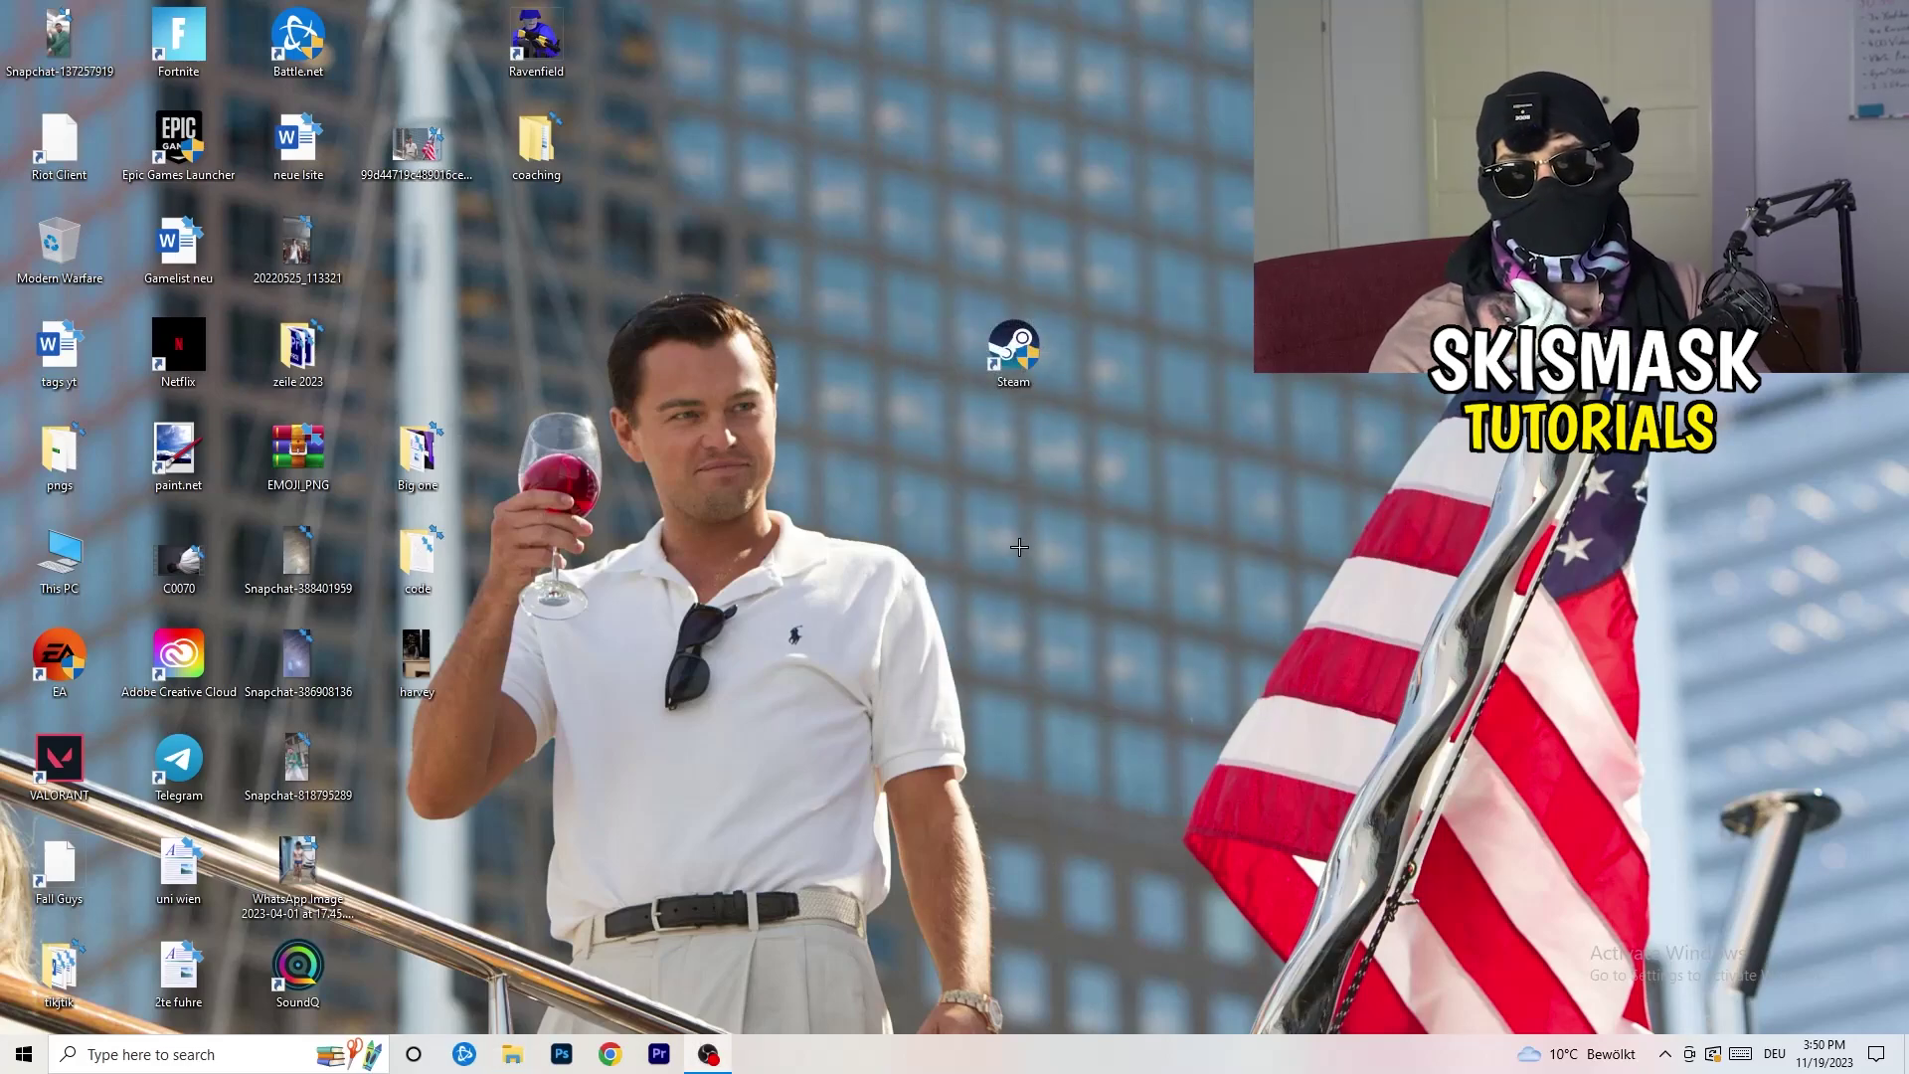
- Move the Steam shortcut closer to the other desktop icons, and recheck the compatibility settings in its properties
left_click_drag(1014, 348, 902, 352)
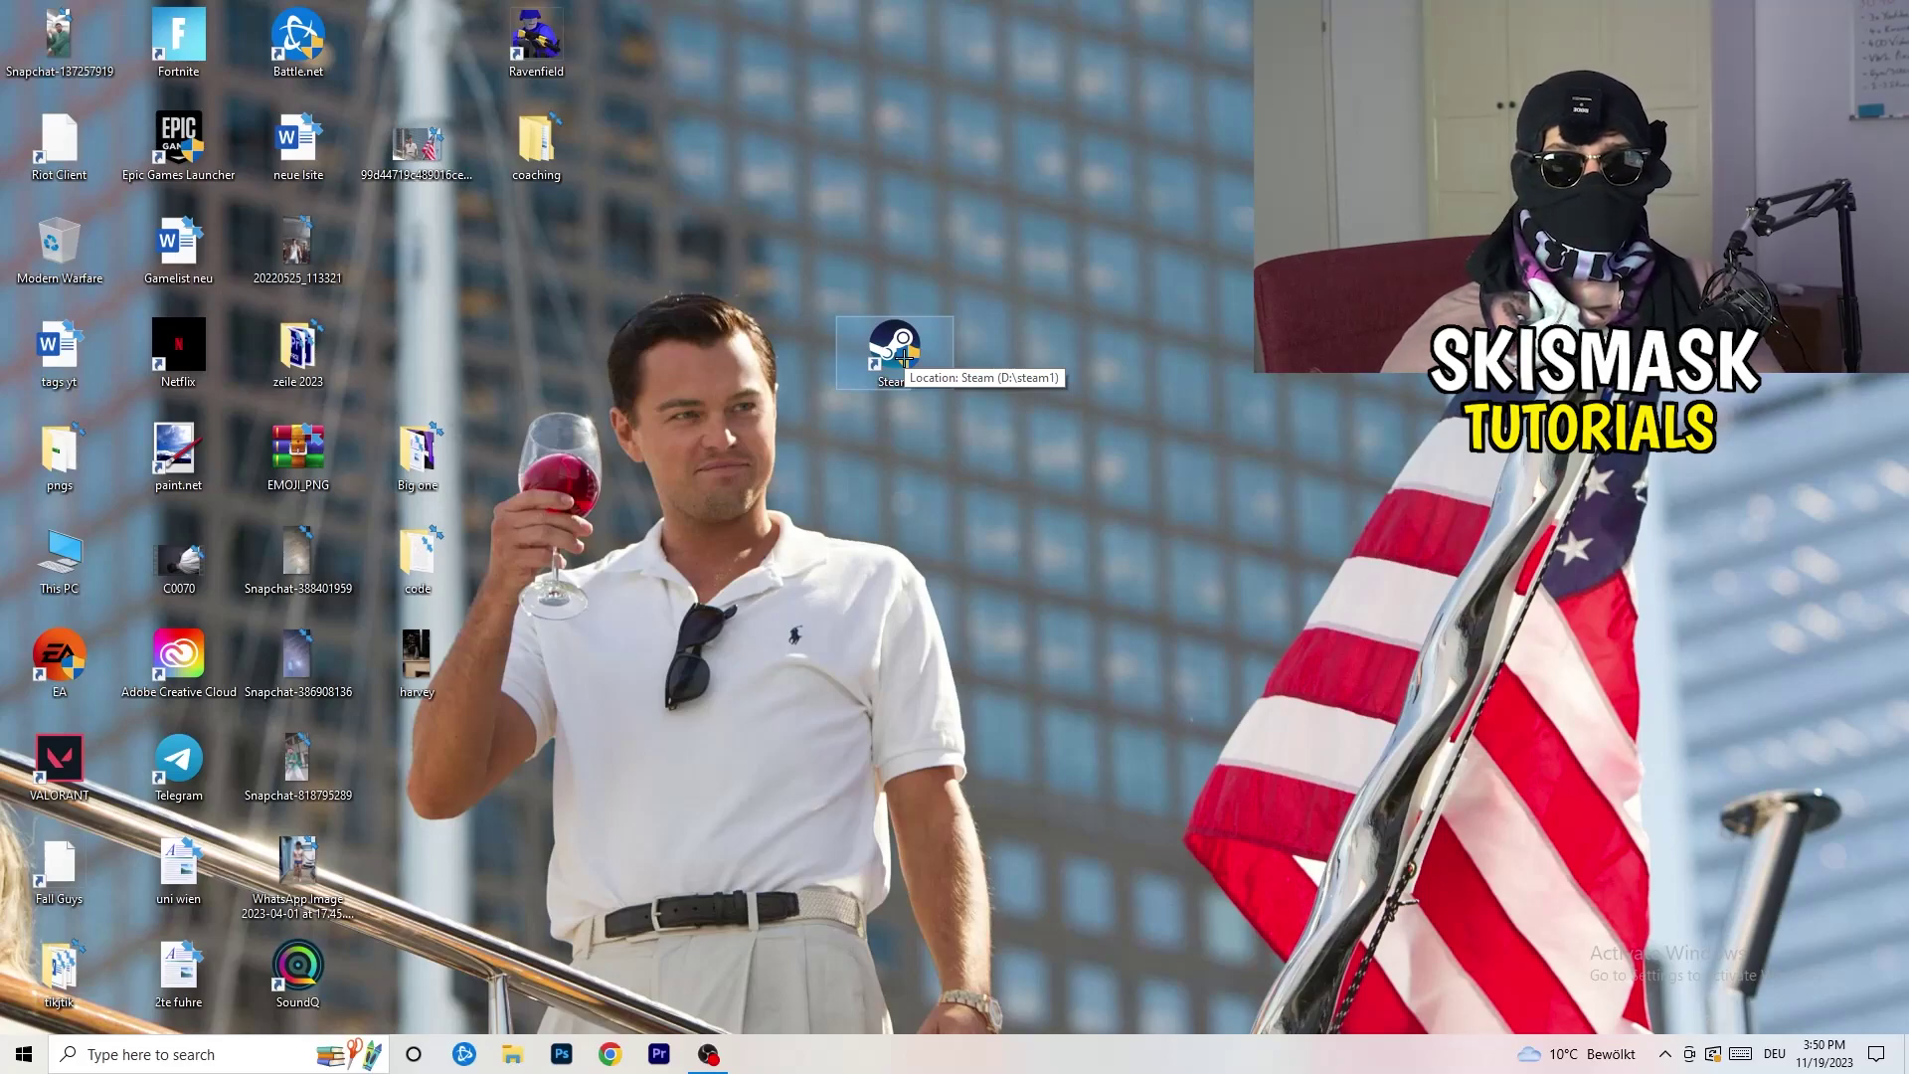
left_click_drag(903, 355, 663, 355)
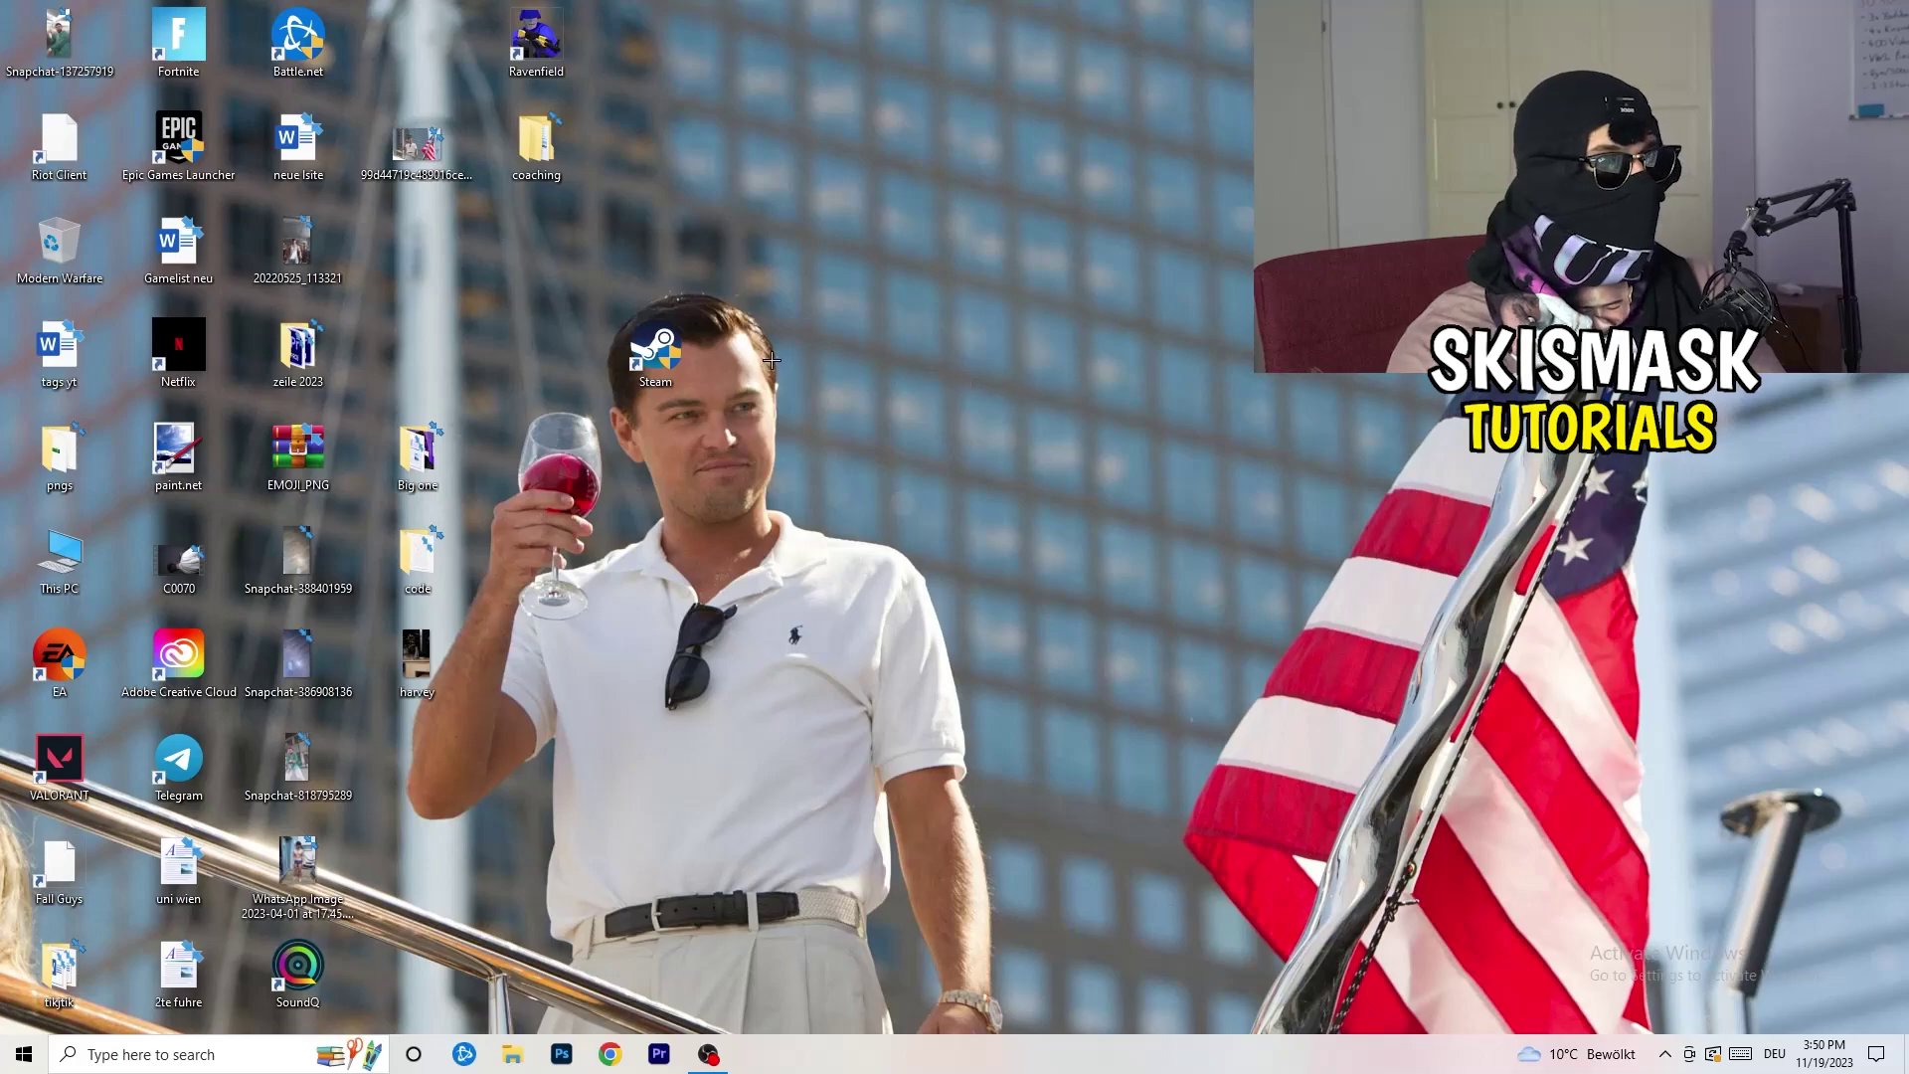
right_click(657, 371)
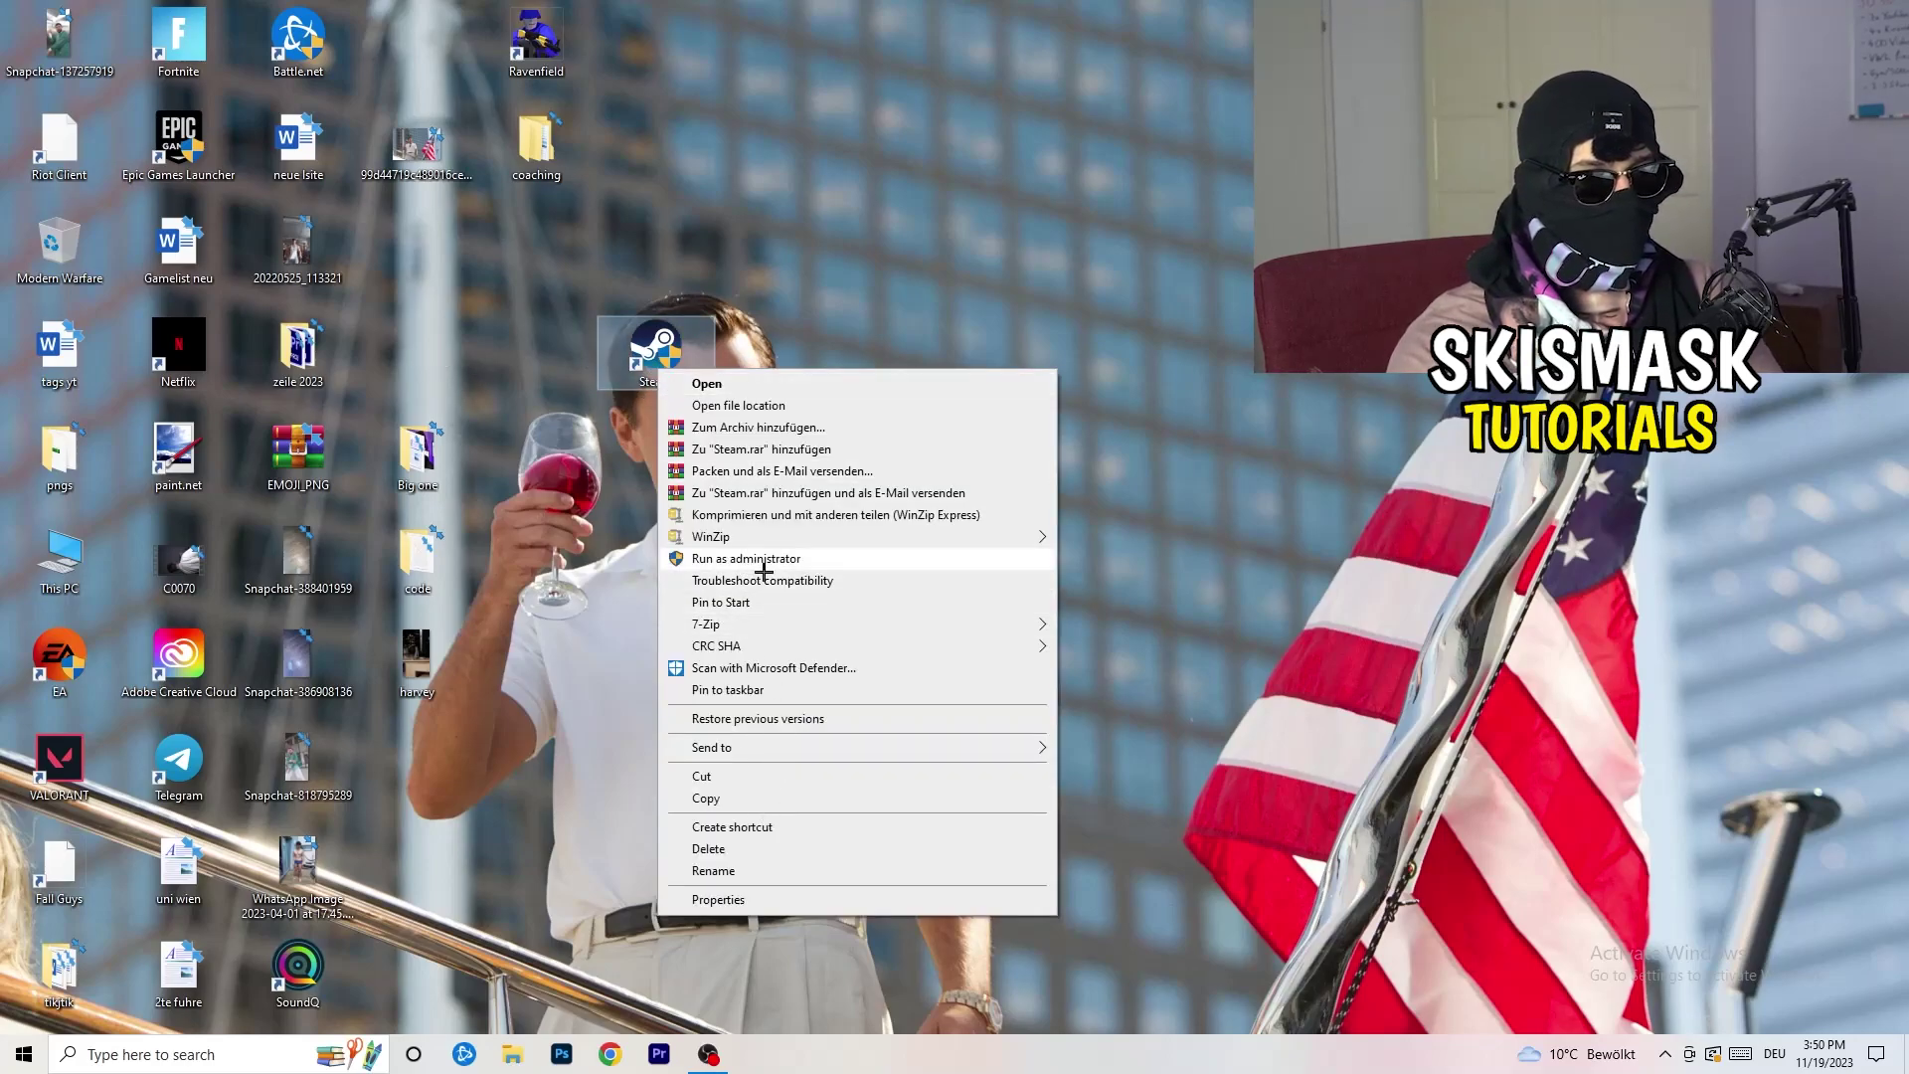
left_click(721, 899)
left_click(931, 435)
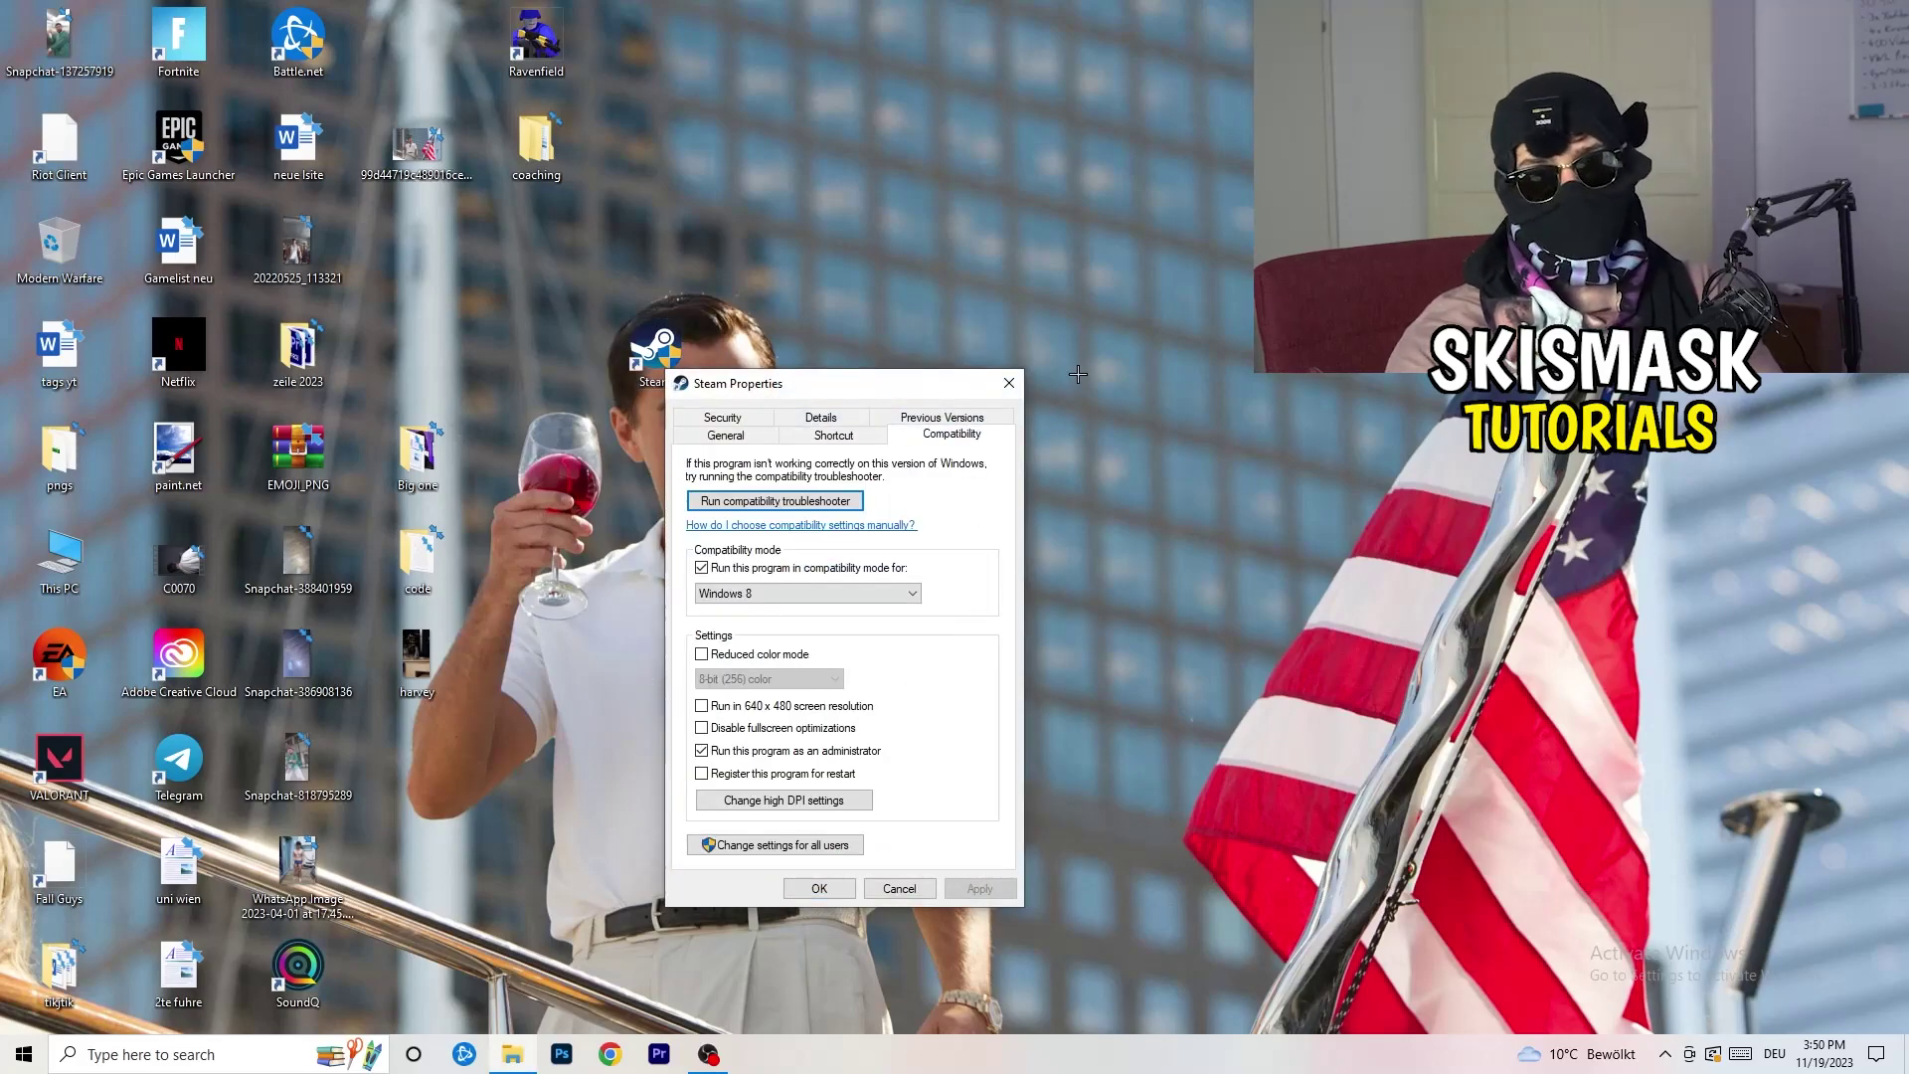
left_click(1009, 384)
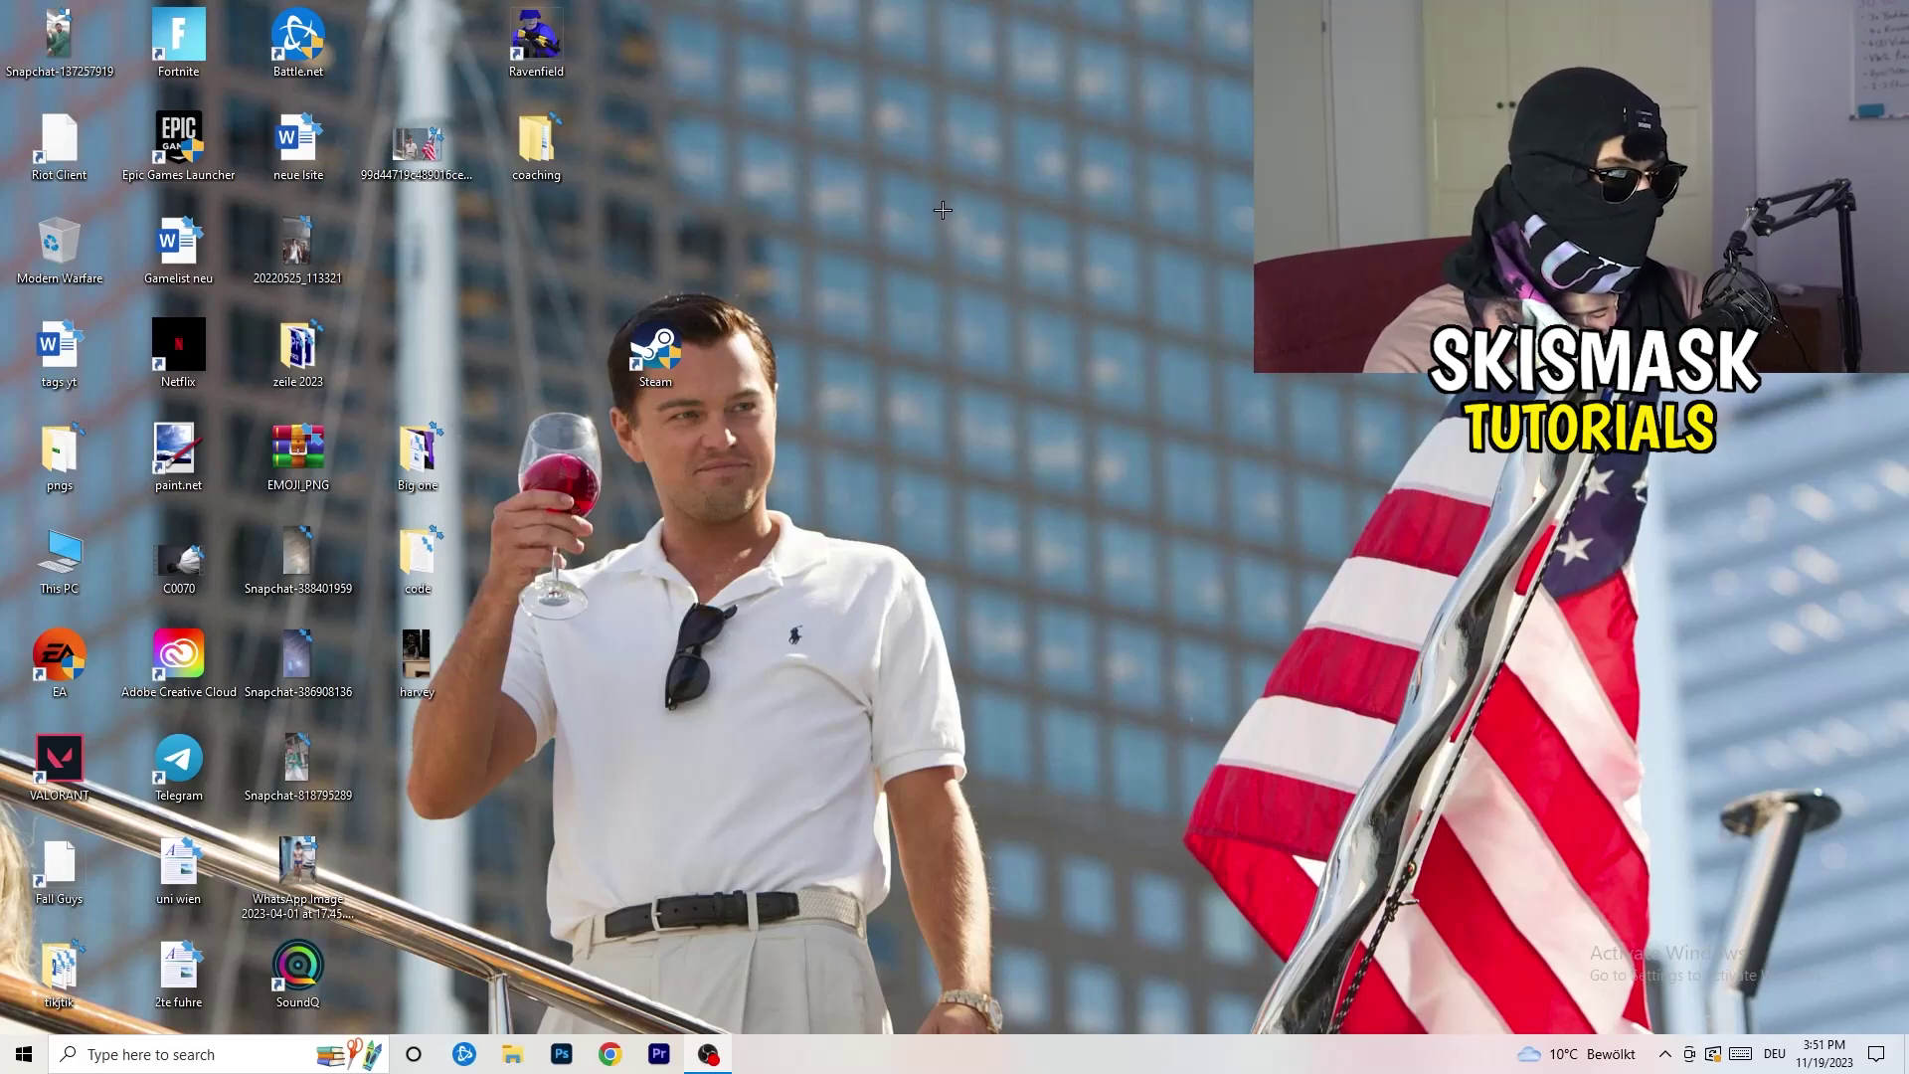
- Open Task Manager and maximize its window
mouse_move(965, 1068)
left_mouse_down()
mouse_move(1036, 1033)
mouse_move(1631, 553)
mouse_move(1075, 931)
mouse_move(970, 1016)
mouse_move(970, 1060)
left_mouse_up()
right_click(972, 1060)
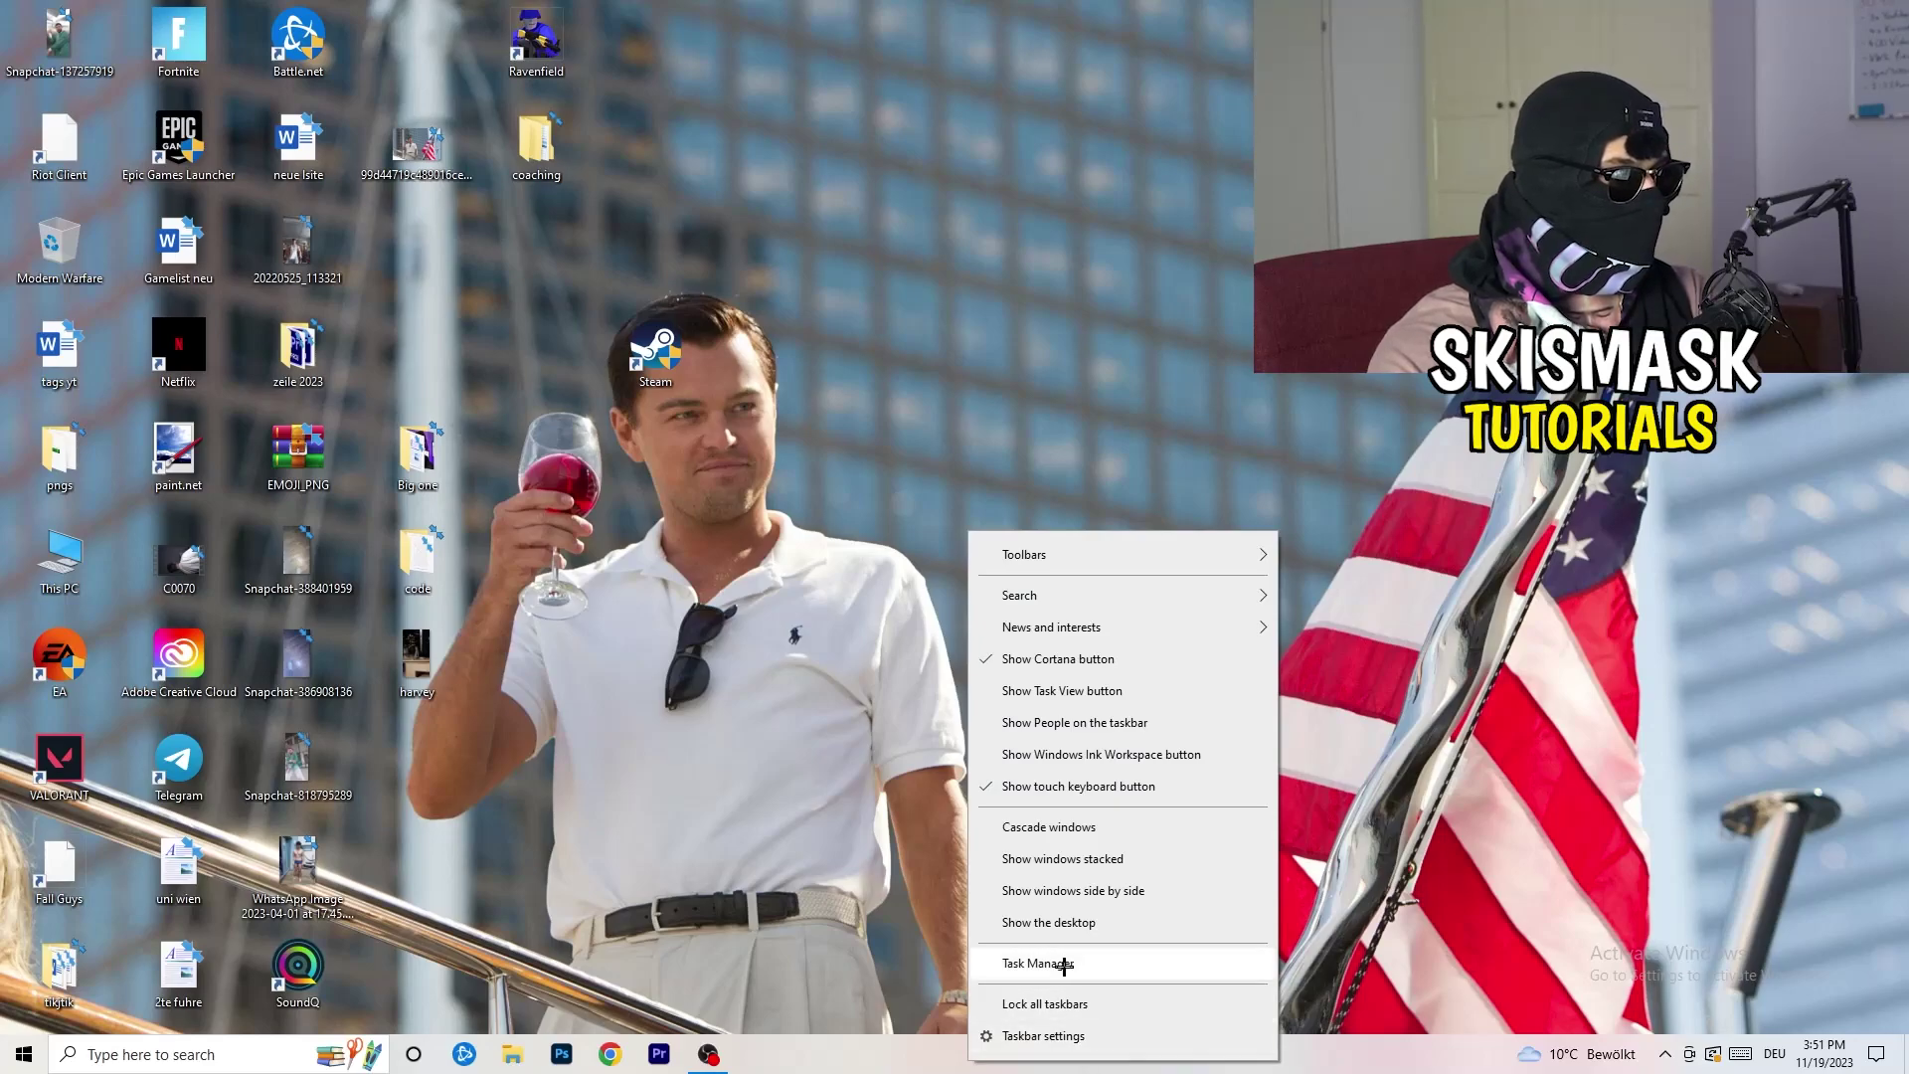
left_click(1048, 1007)
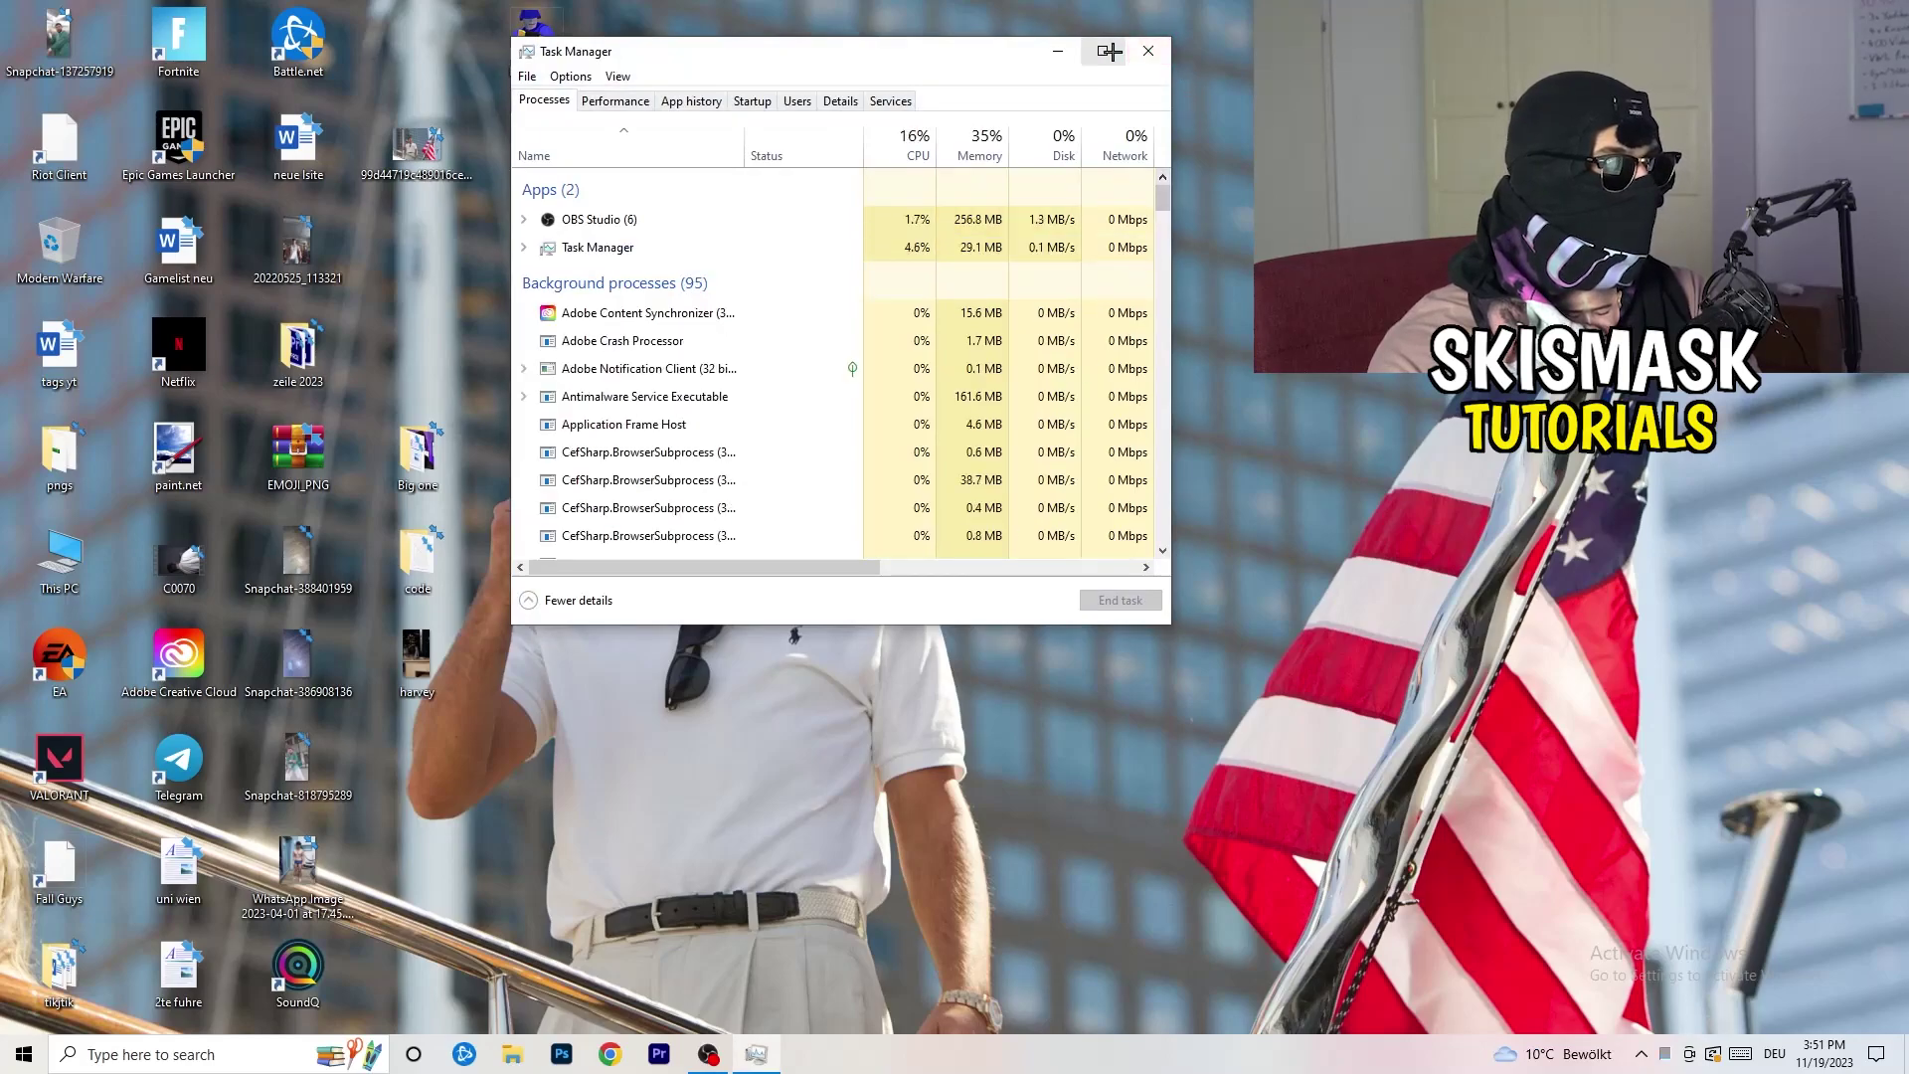
left_click(1104, 51)
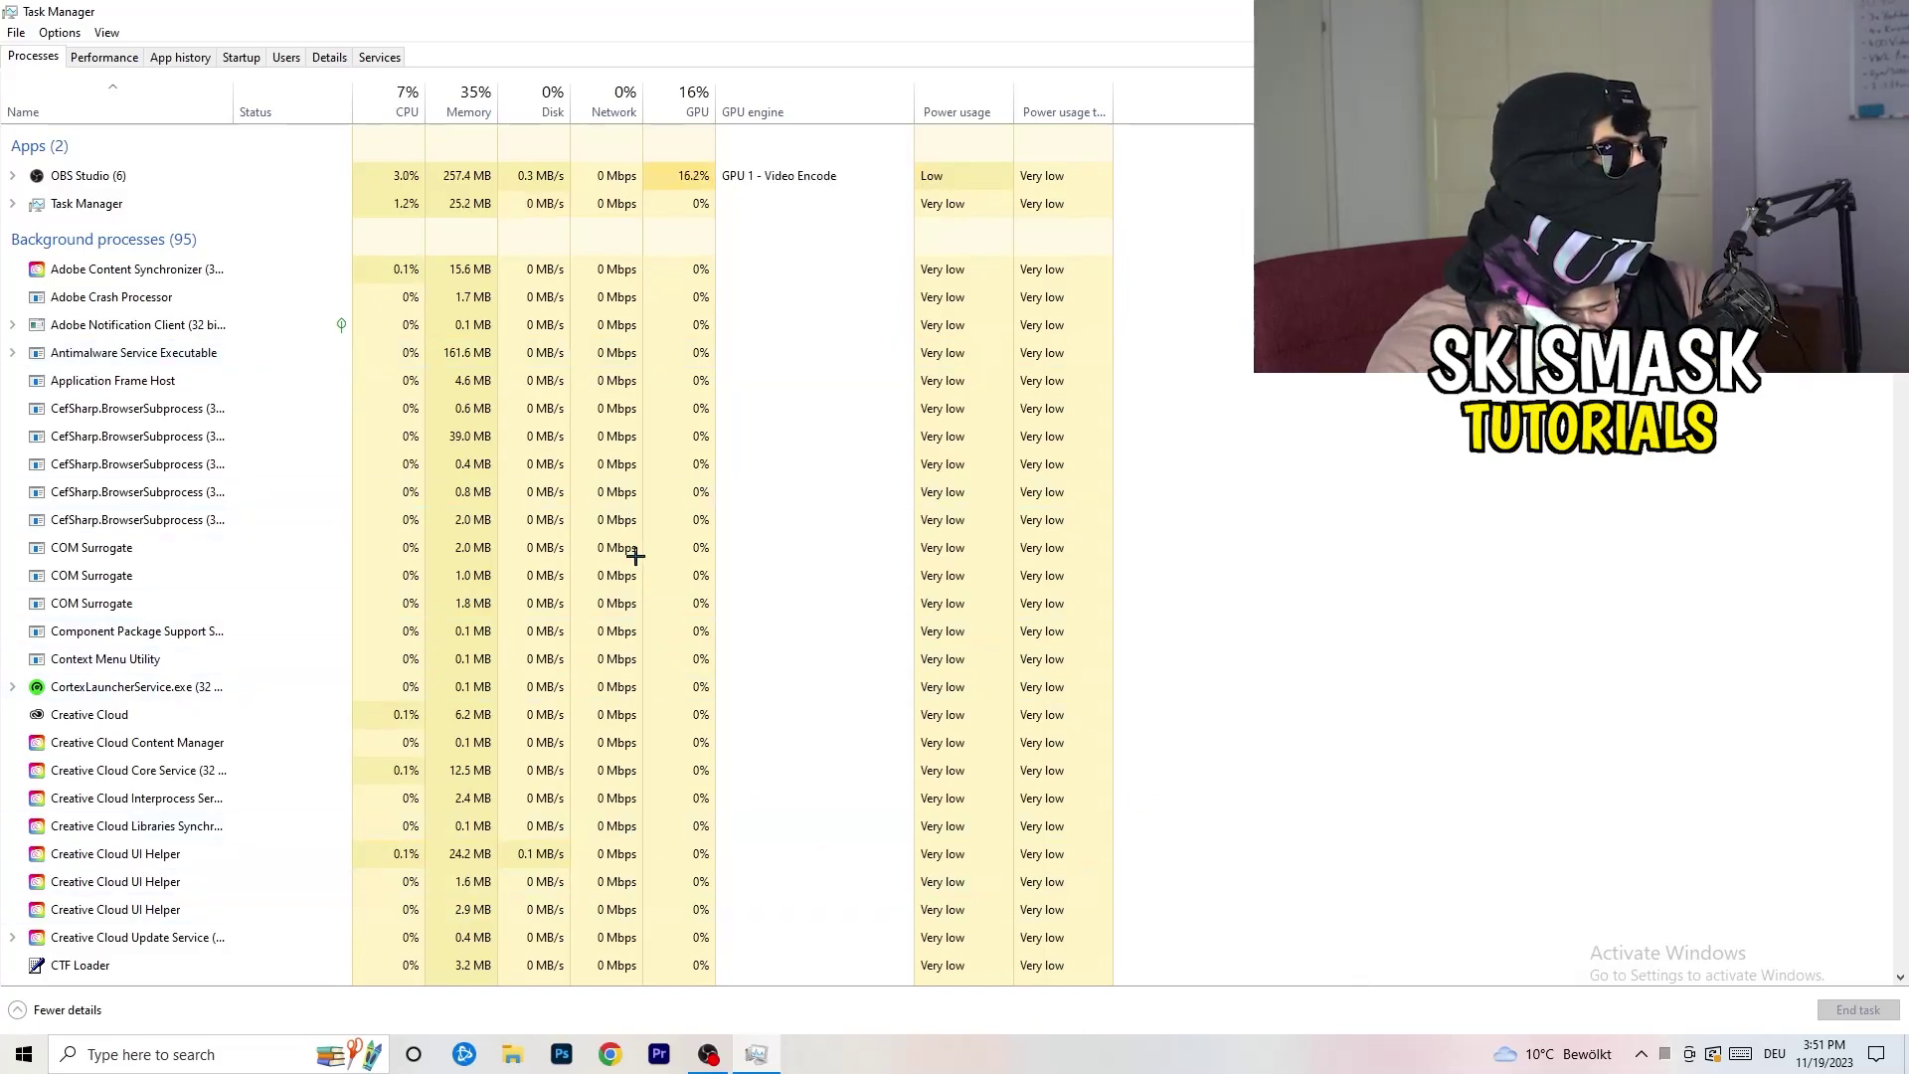
- Show the available priority levels for a Creative Cloud UI Helper.exe process in the detailed process list
left_click(320, 57)
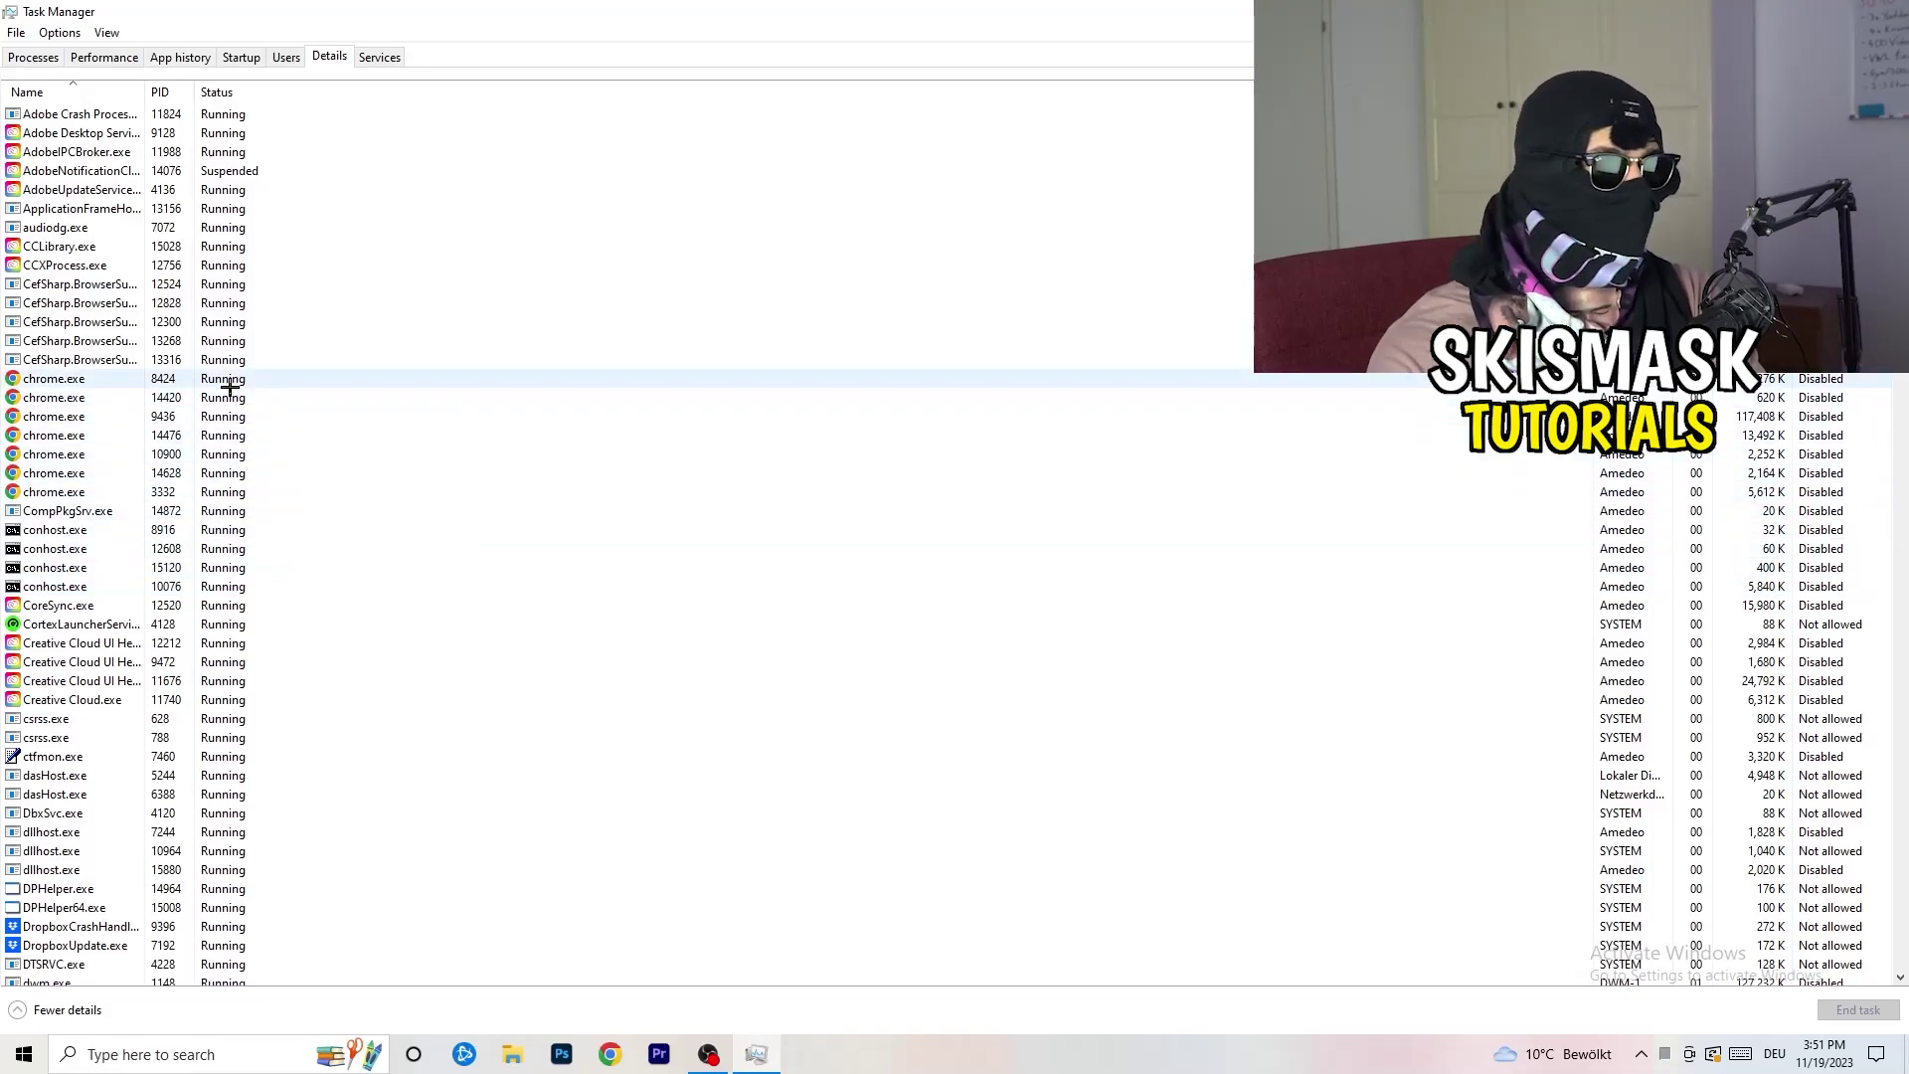
scroll(230, 387, "down", 3)
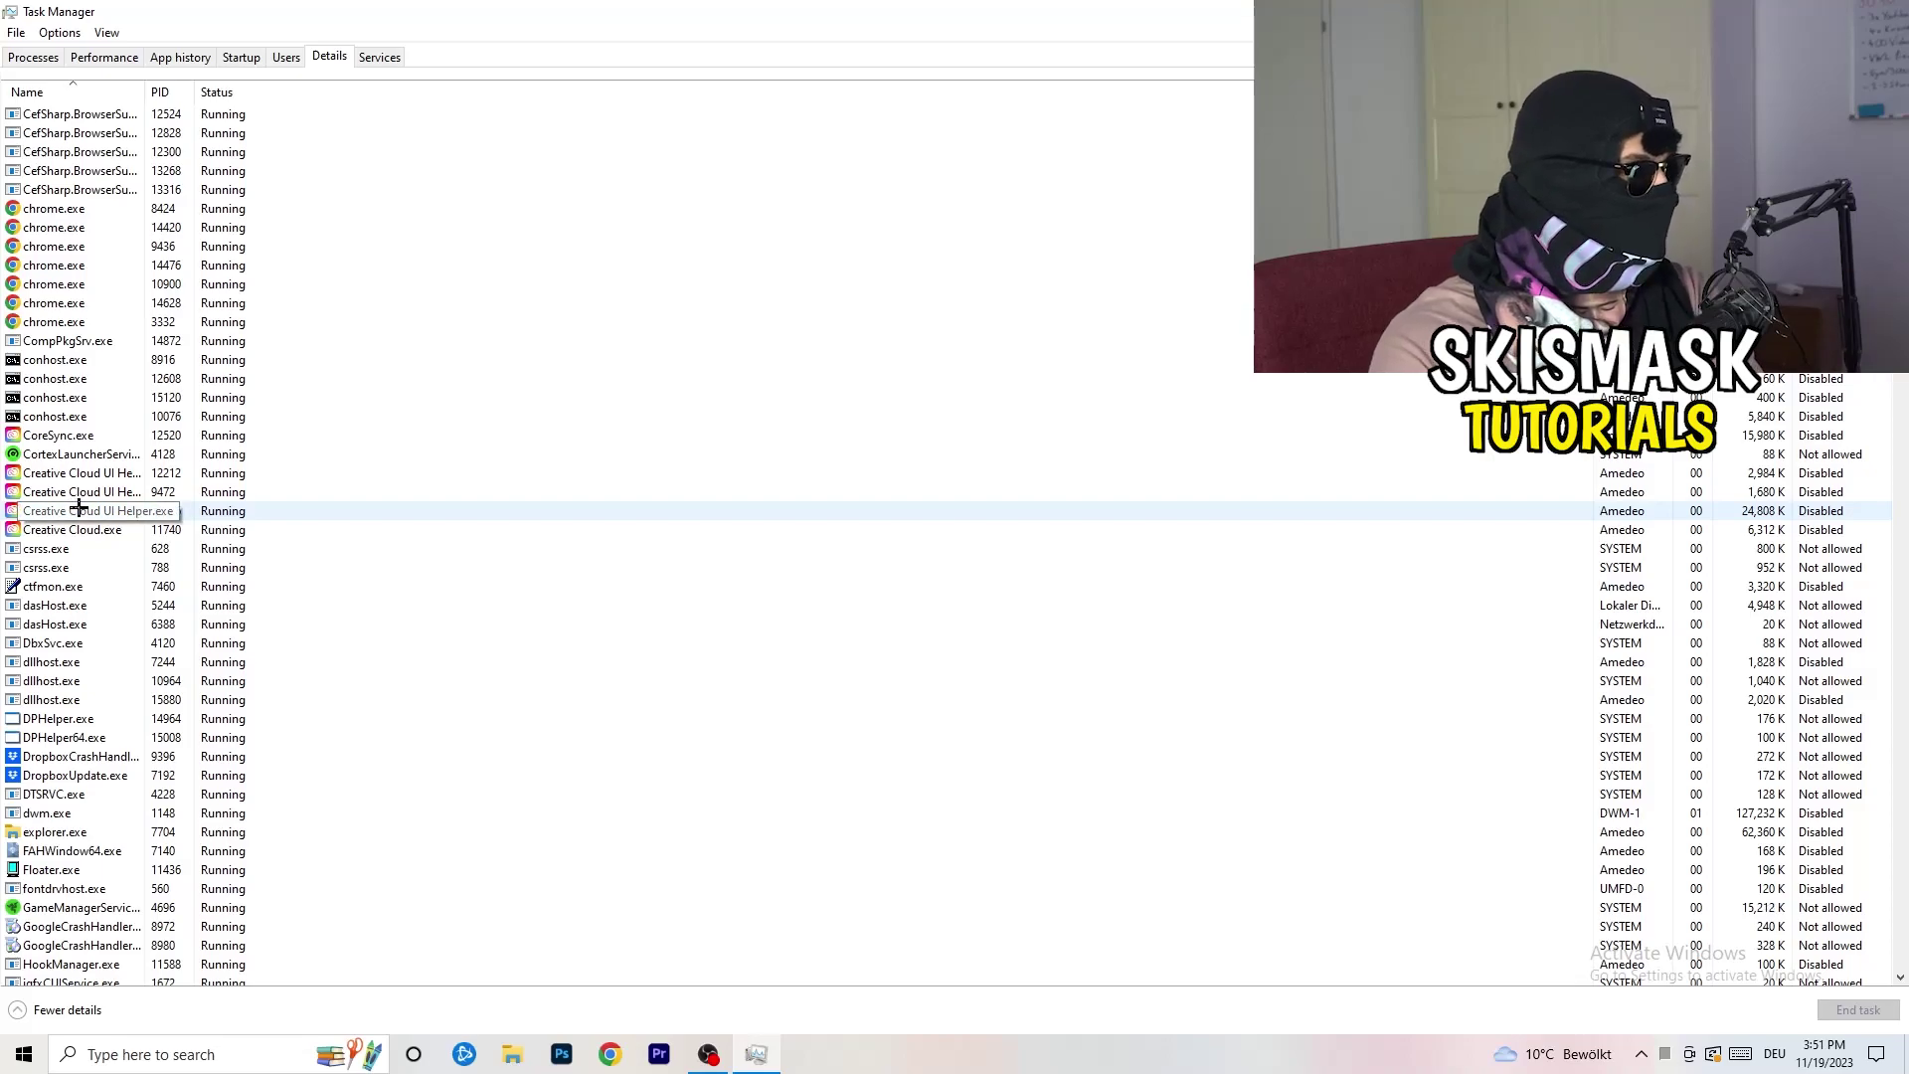
right_click(79, 509)
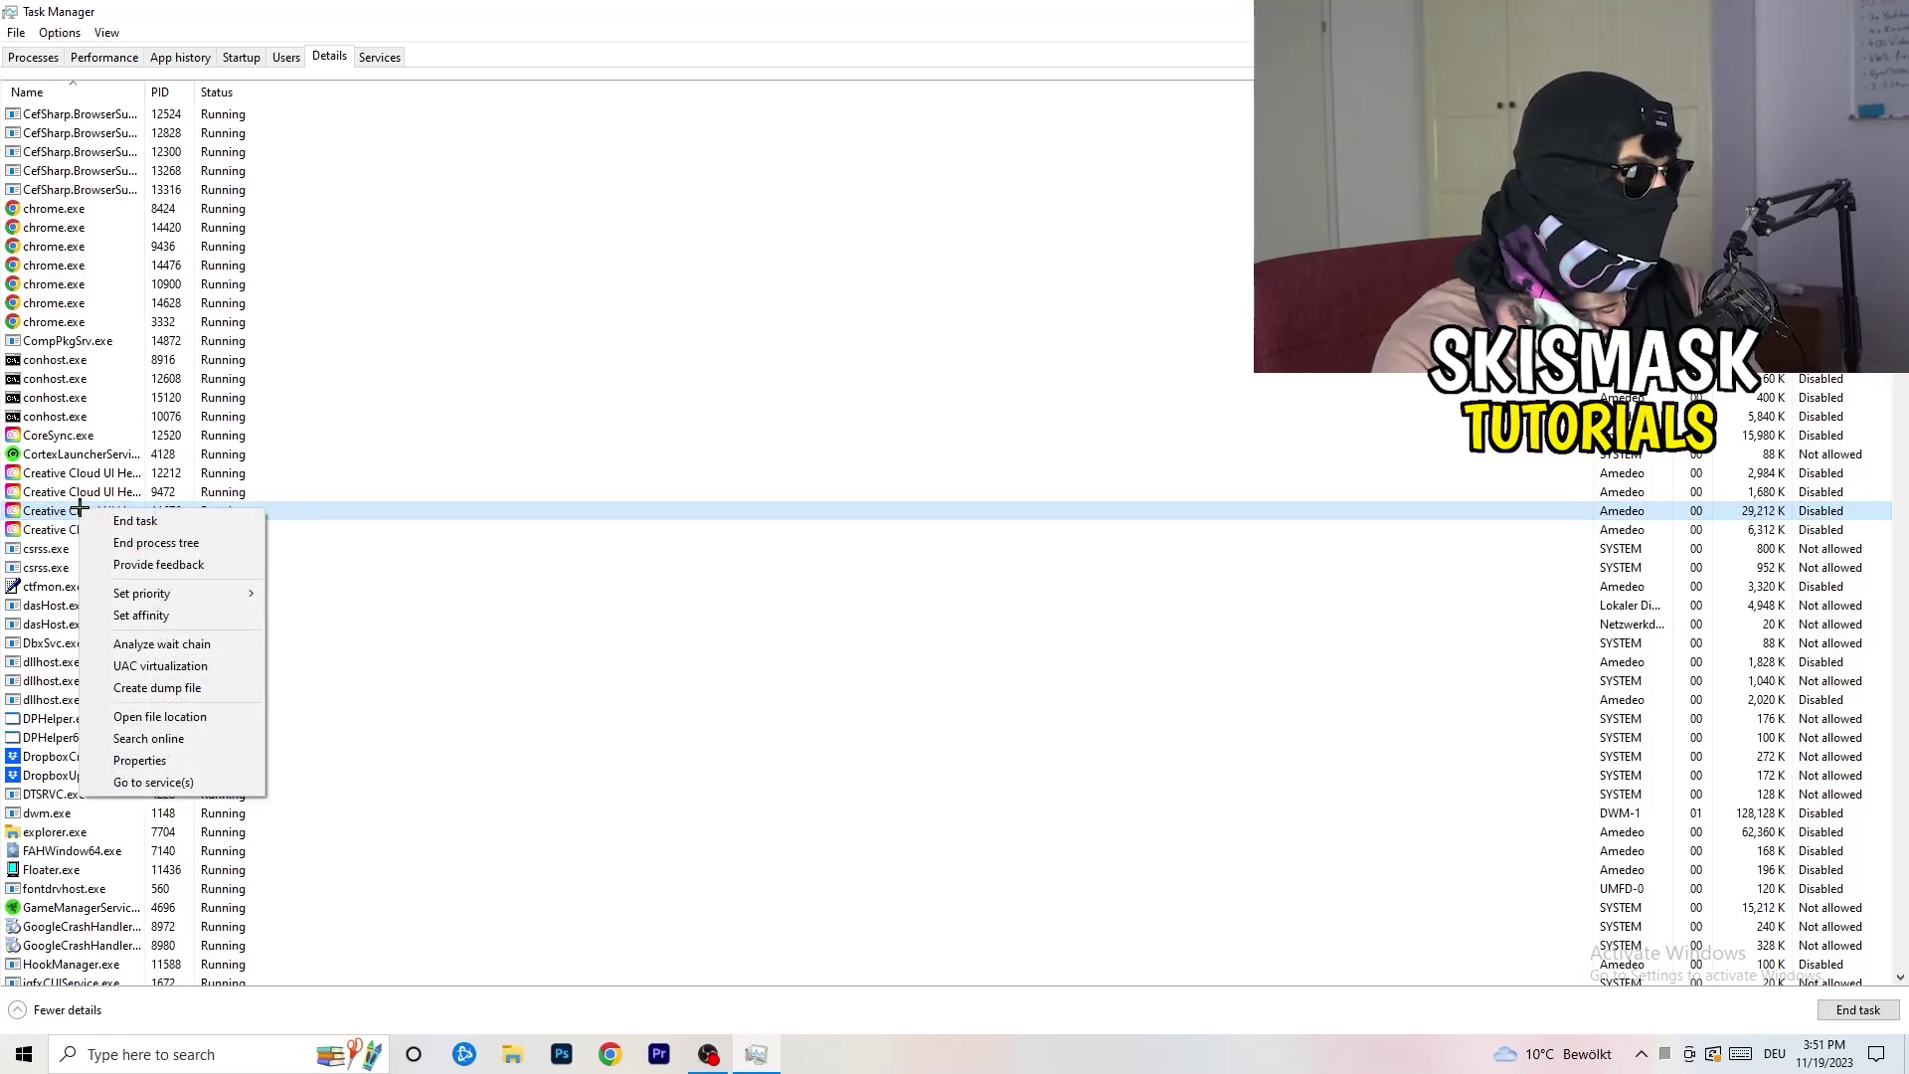
mouse_move(175, 599)
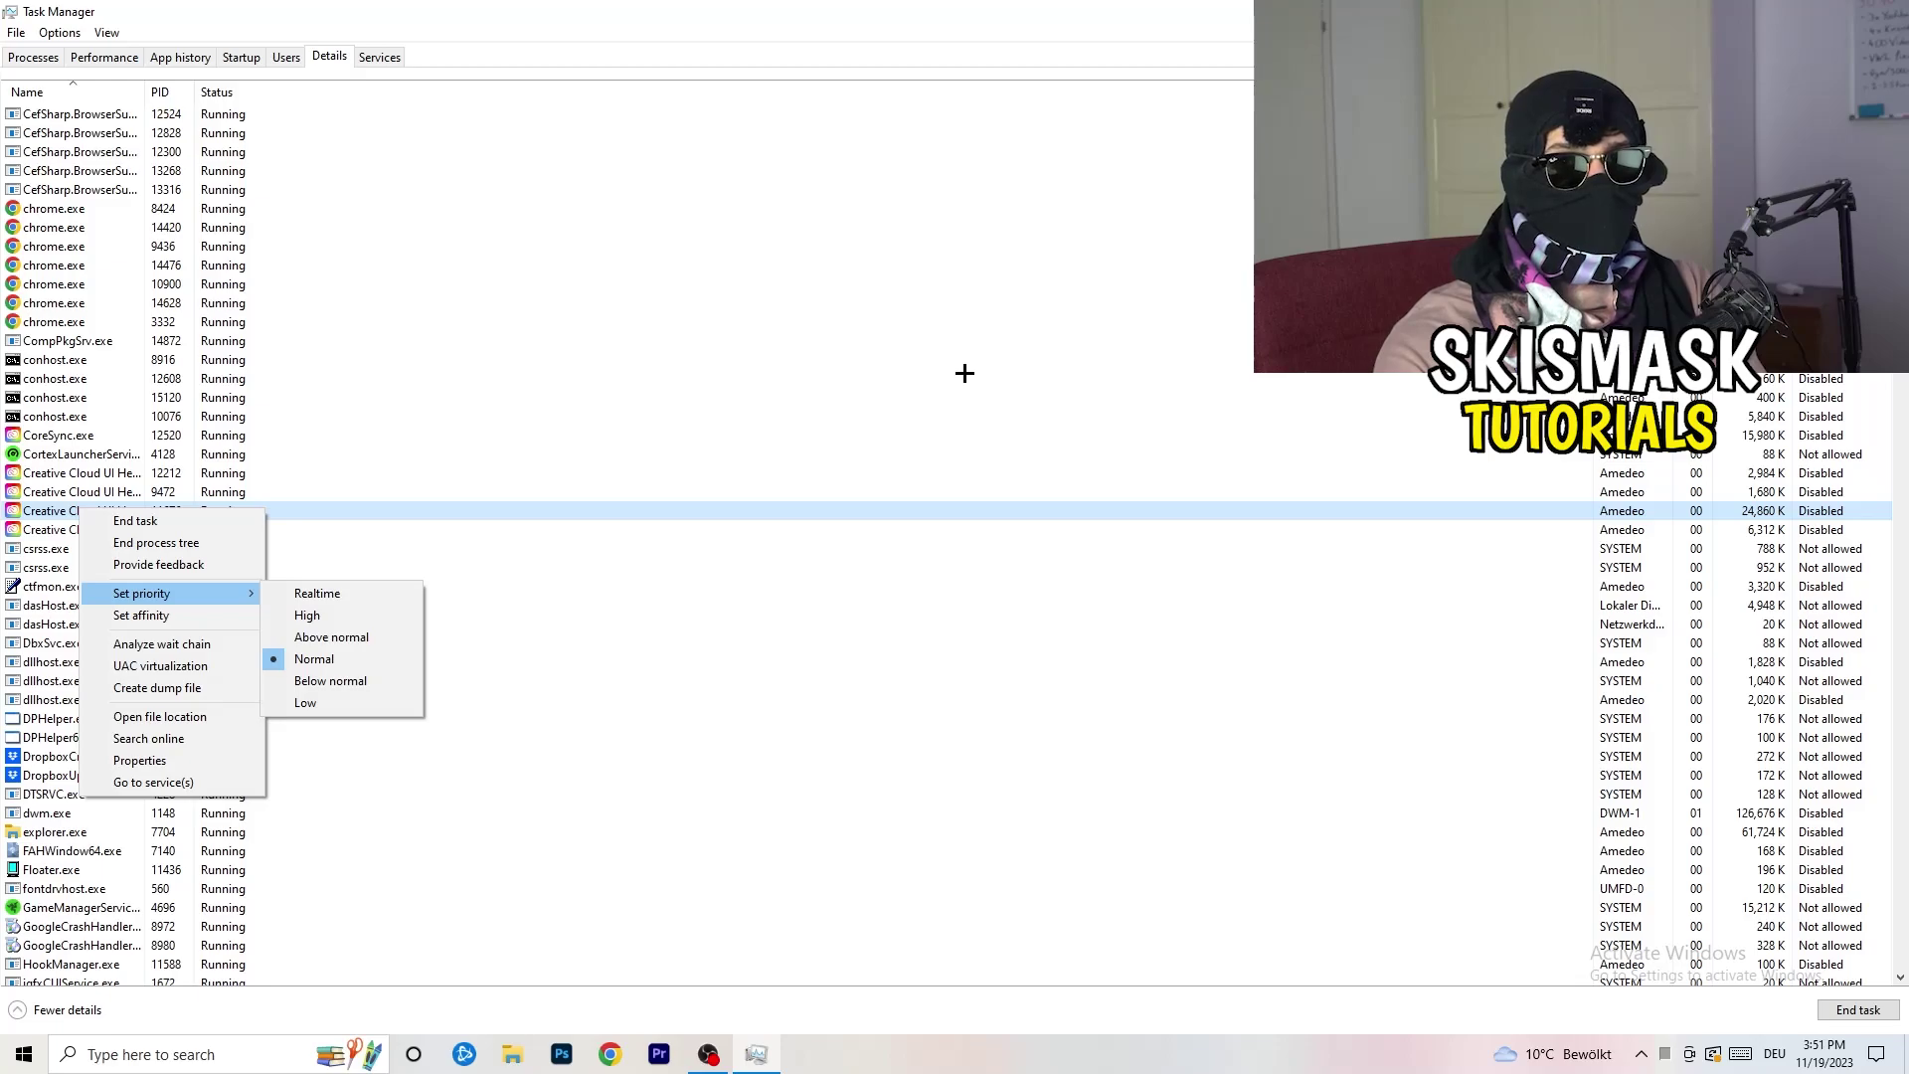
- Review the startup programs and show the disable option for File Association Helper without applying it
left_click(243, 57)
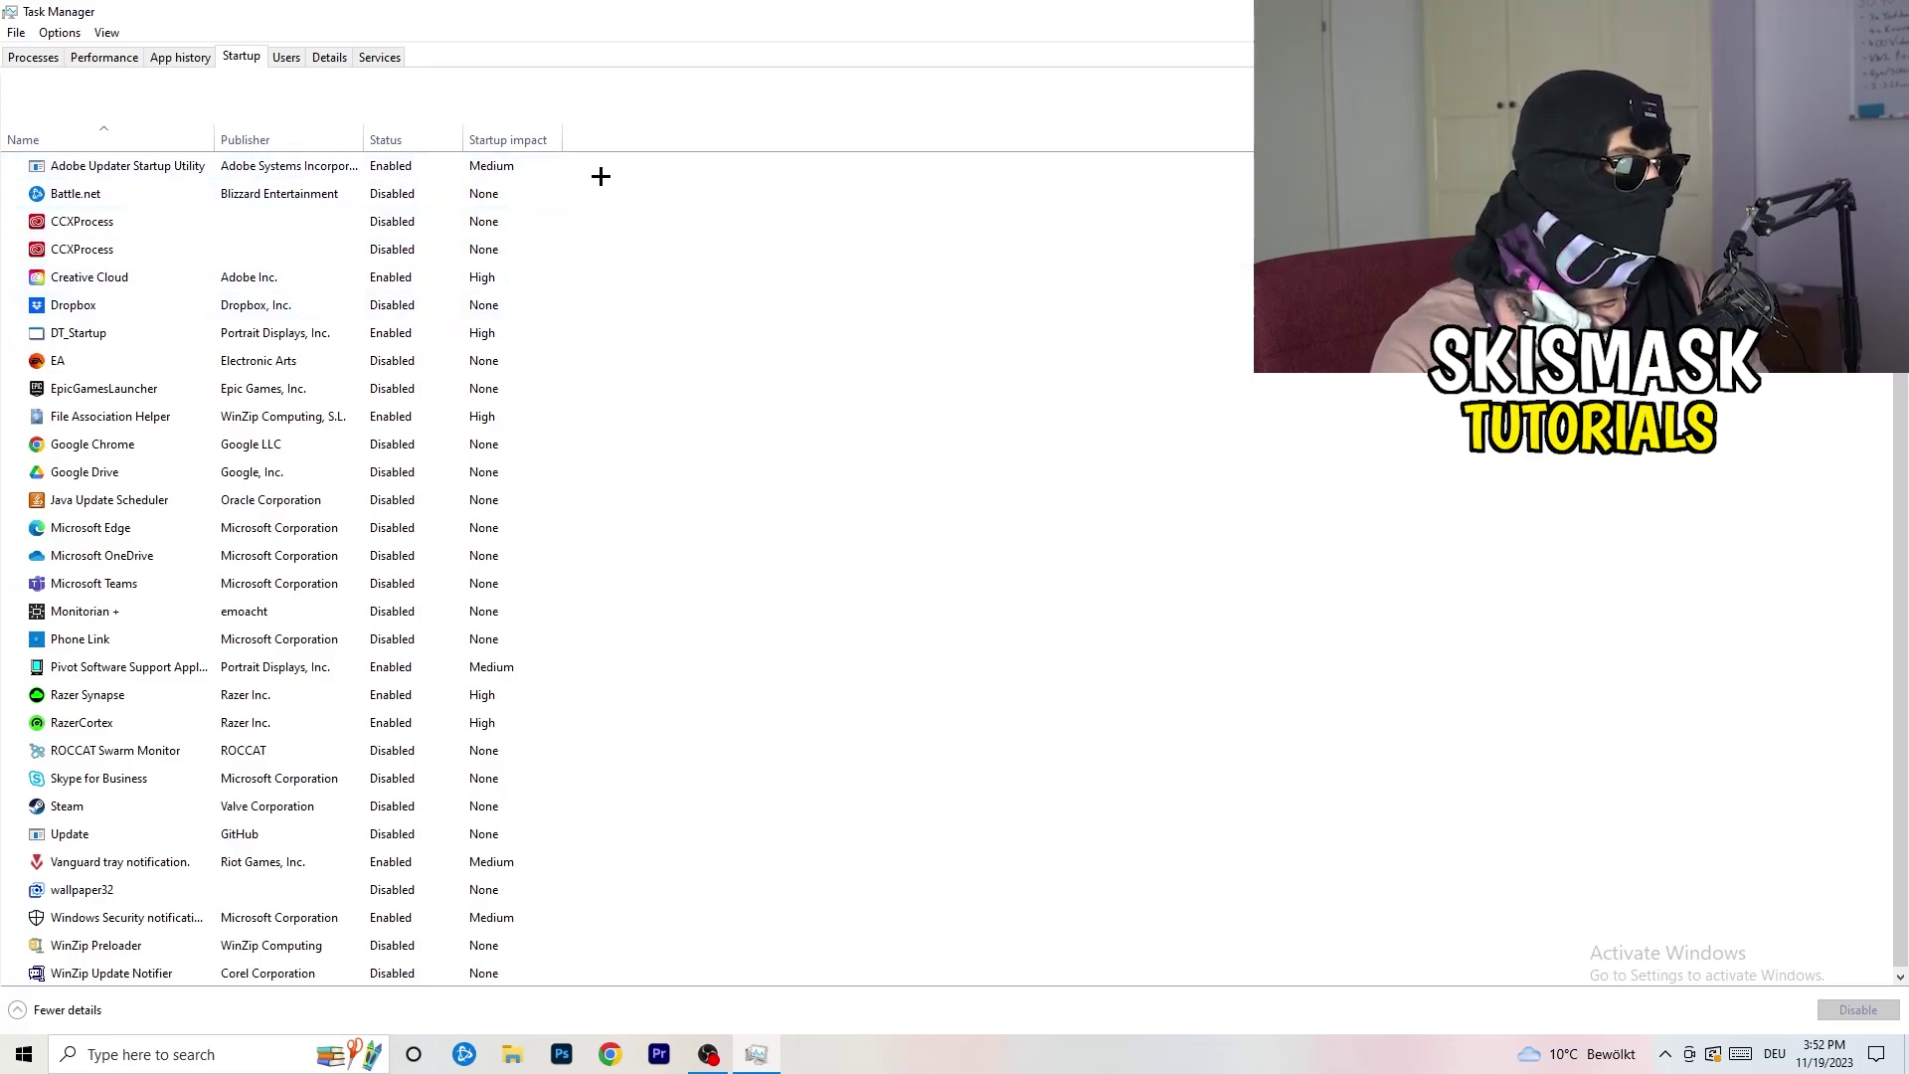
scroll(557, 880, "down", 1)
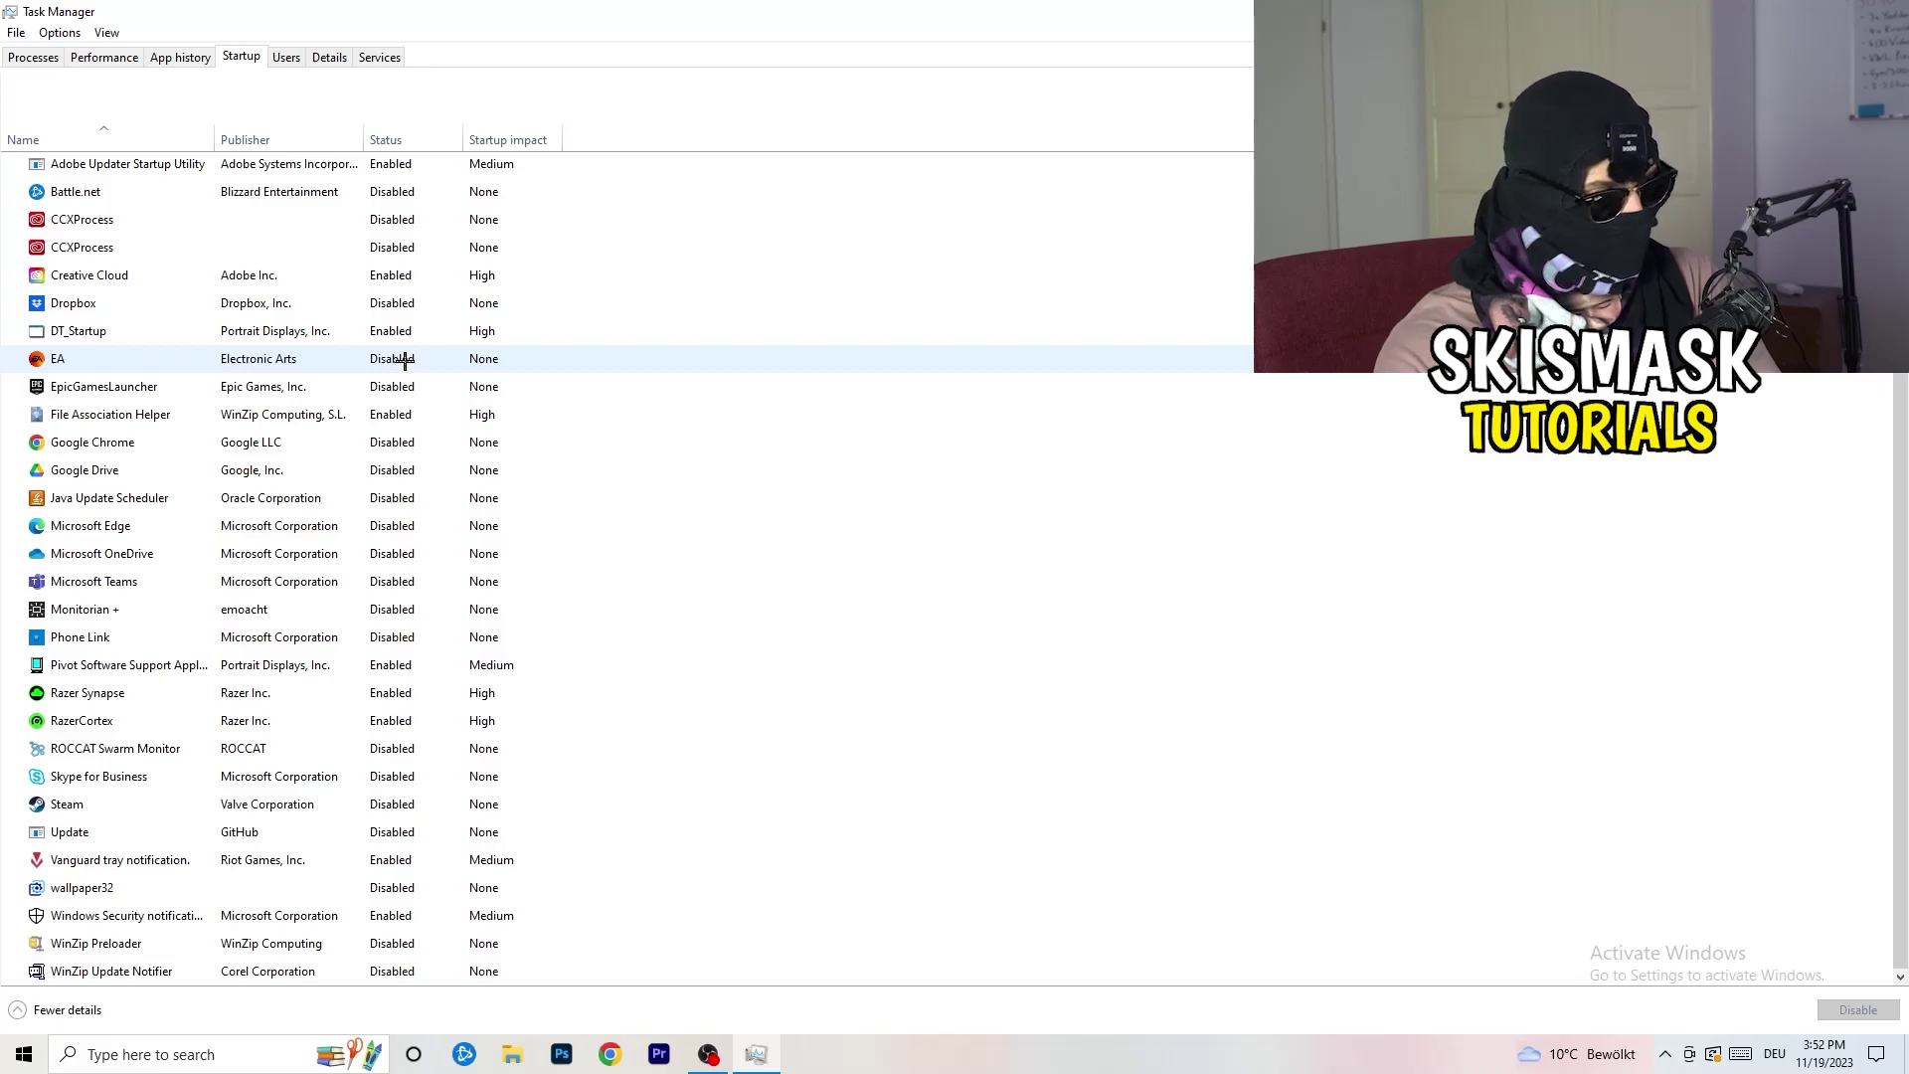
right_click(398, 414)
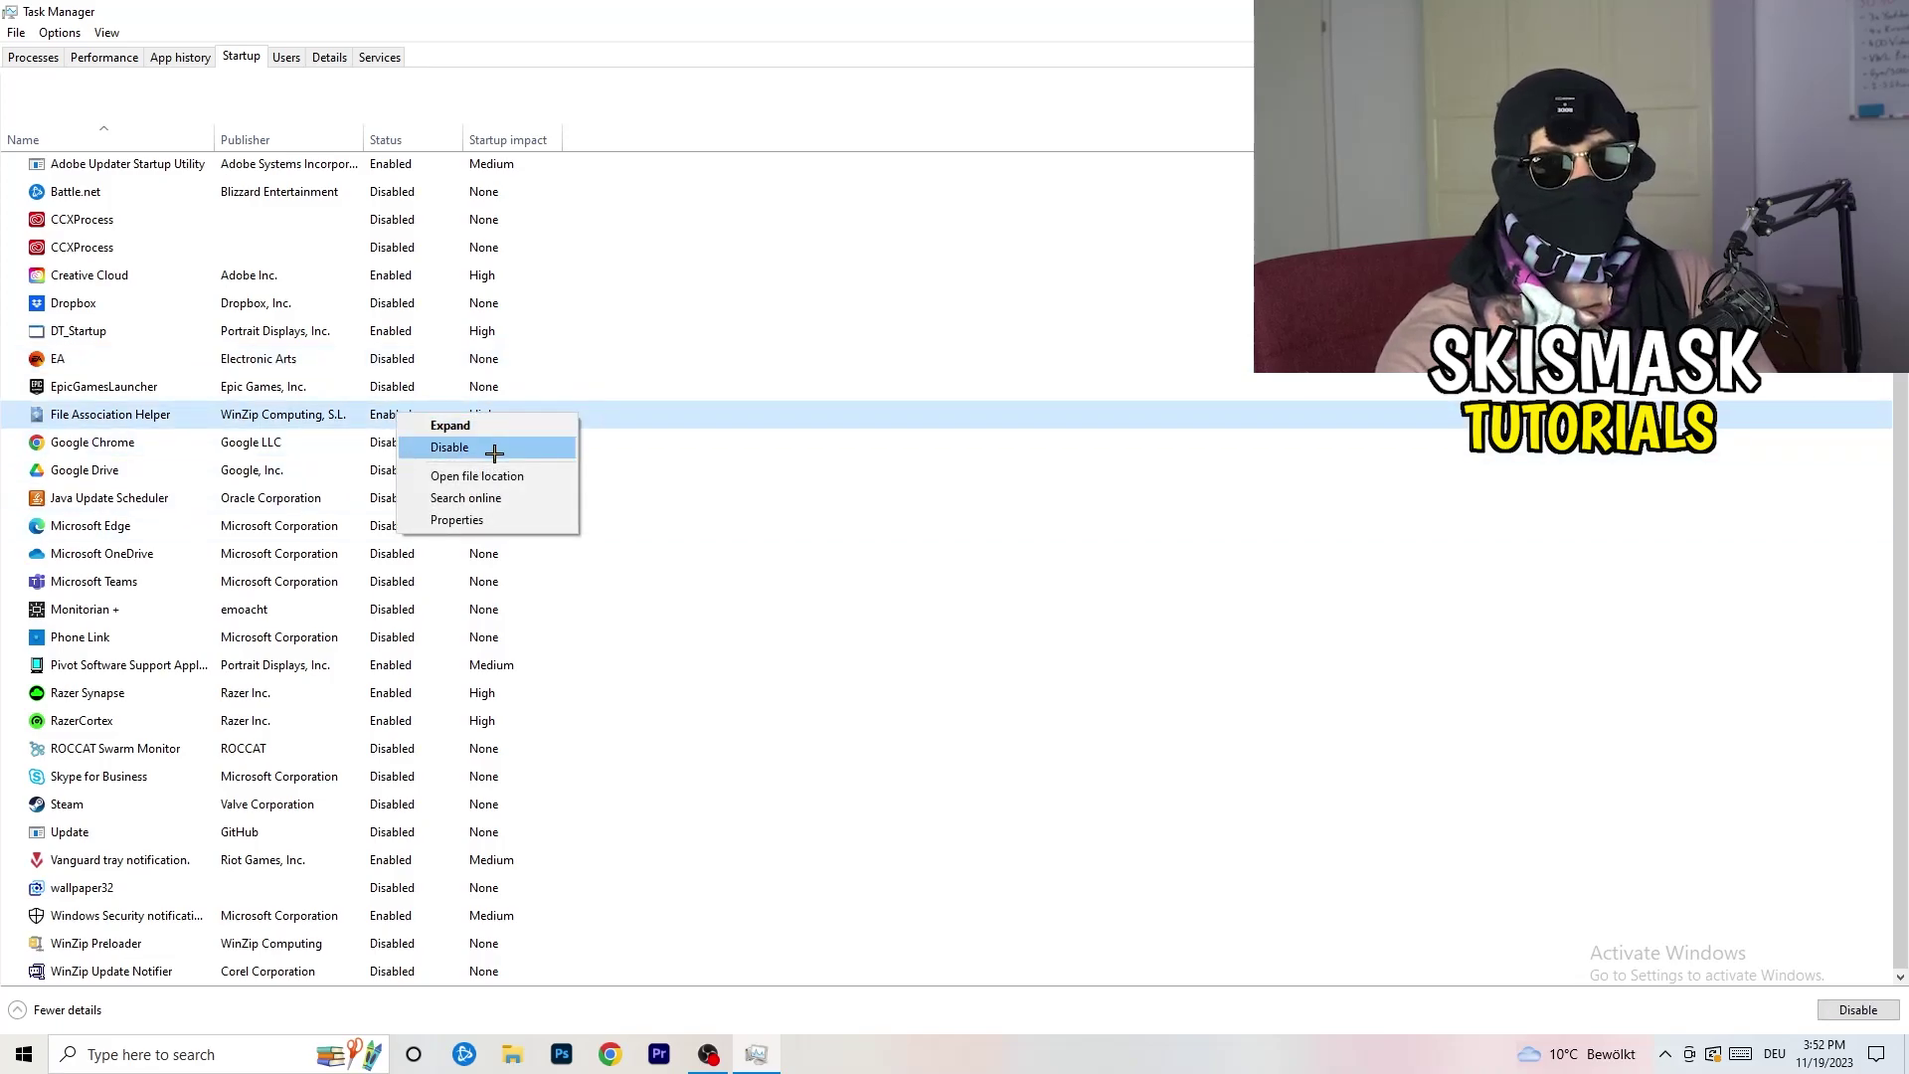
left_click(780, 145)
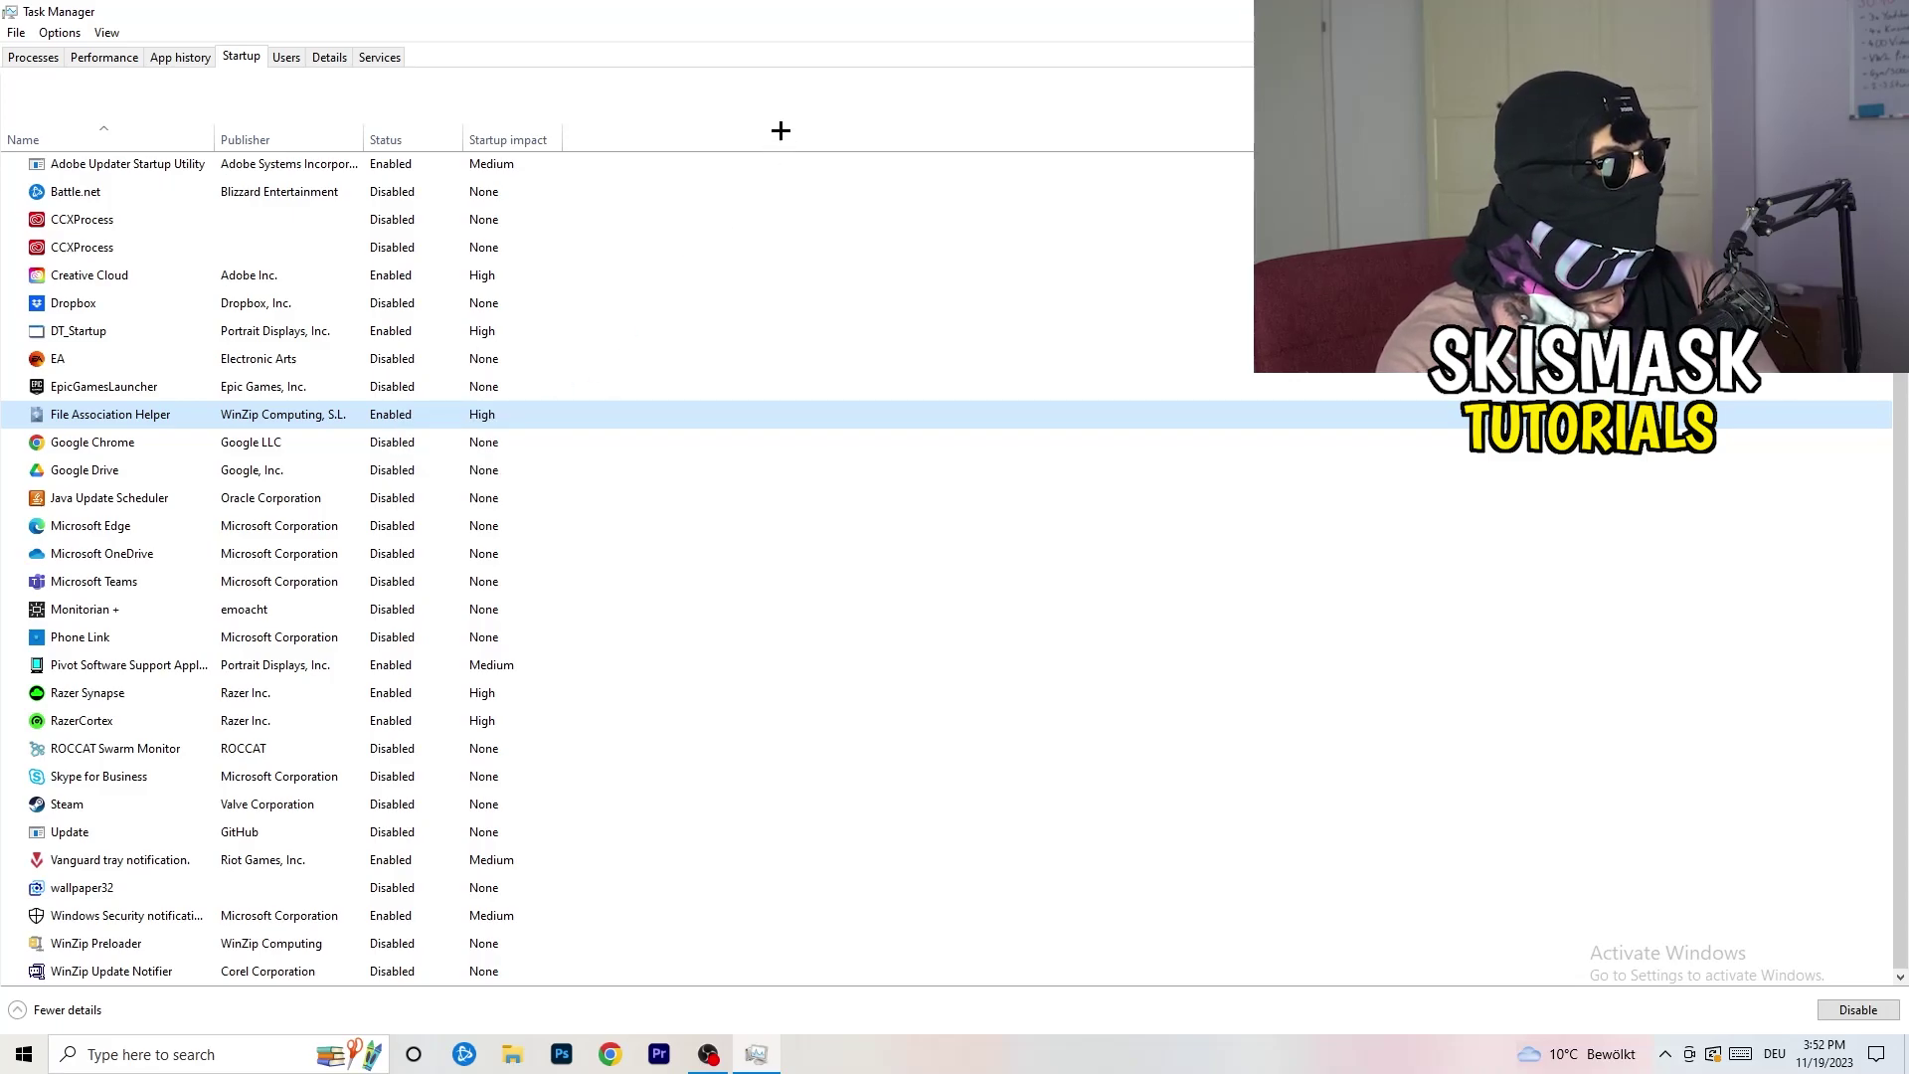
- Sort the running processes by GPU usage in both directions and look through the list
left_click(40, 56)
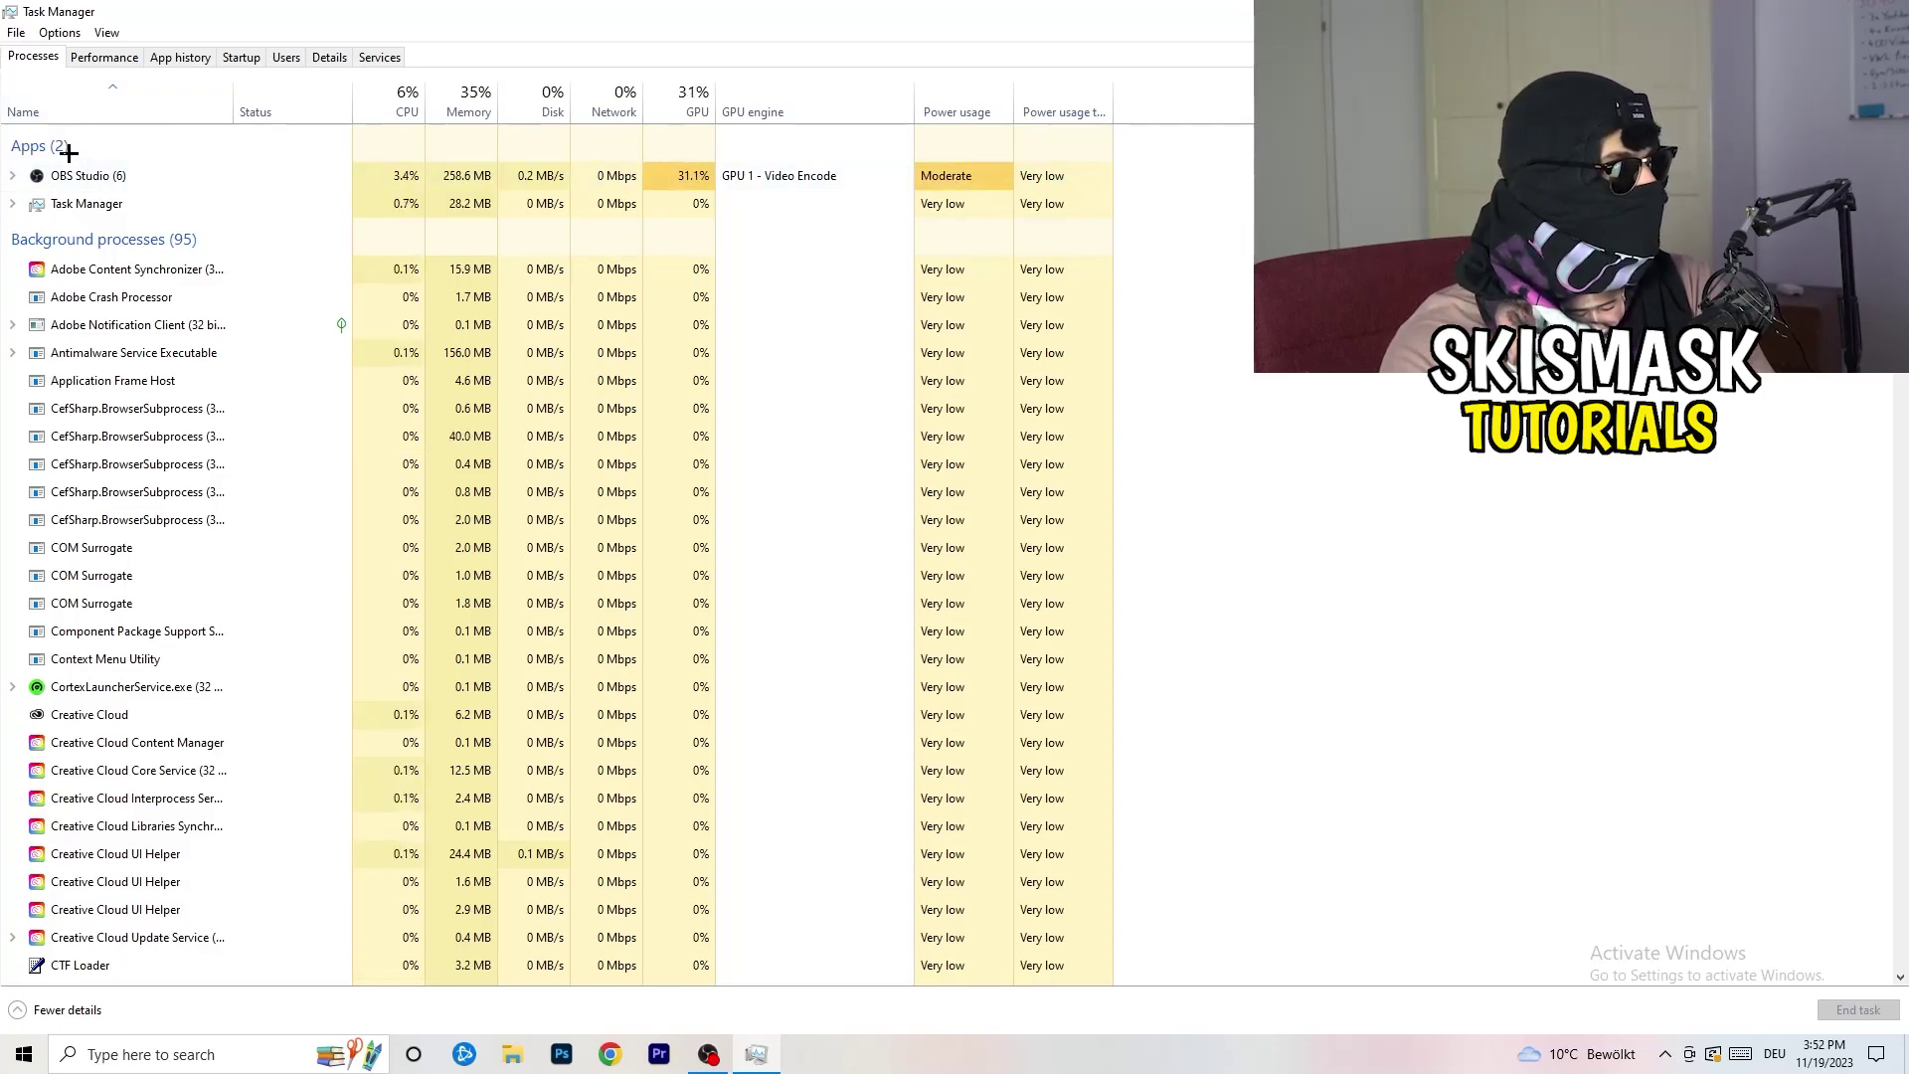
left_click(396, 100)
left_click(674, 94)
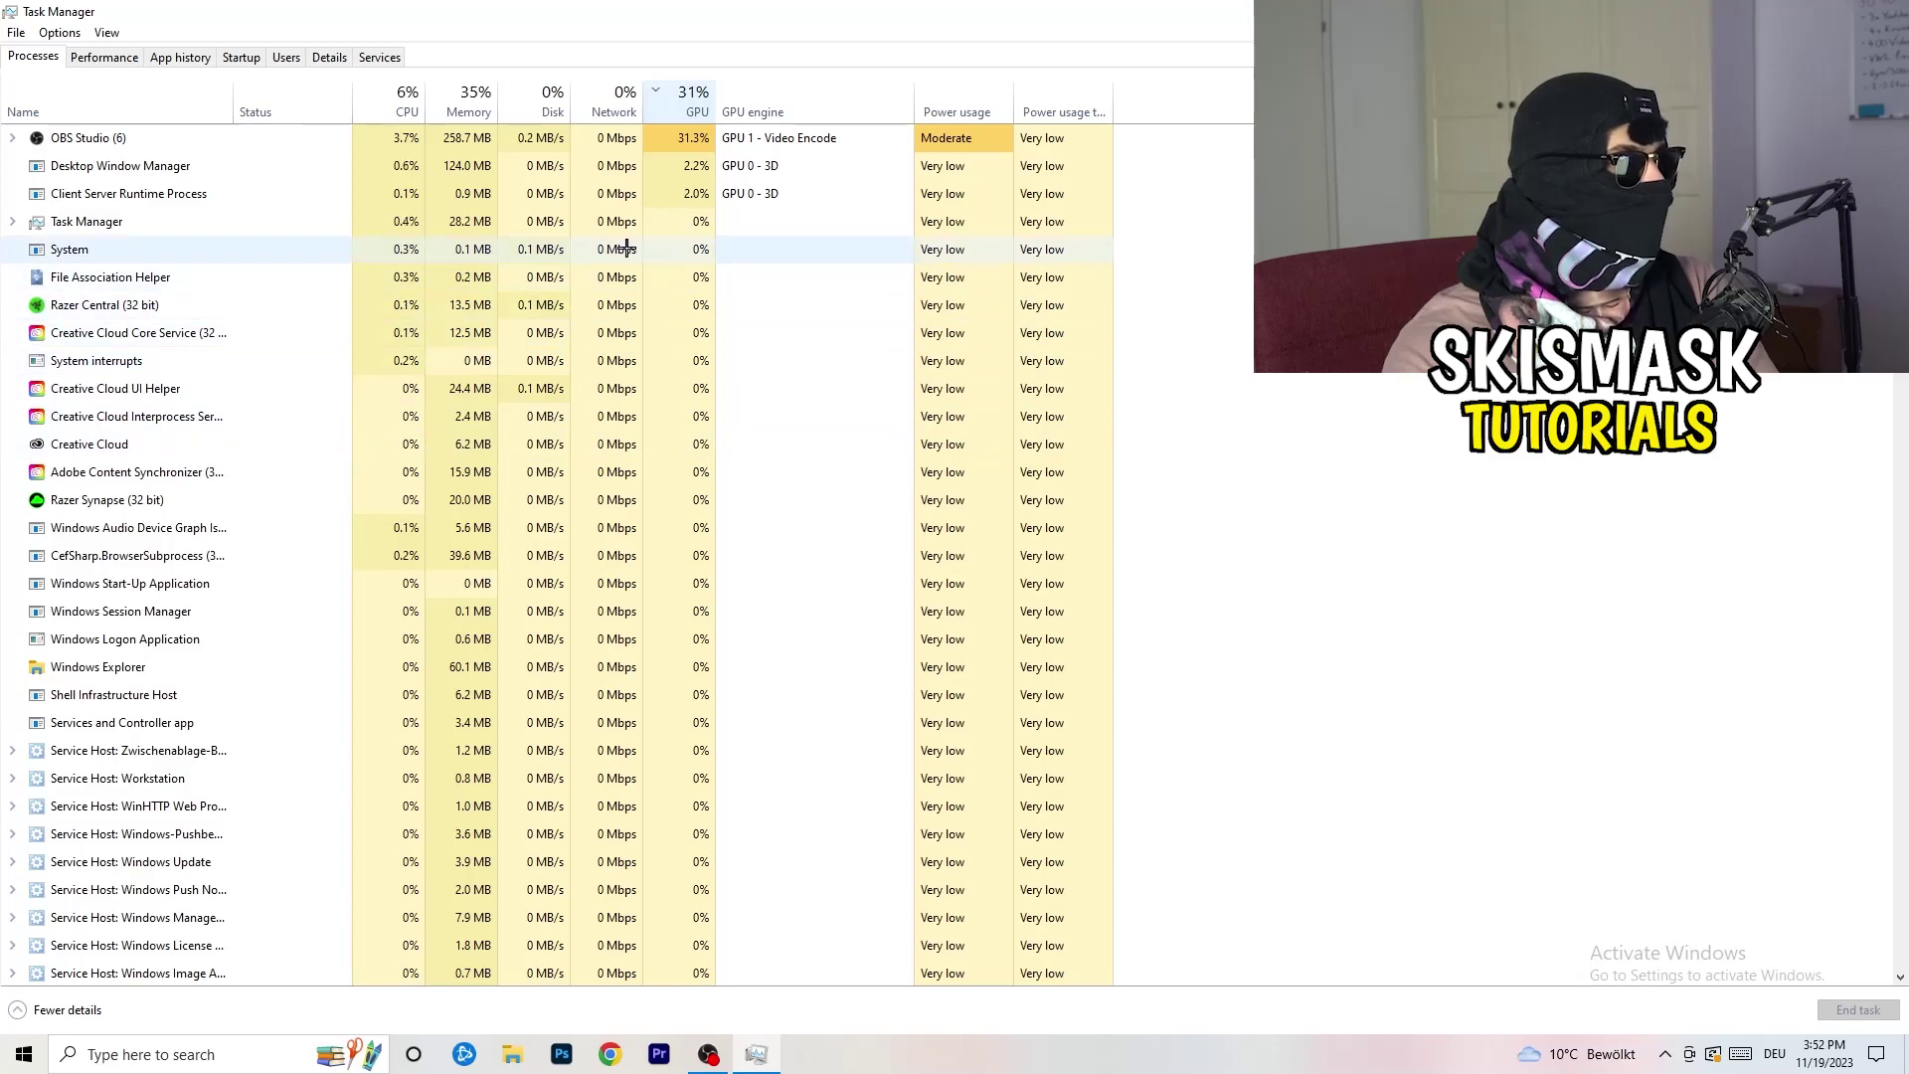
left_click(689, 107)
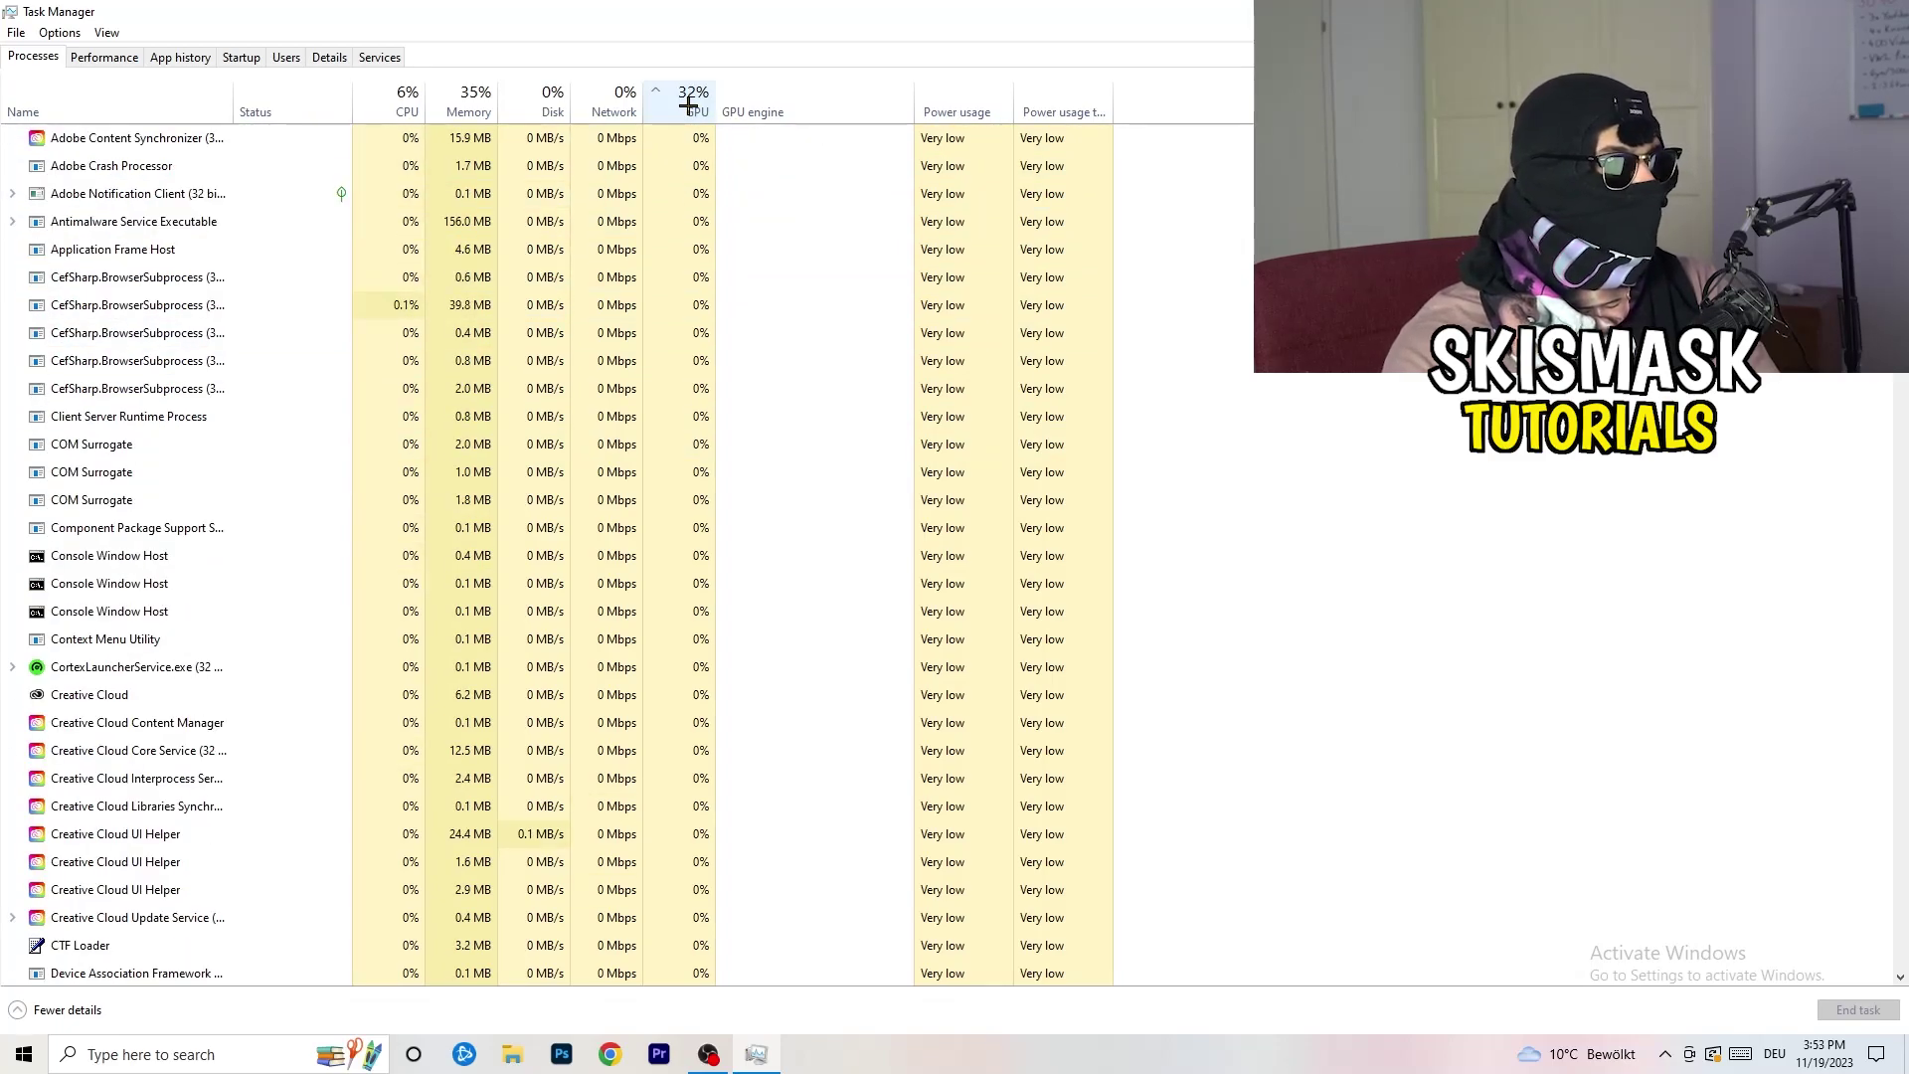
scroll(697, 317, "down", 4)
scroll(697, 317, "down", 9)
scroll(701, 313, "up", 13)
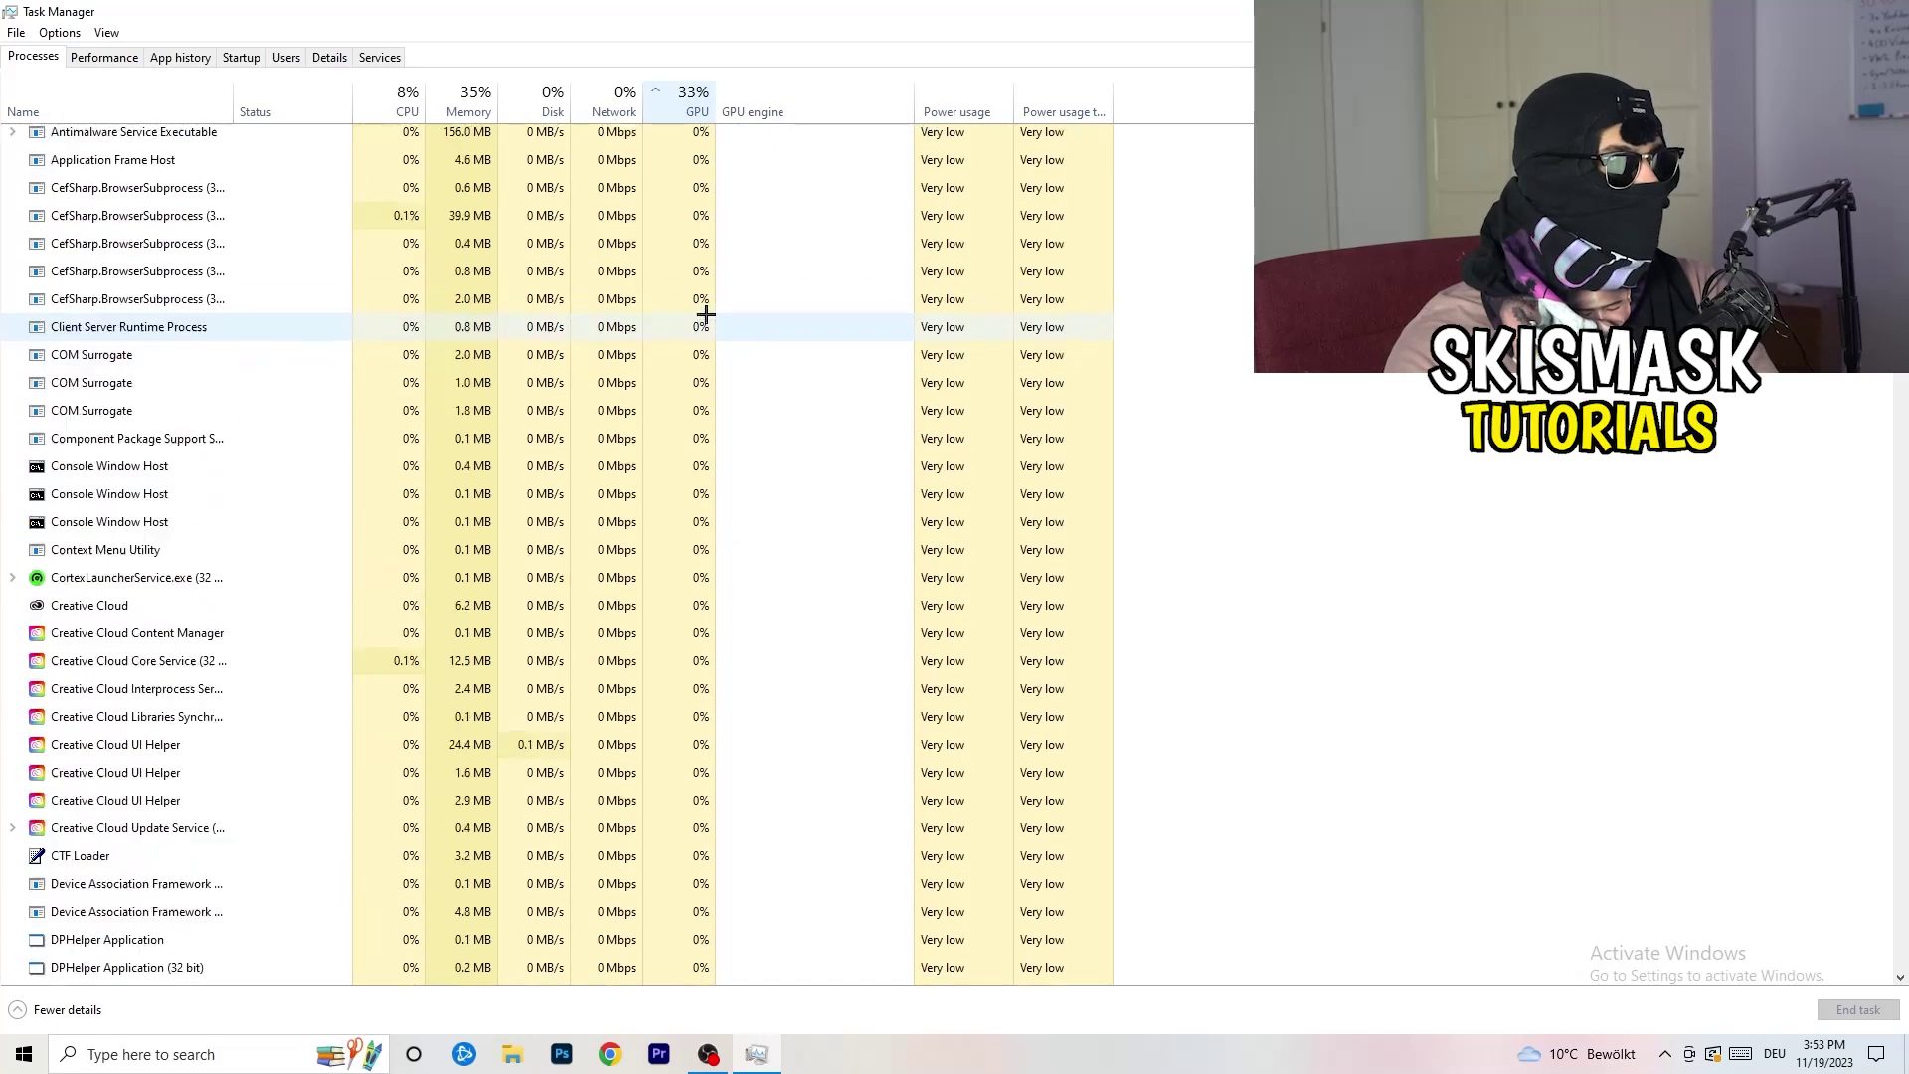
scroll(706, 310, "down", 20)
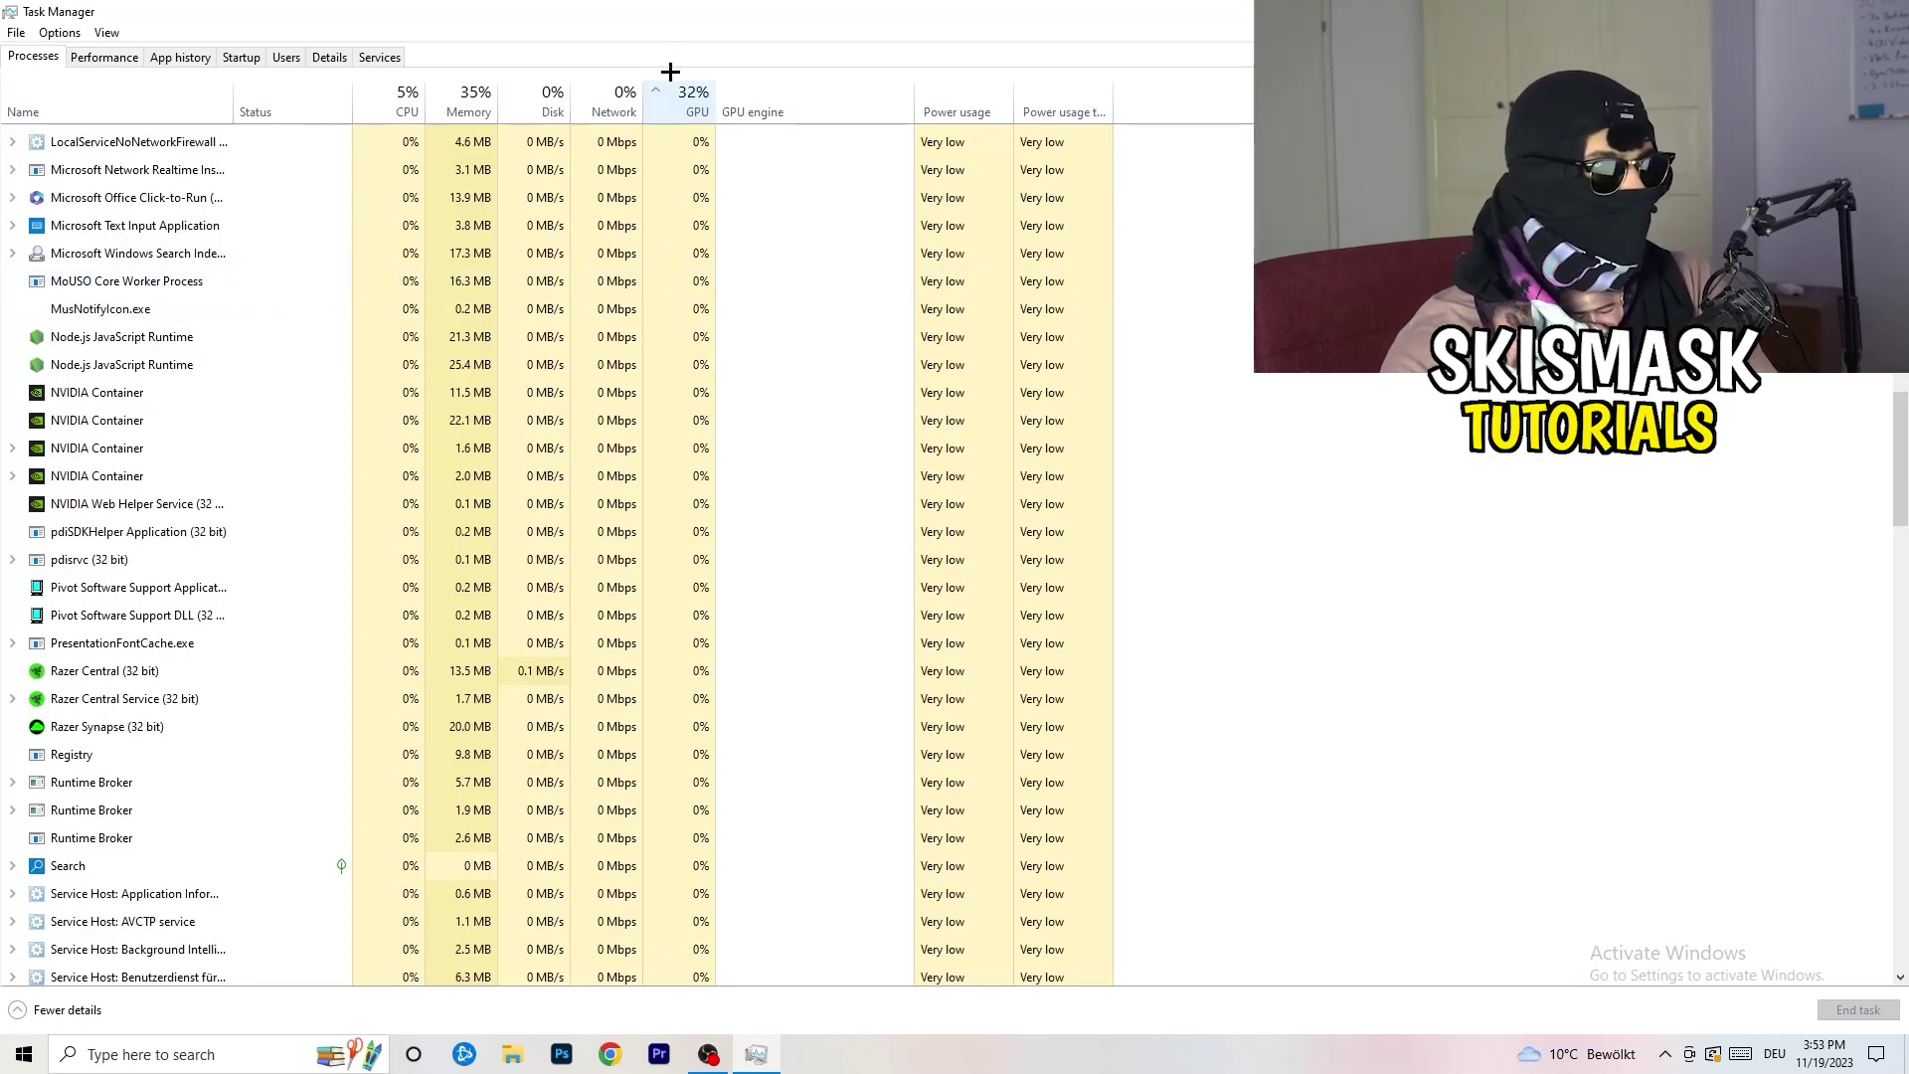
- Show the end-task option for the Microsoft Windows Search Indexer process, sort the processes by CPU usage, and close Task Manager
right_click(648, 247)
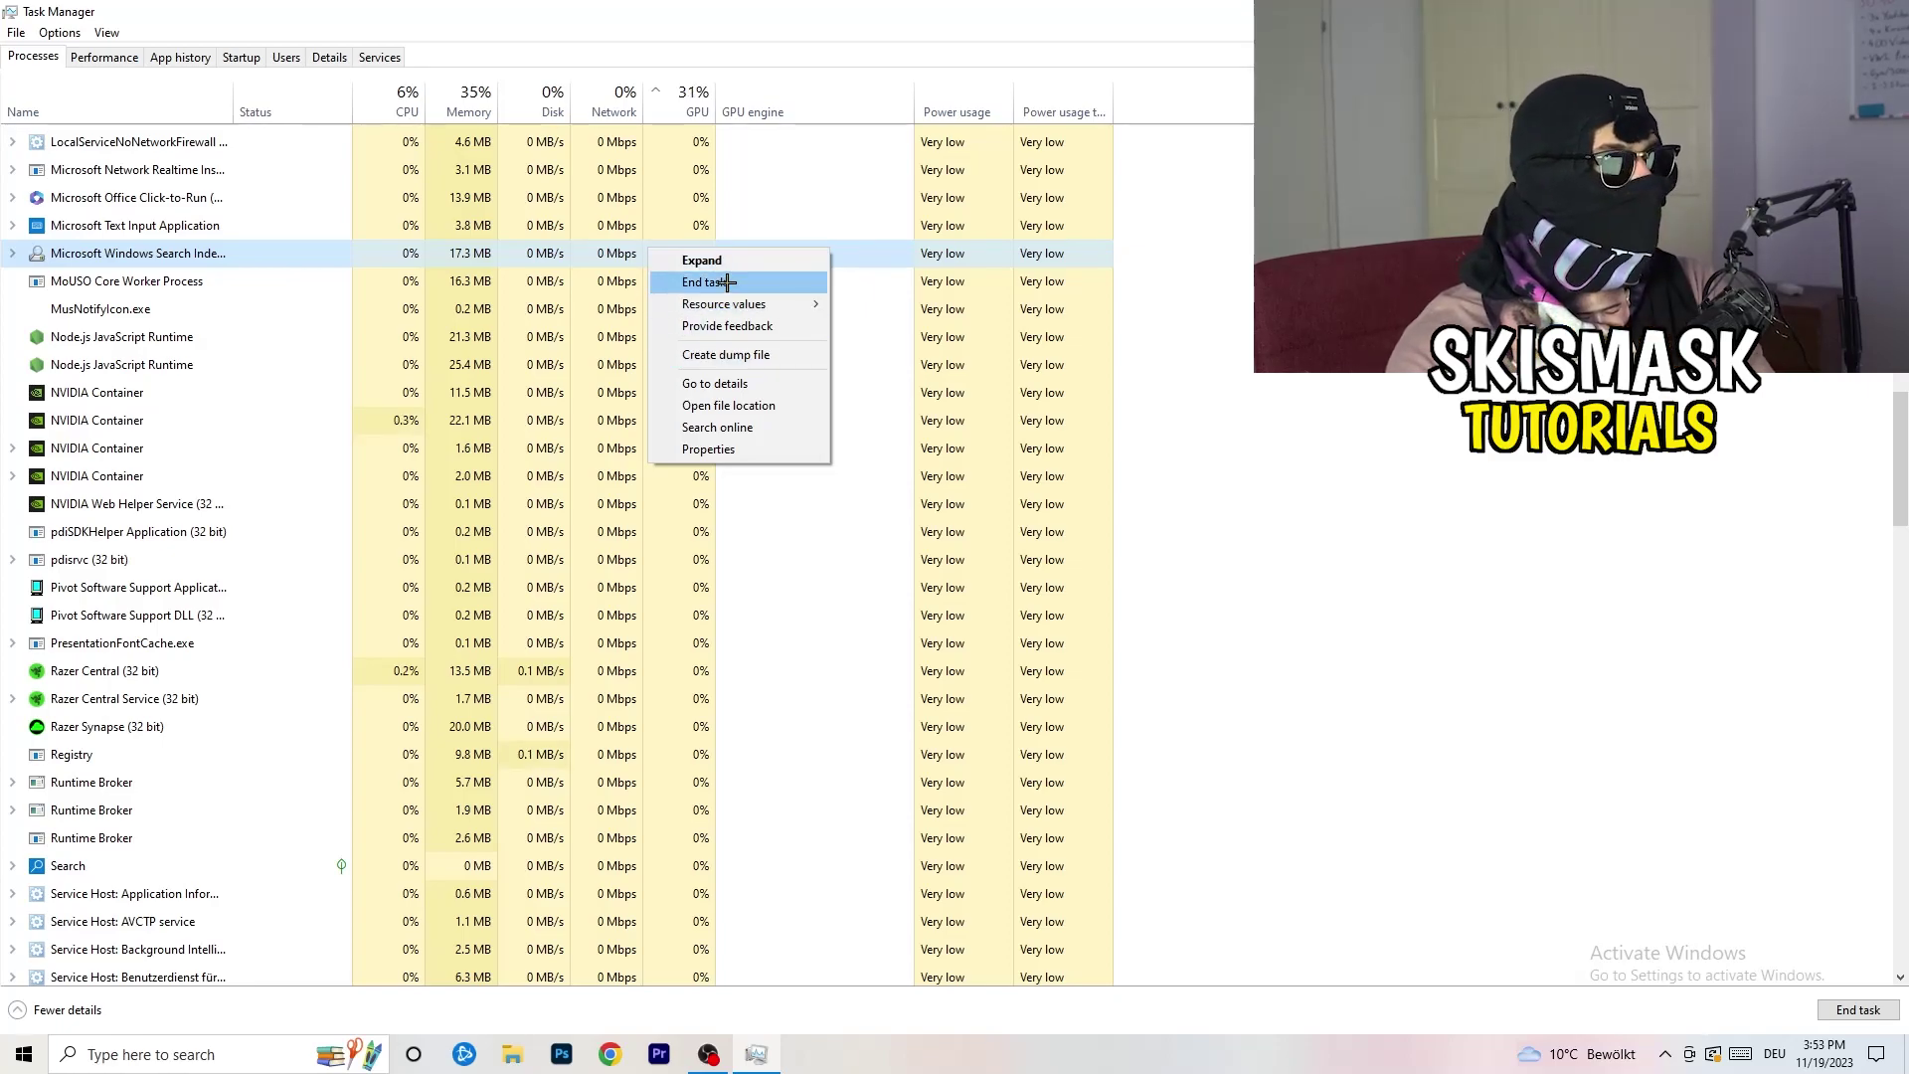
left_click(400, 100)
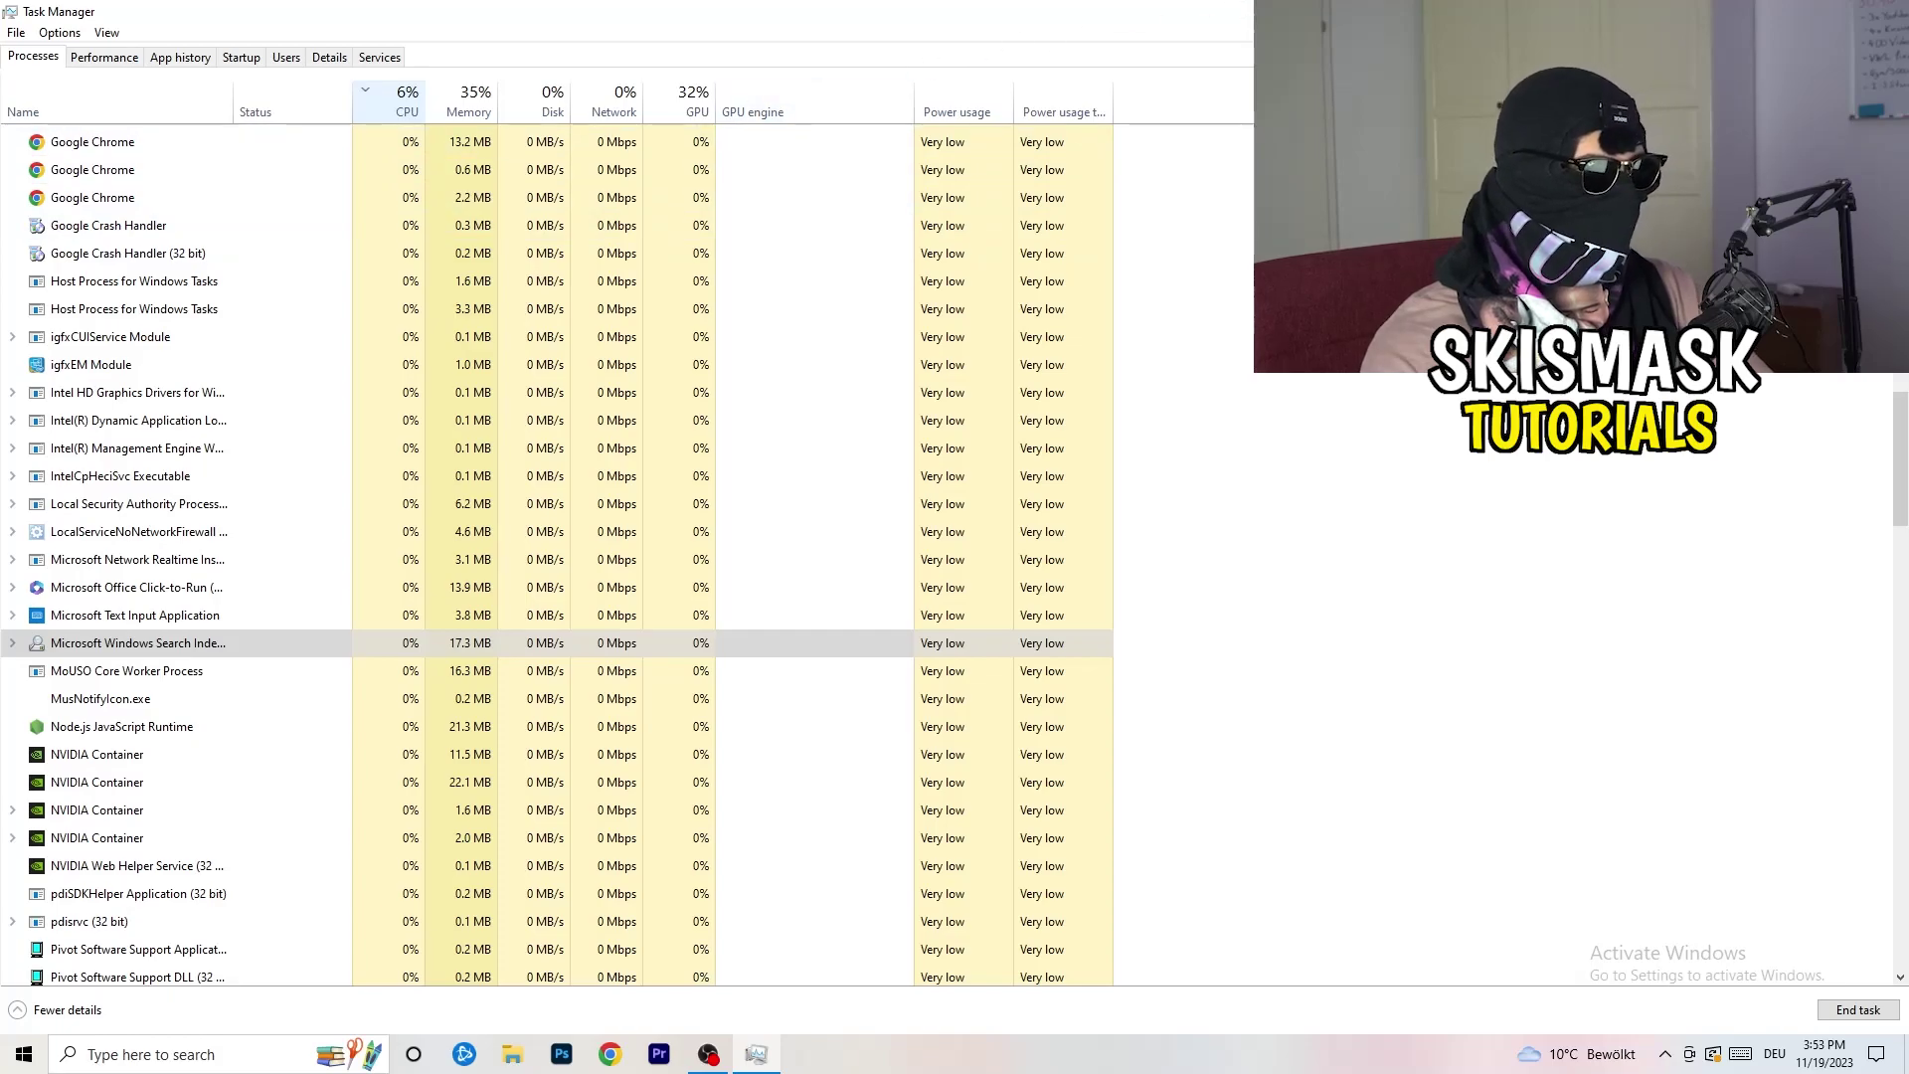
key("alt+F4")
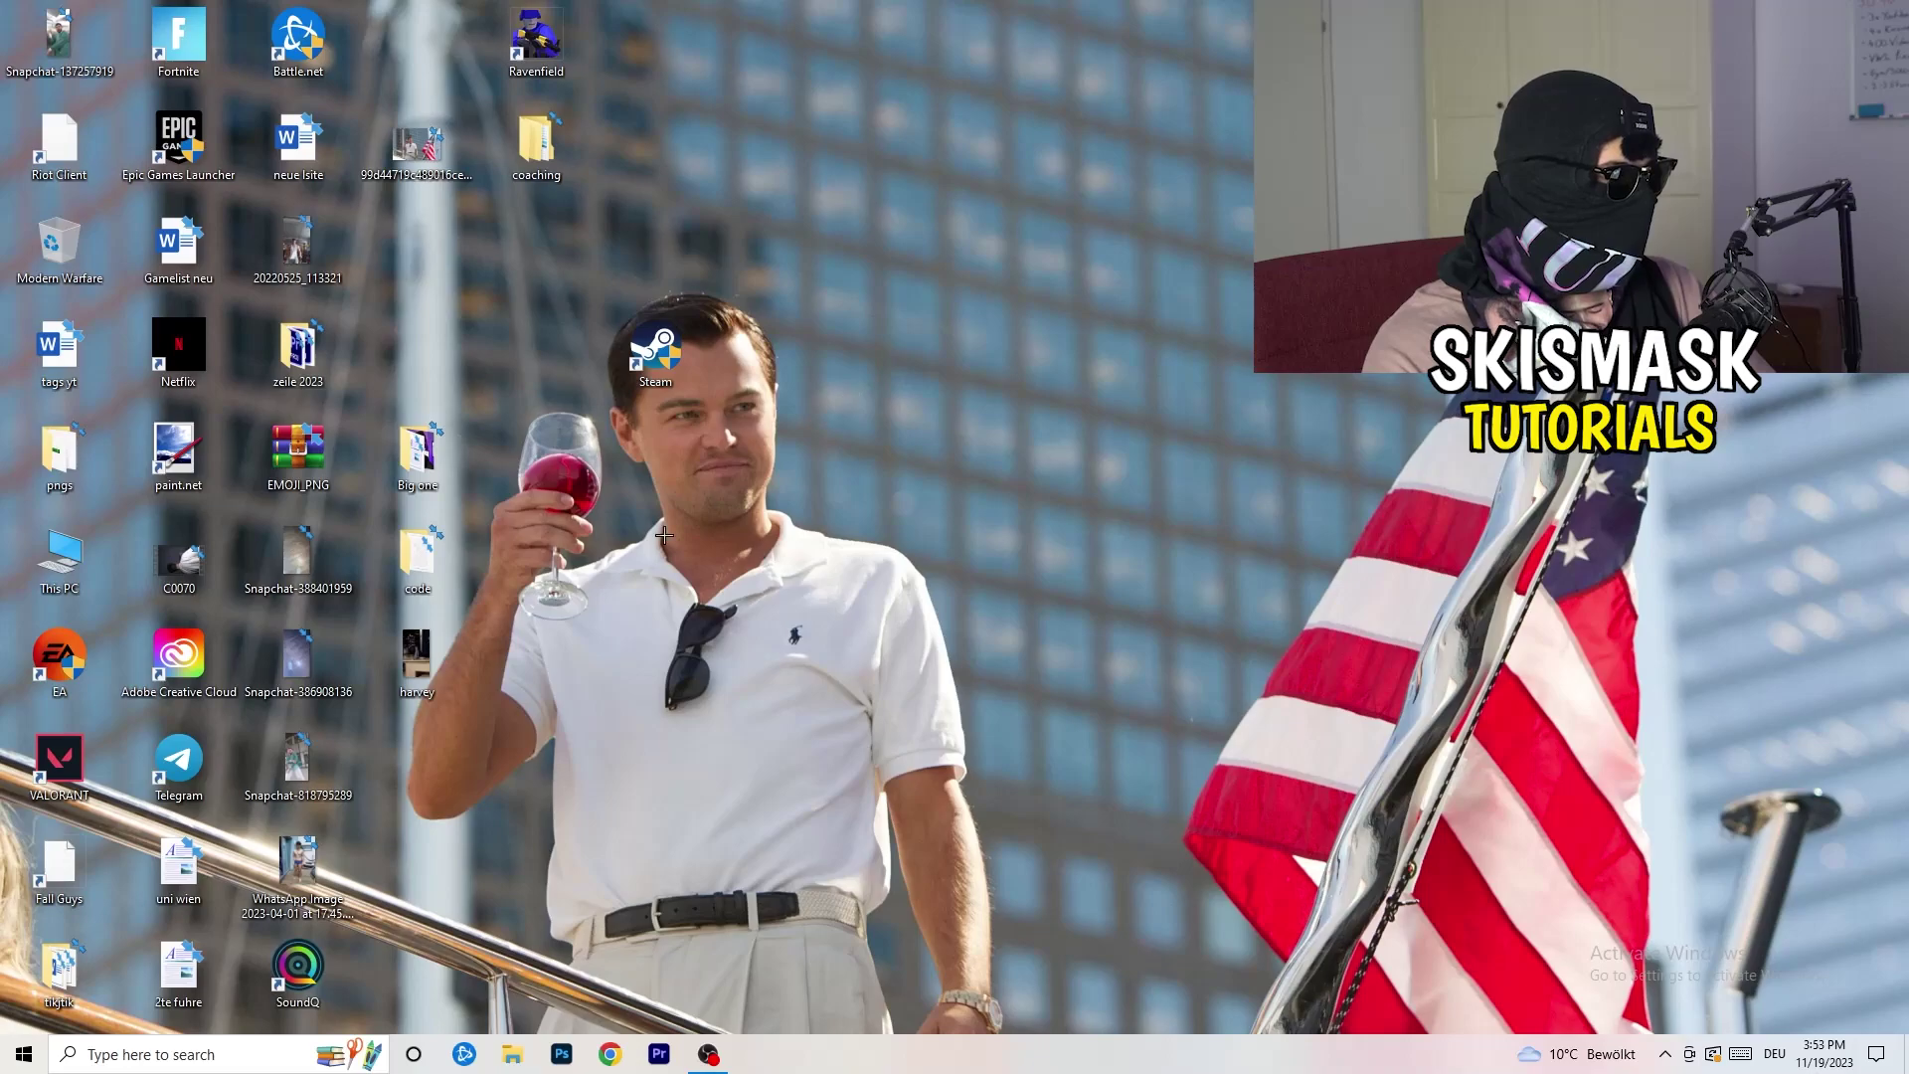
- Open the Gaming section of Windows Settings and review the Captures recording options and the Game Mode setting
left_click(6, 1064)
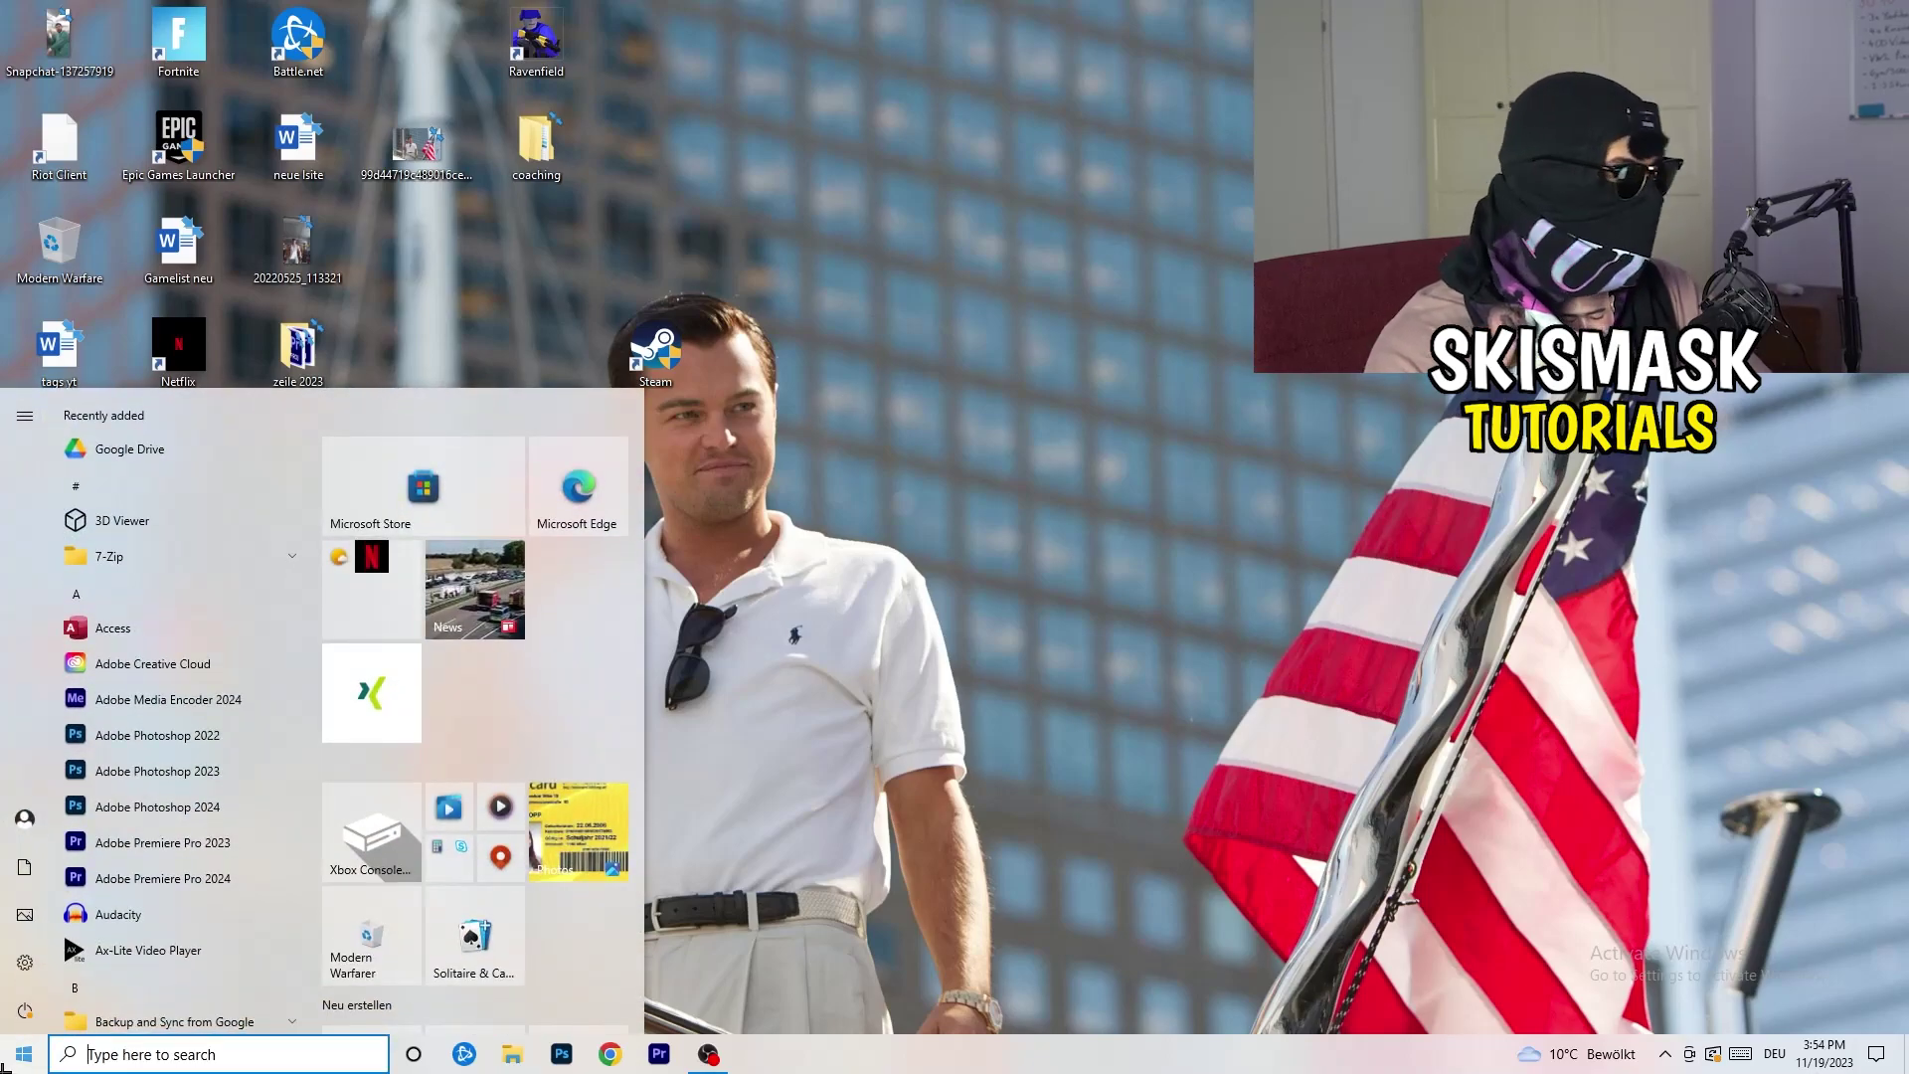
left_click(19, 967)
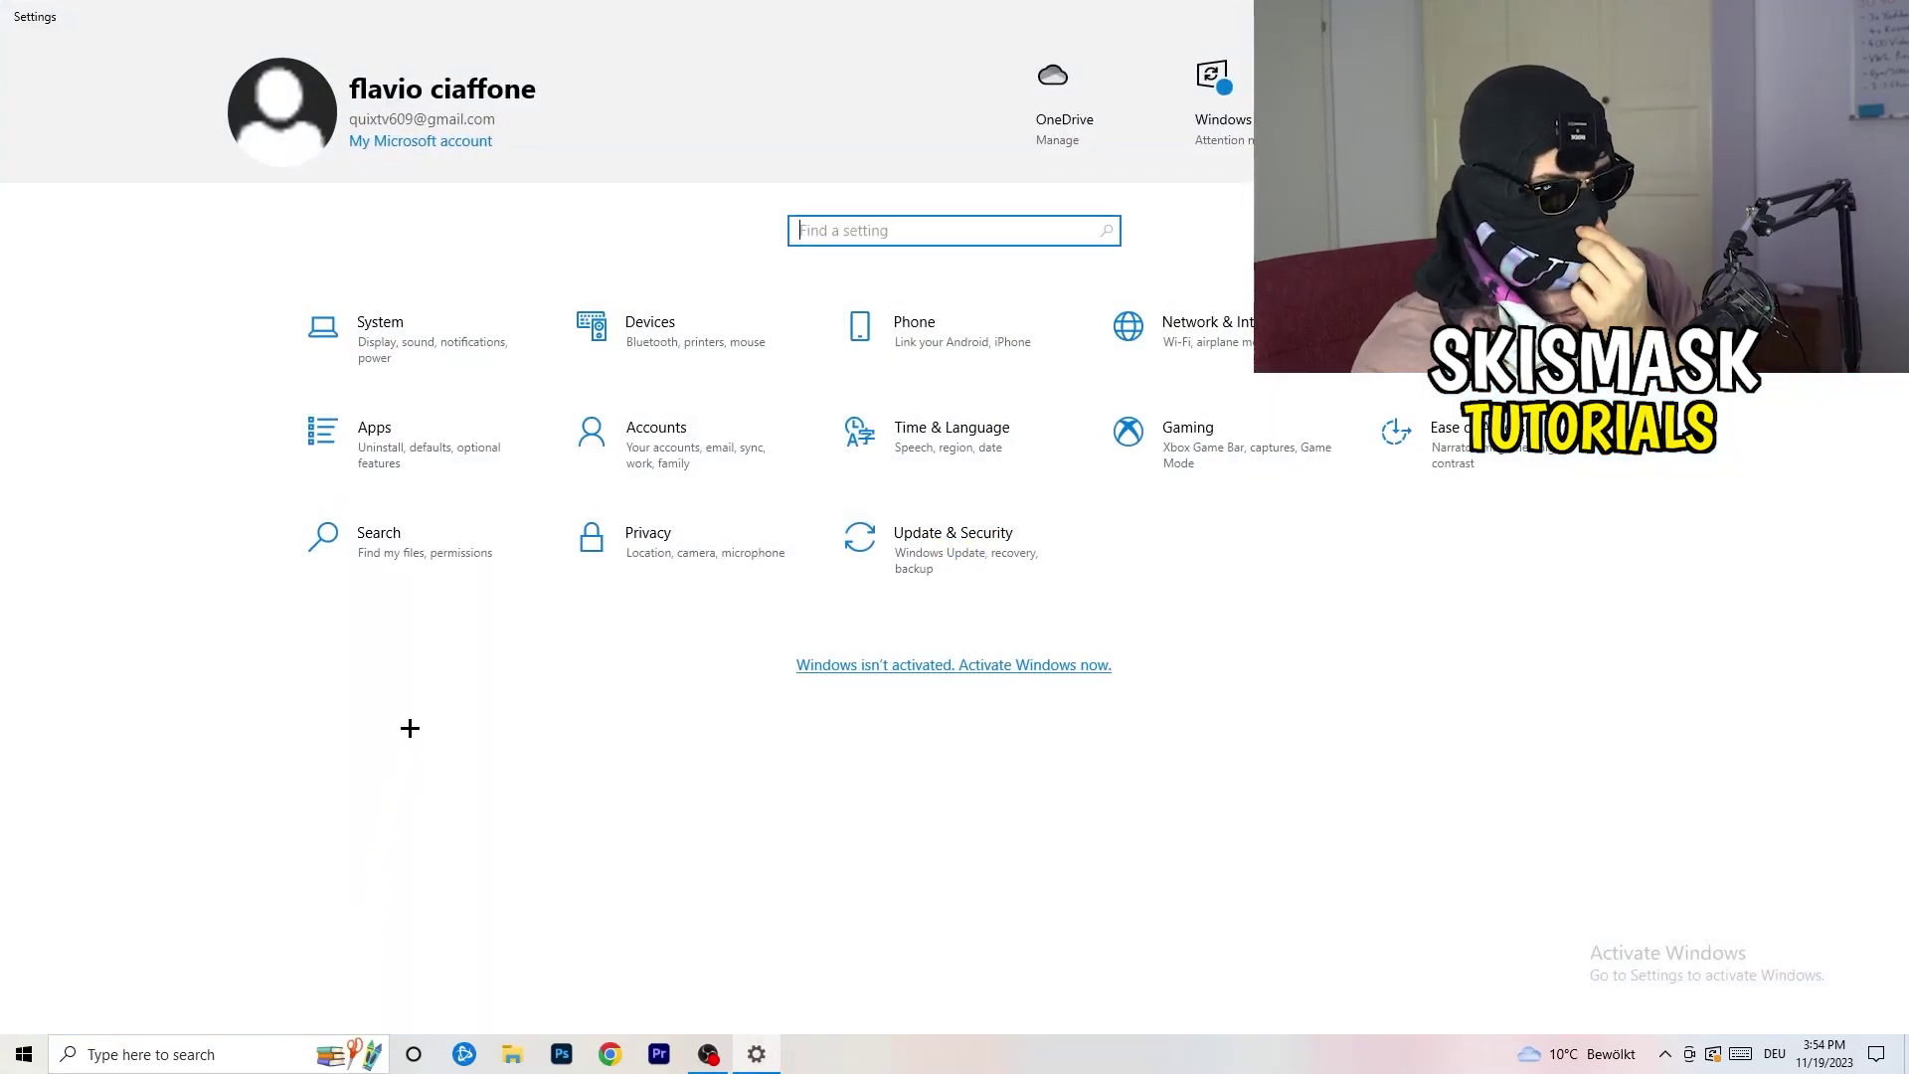
left_click(1181, 440)
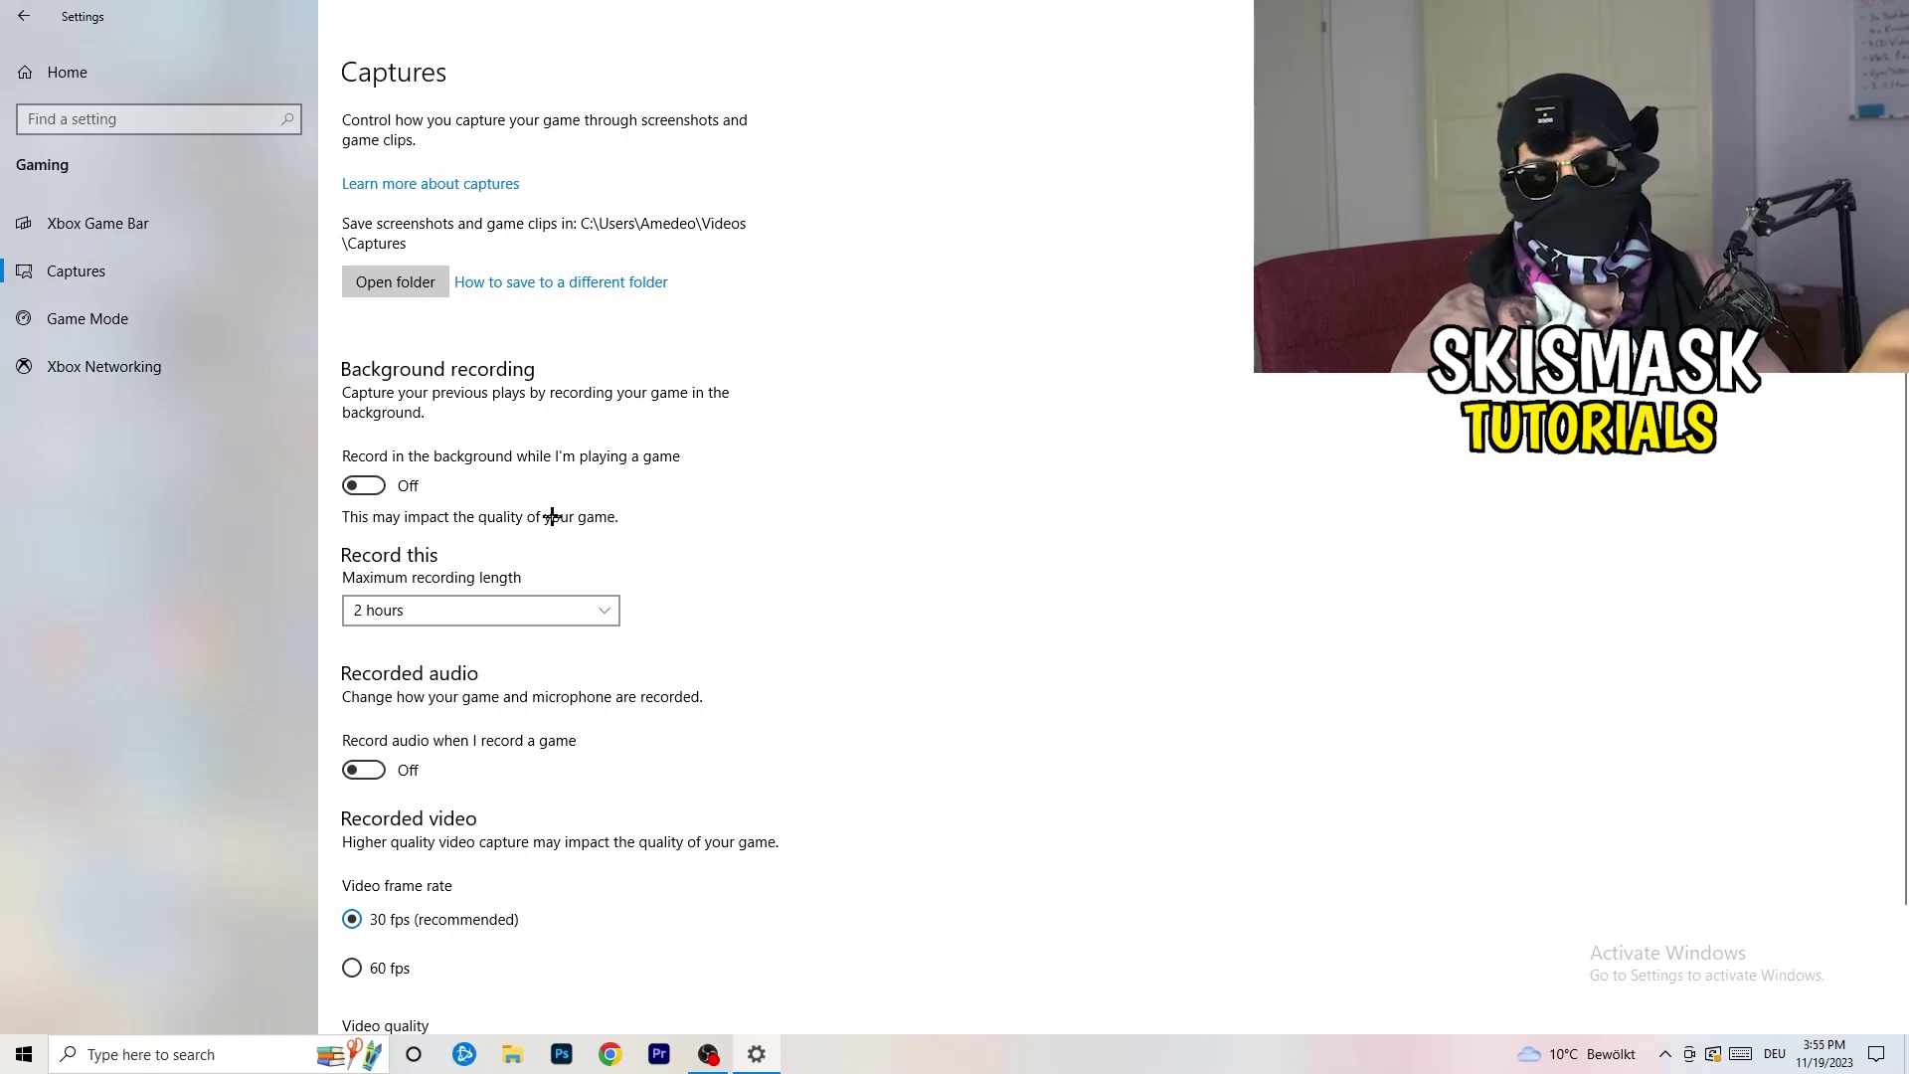
scroll(547, 516, "down", 3)
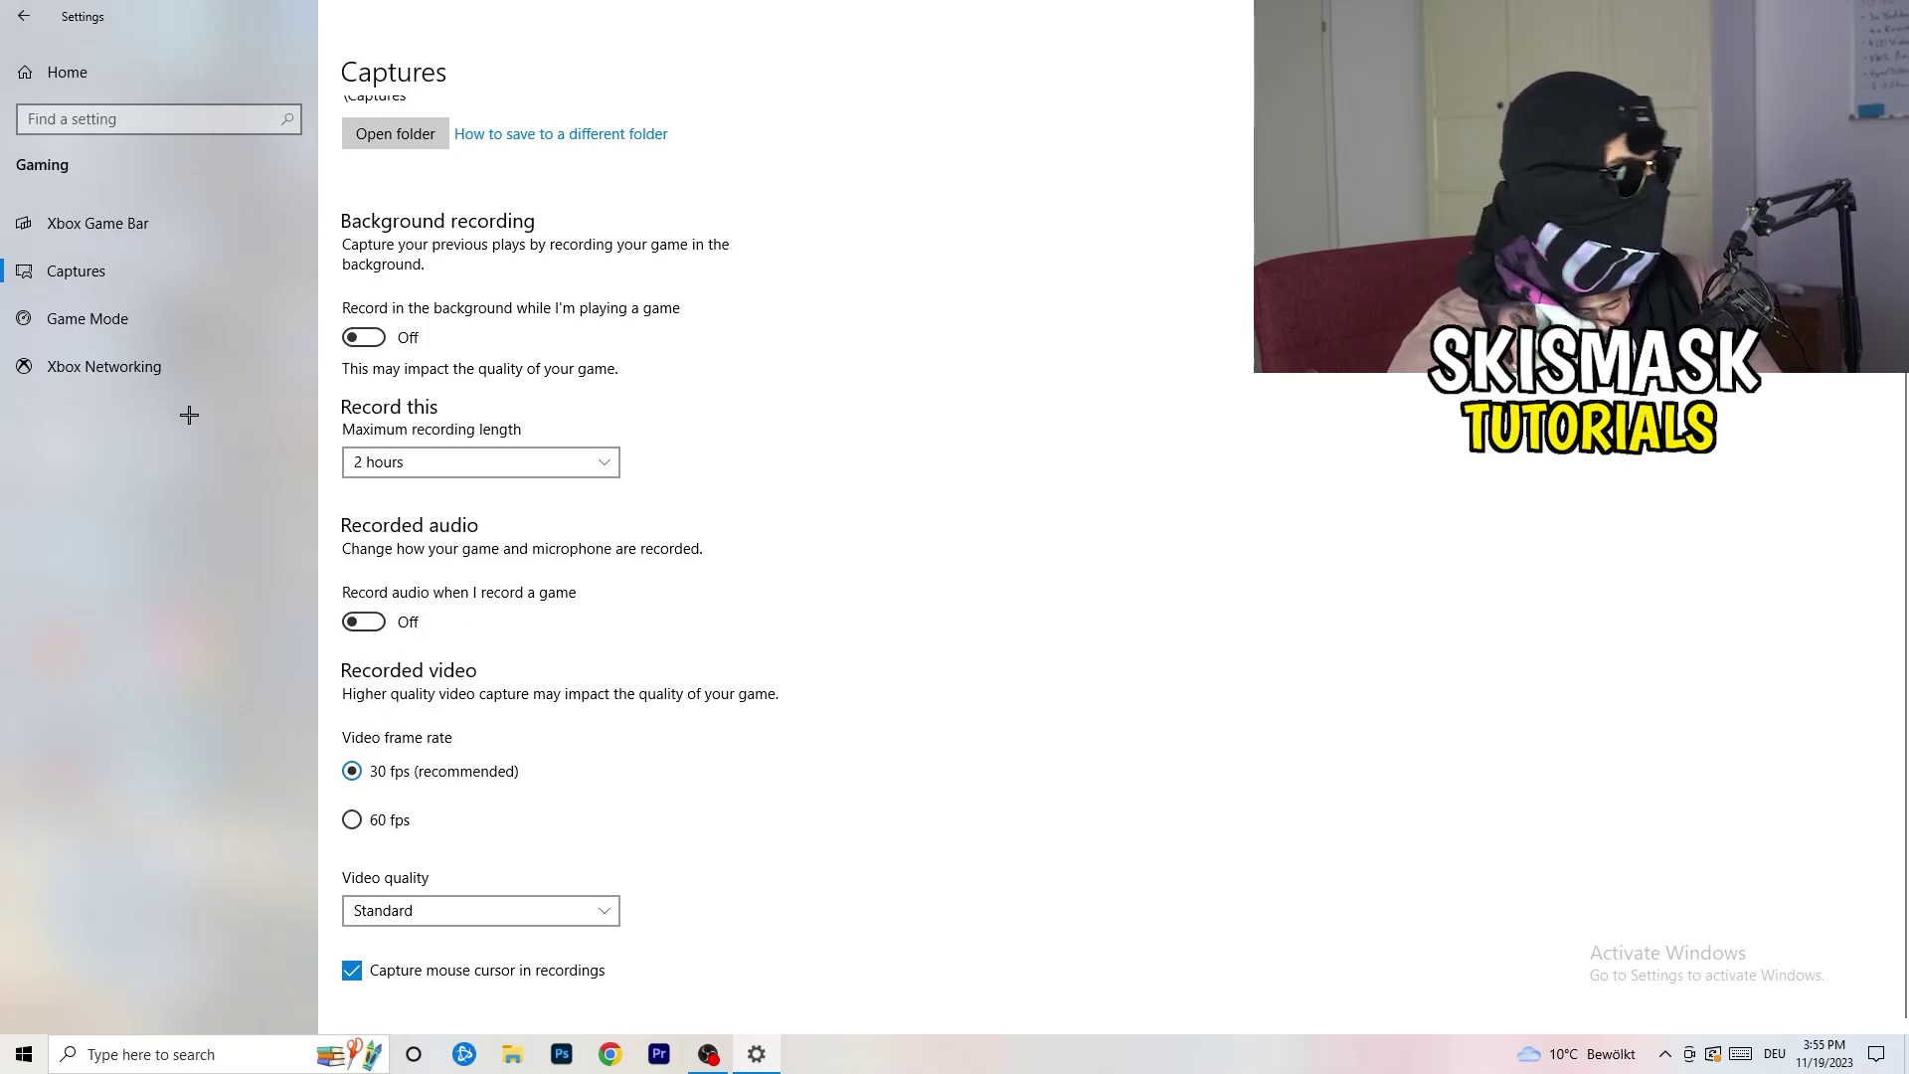
left_click(45, 318)
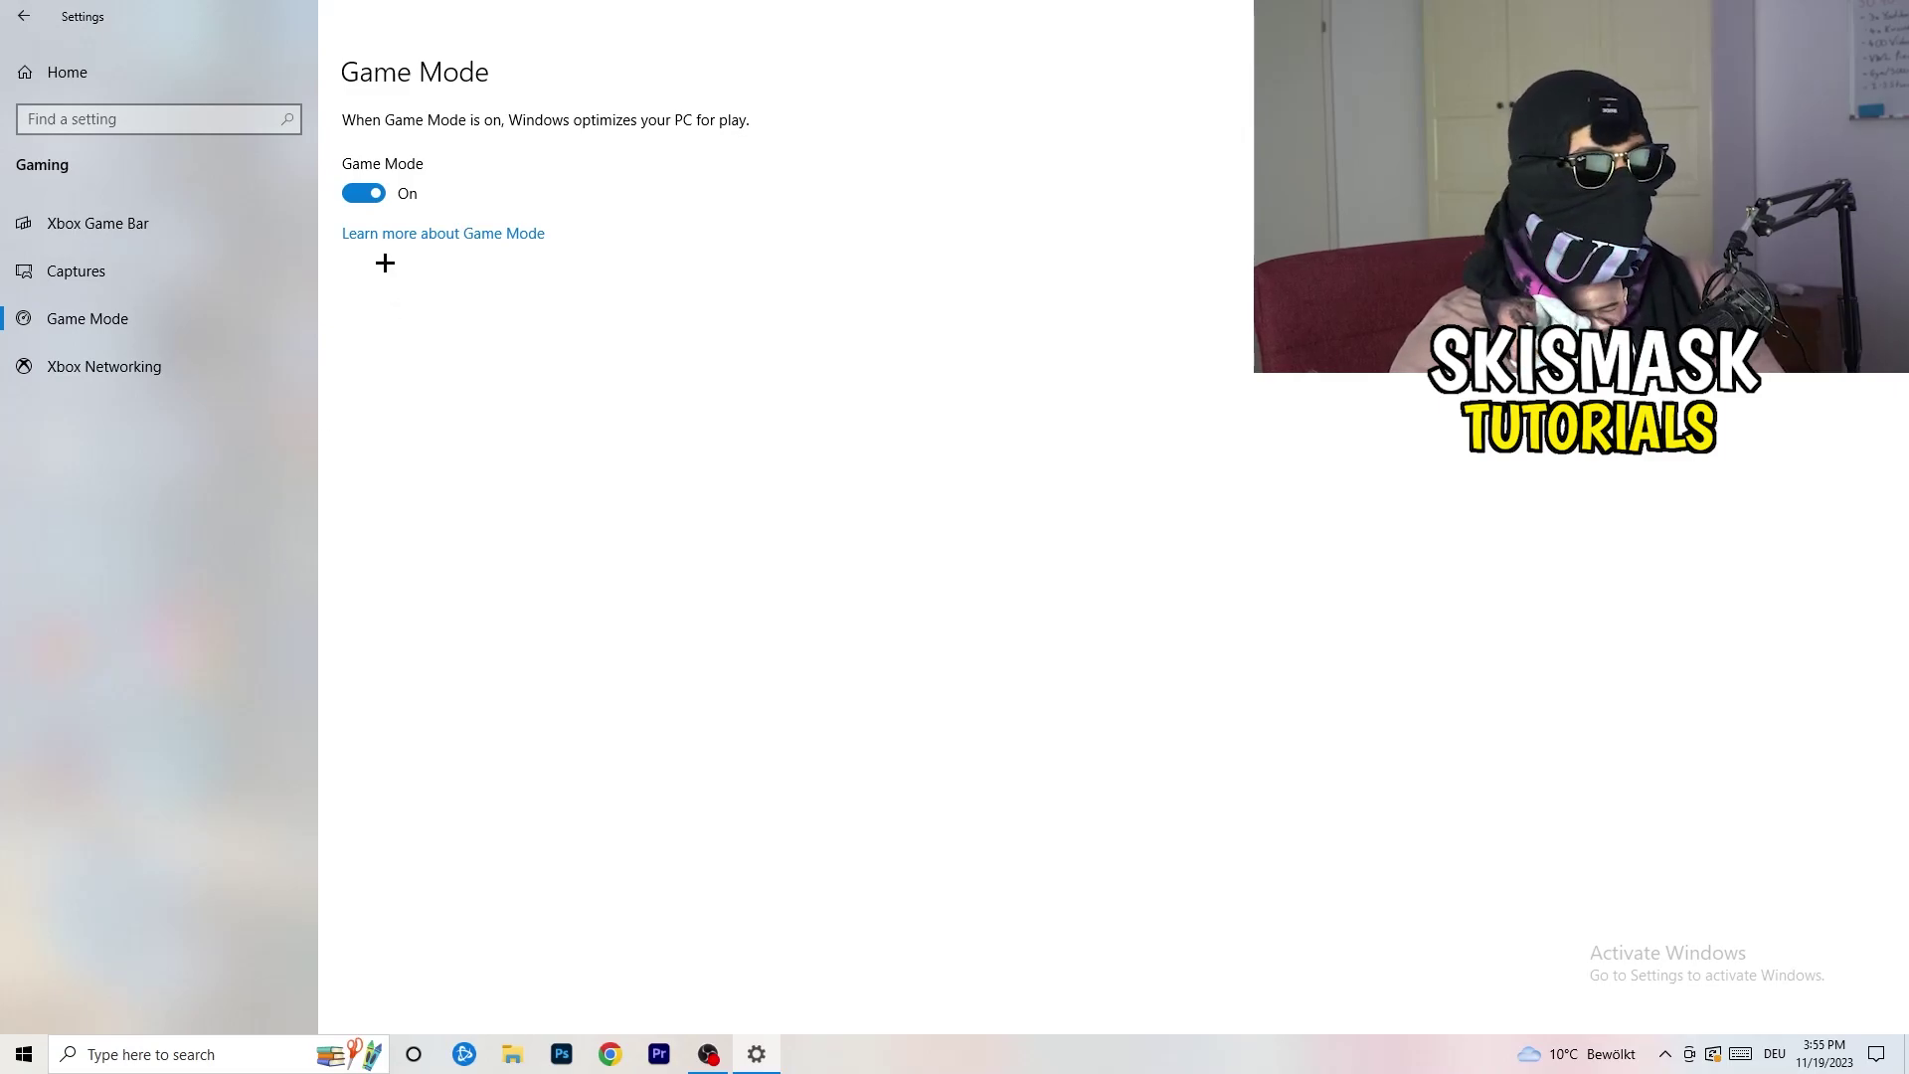
- Open the Update & Security section of Windows Settings and check Windows Update for pending updates
left_click(23, 16)
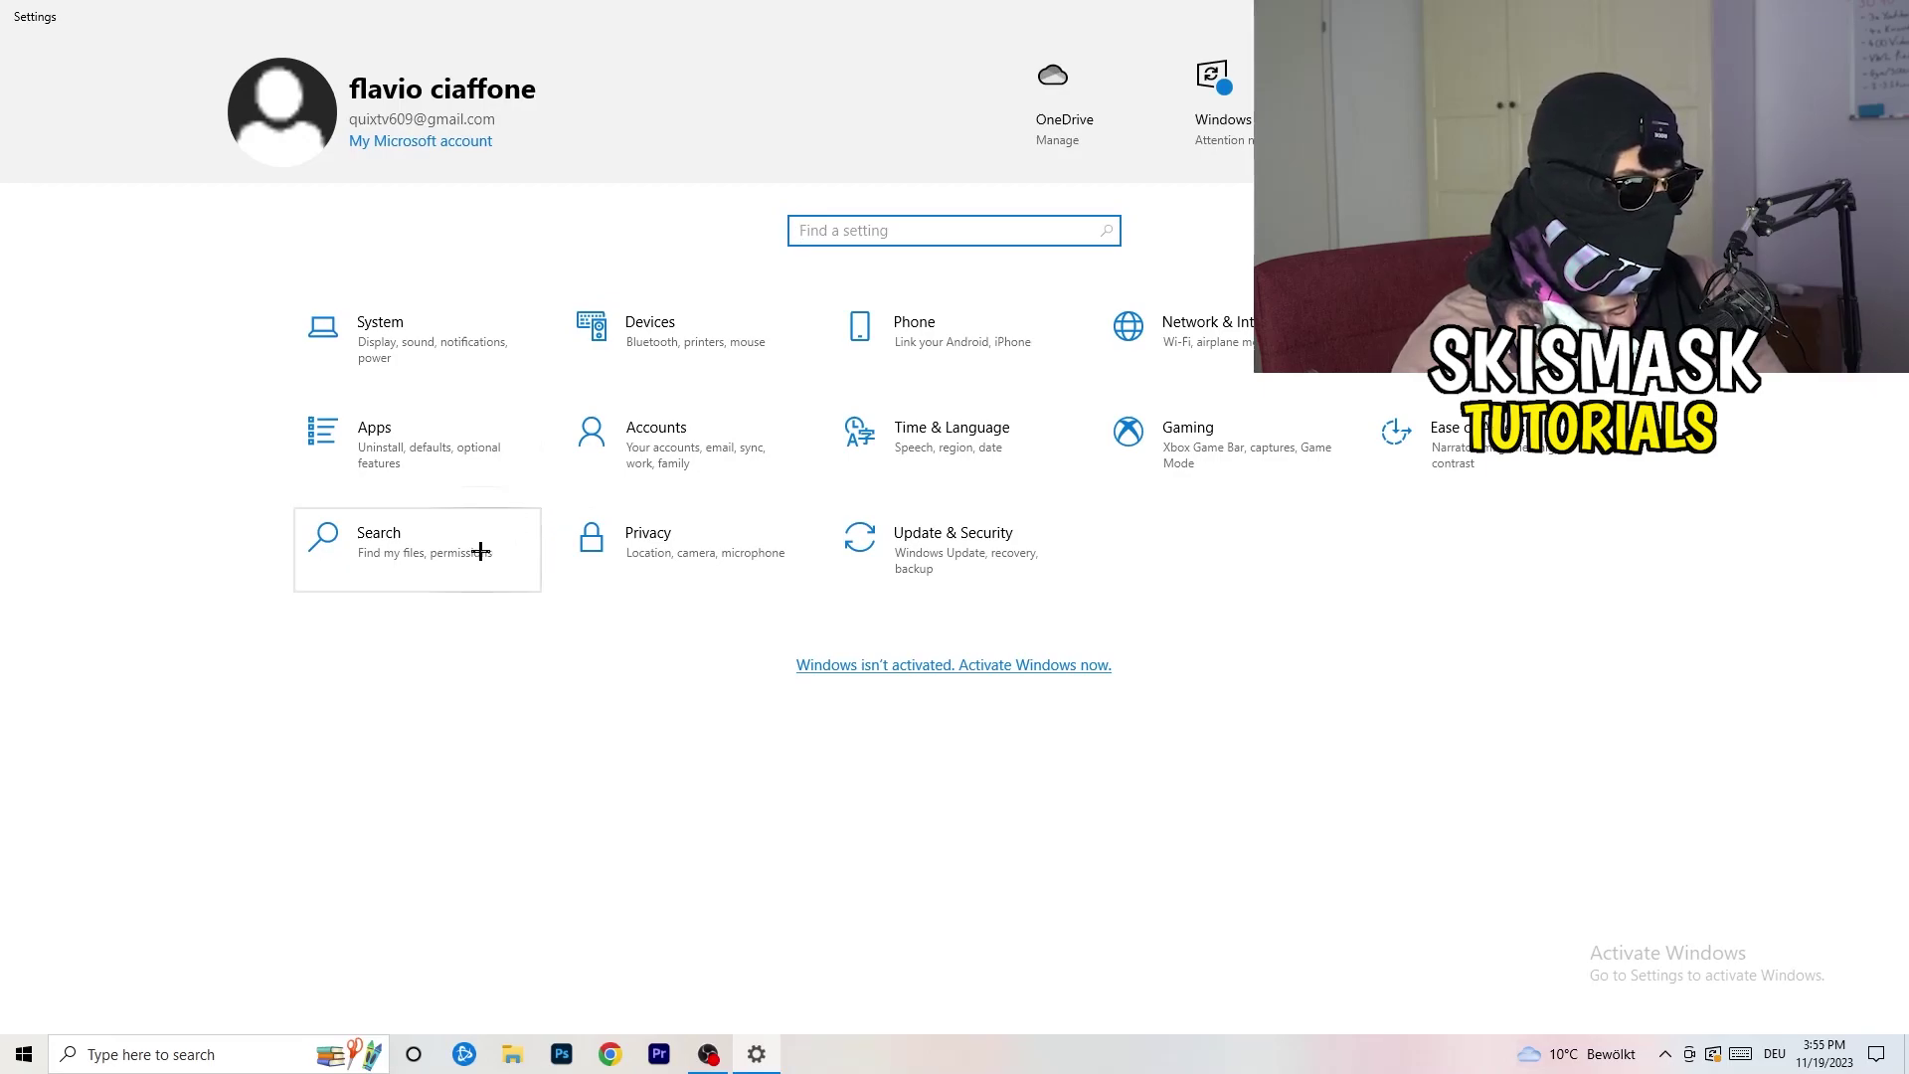
left_click(988, 621)
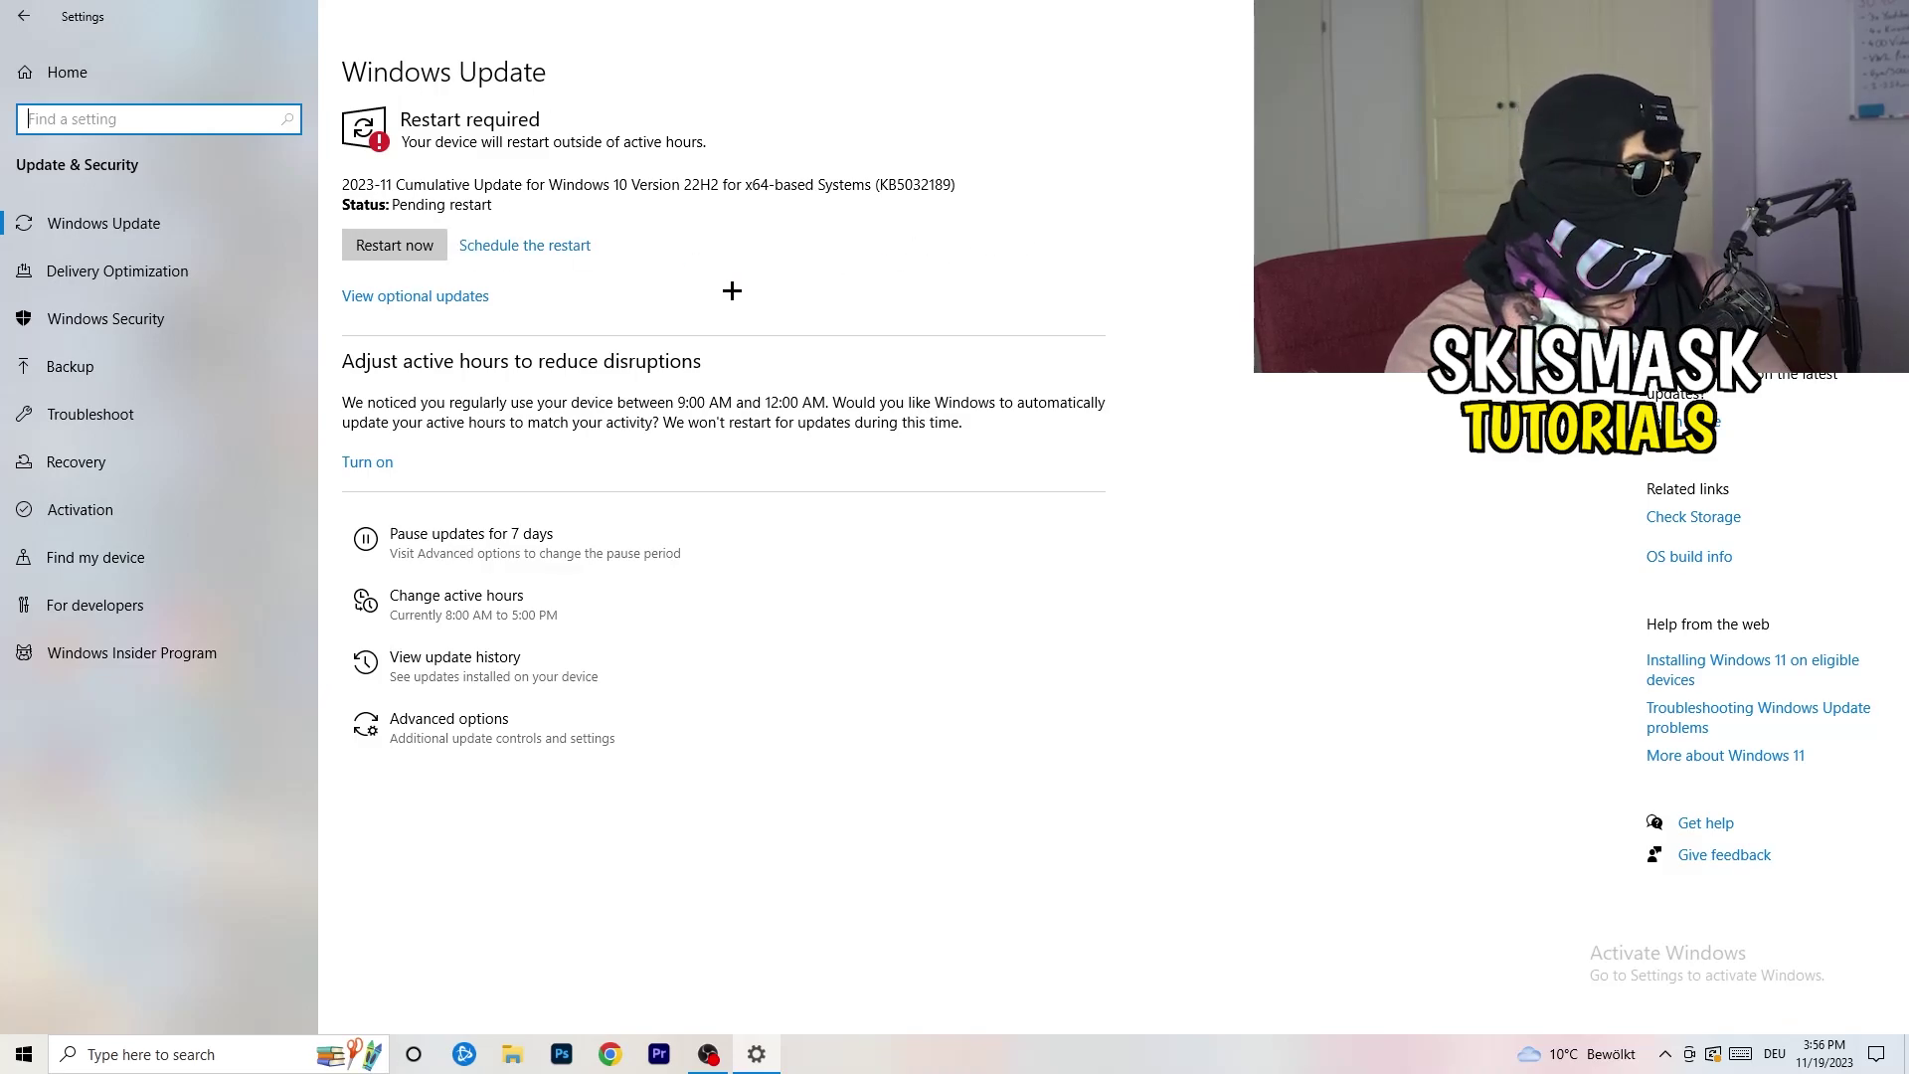
left_click_drag(736, 15, 312, 738)
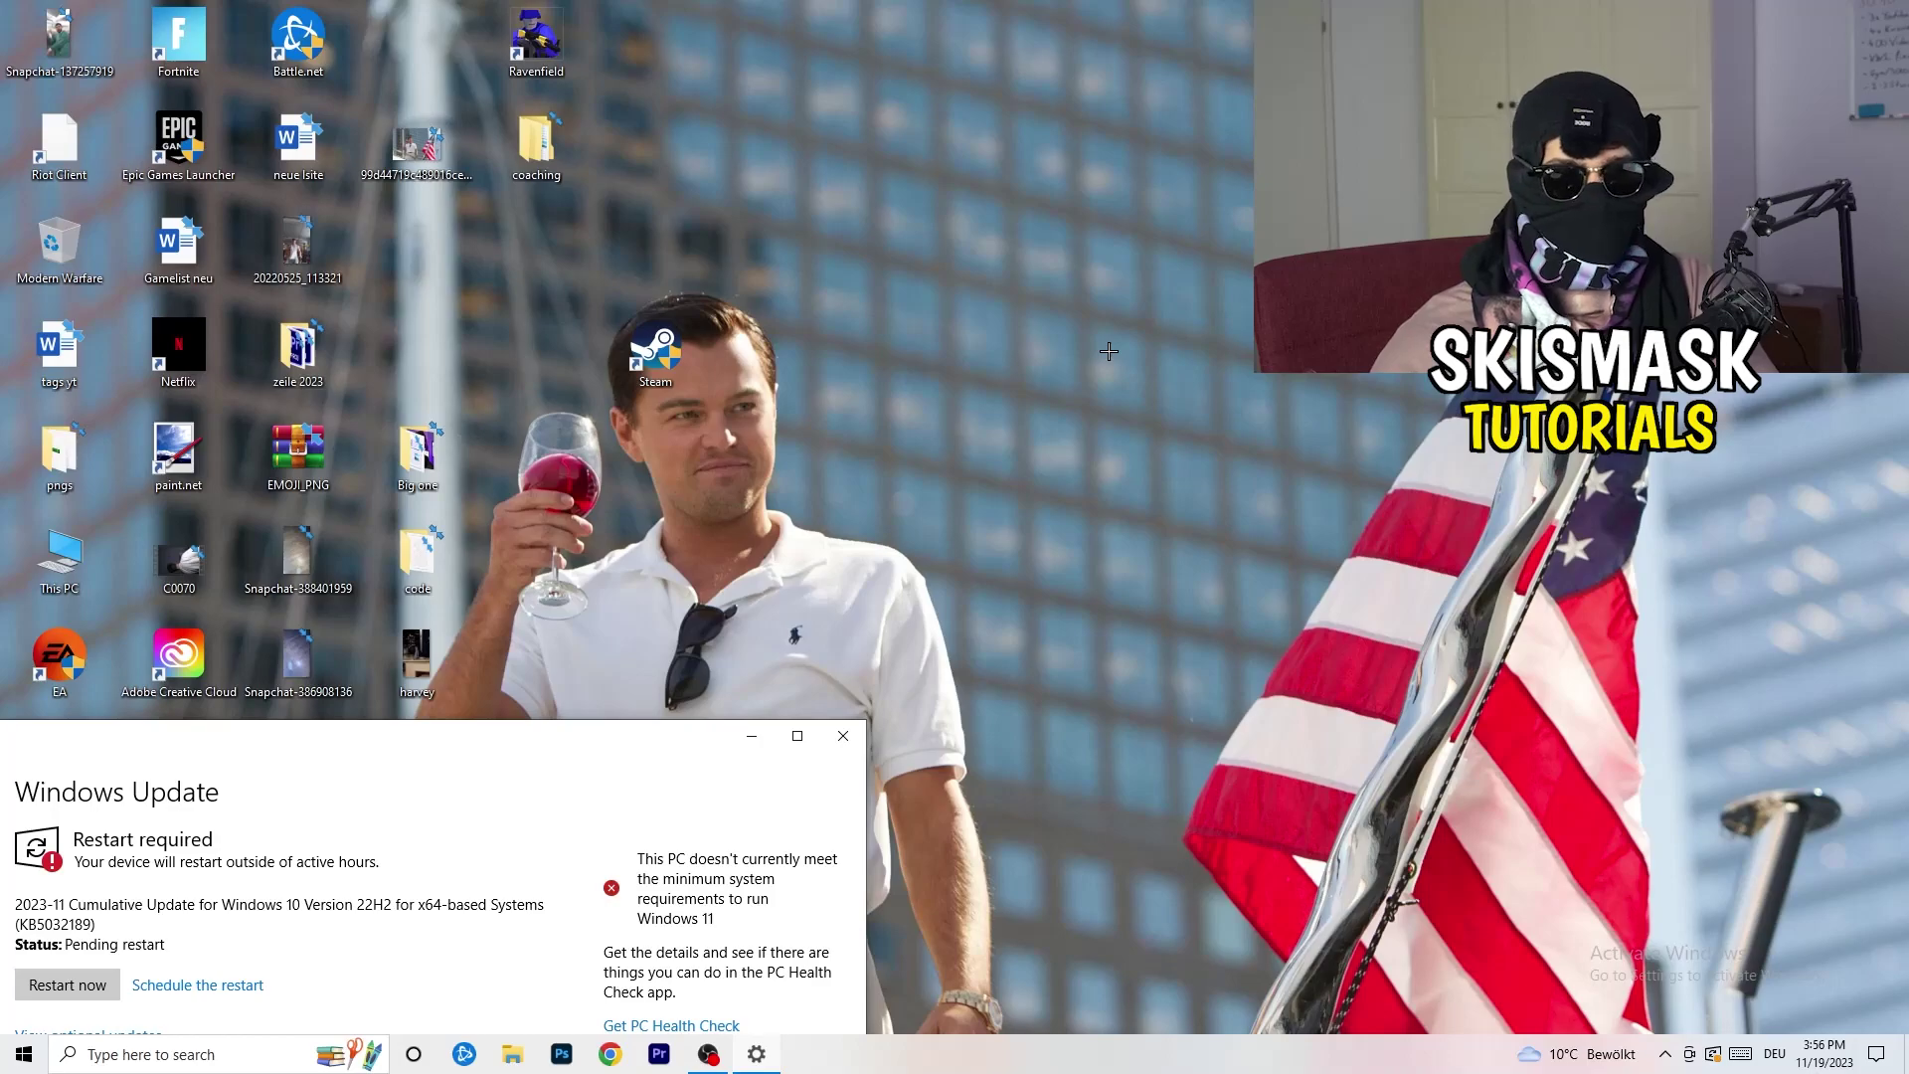
left_click(797, 736)
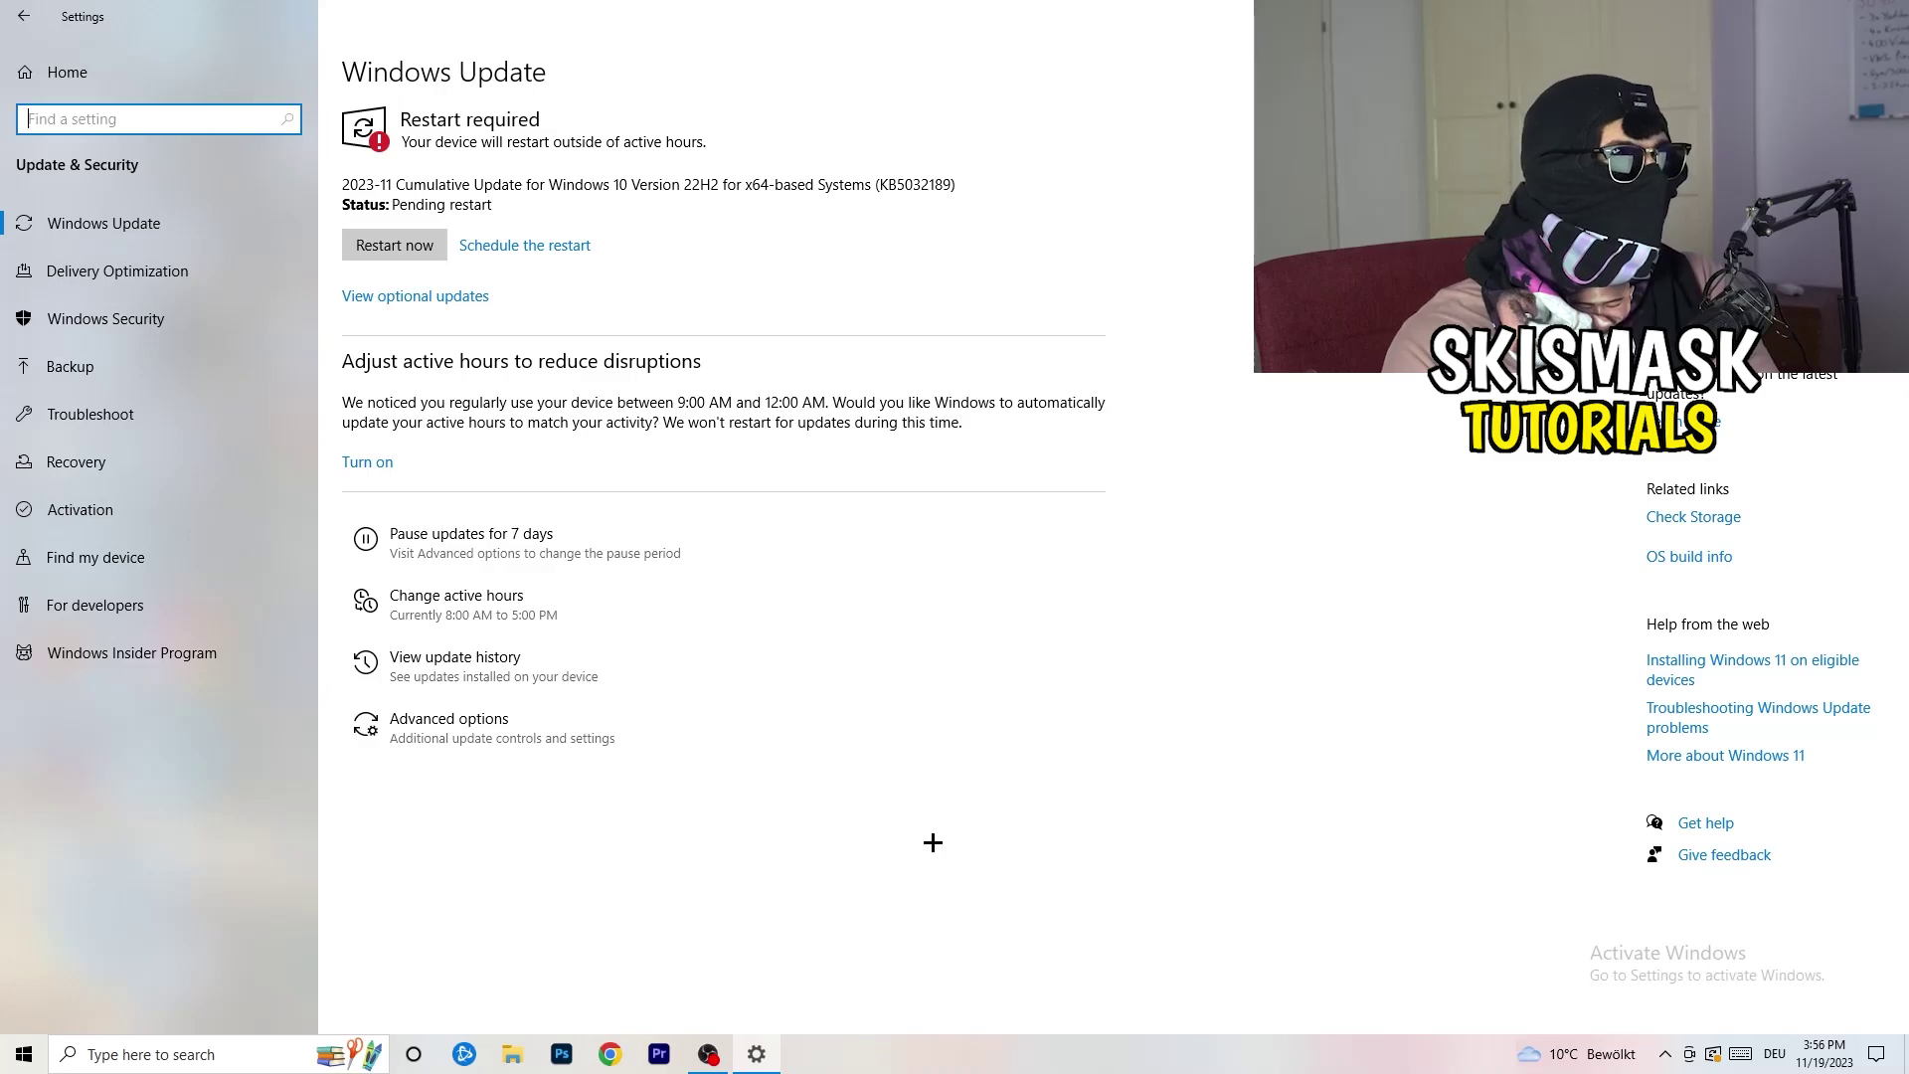
- Open the System display settings and review the color, scale and layout options, including the display resolution choices
left_click(50, 87)
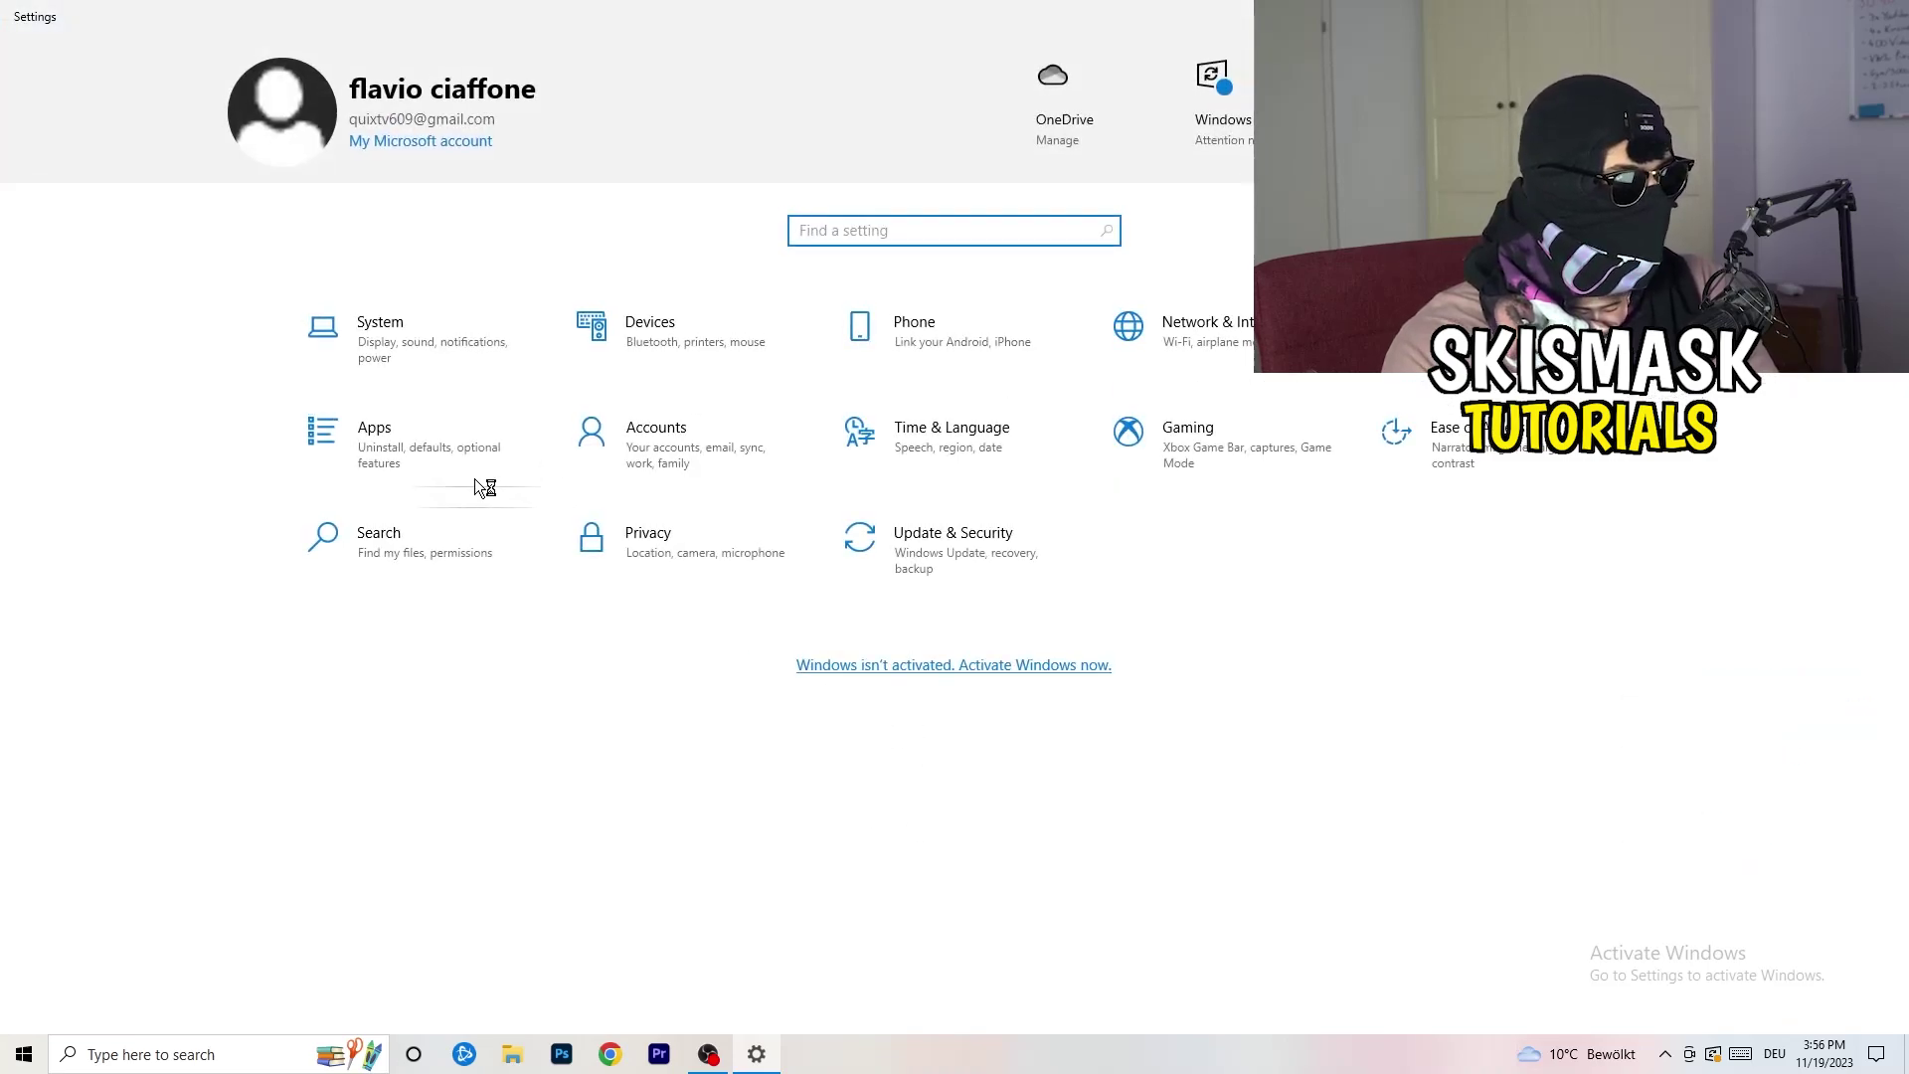
left_click(408, 338)
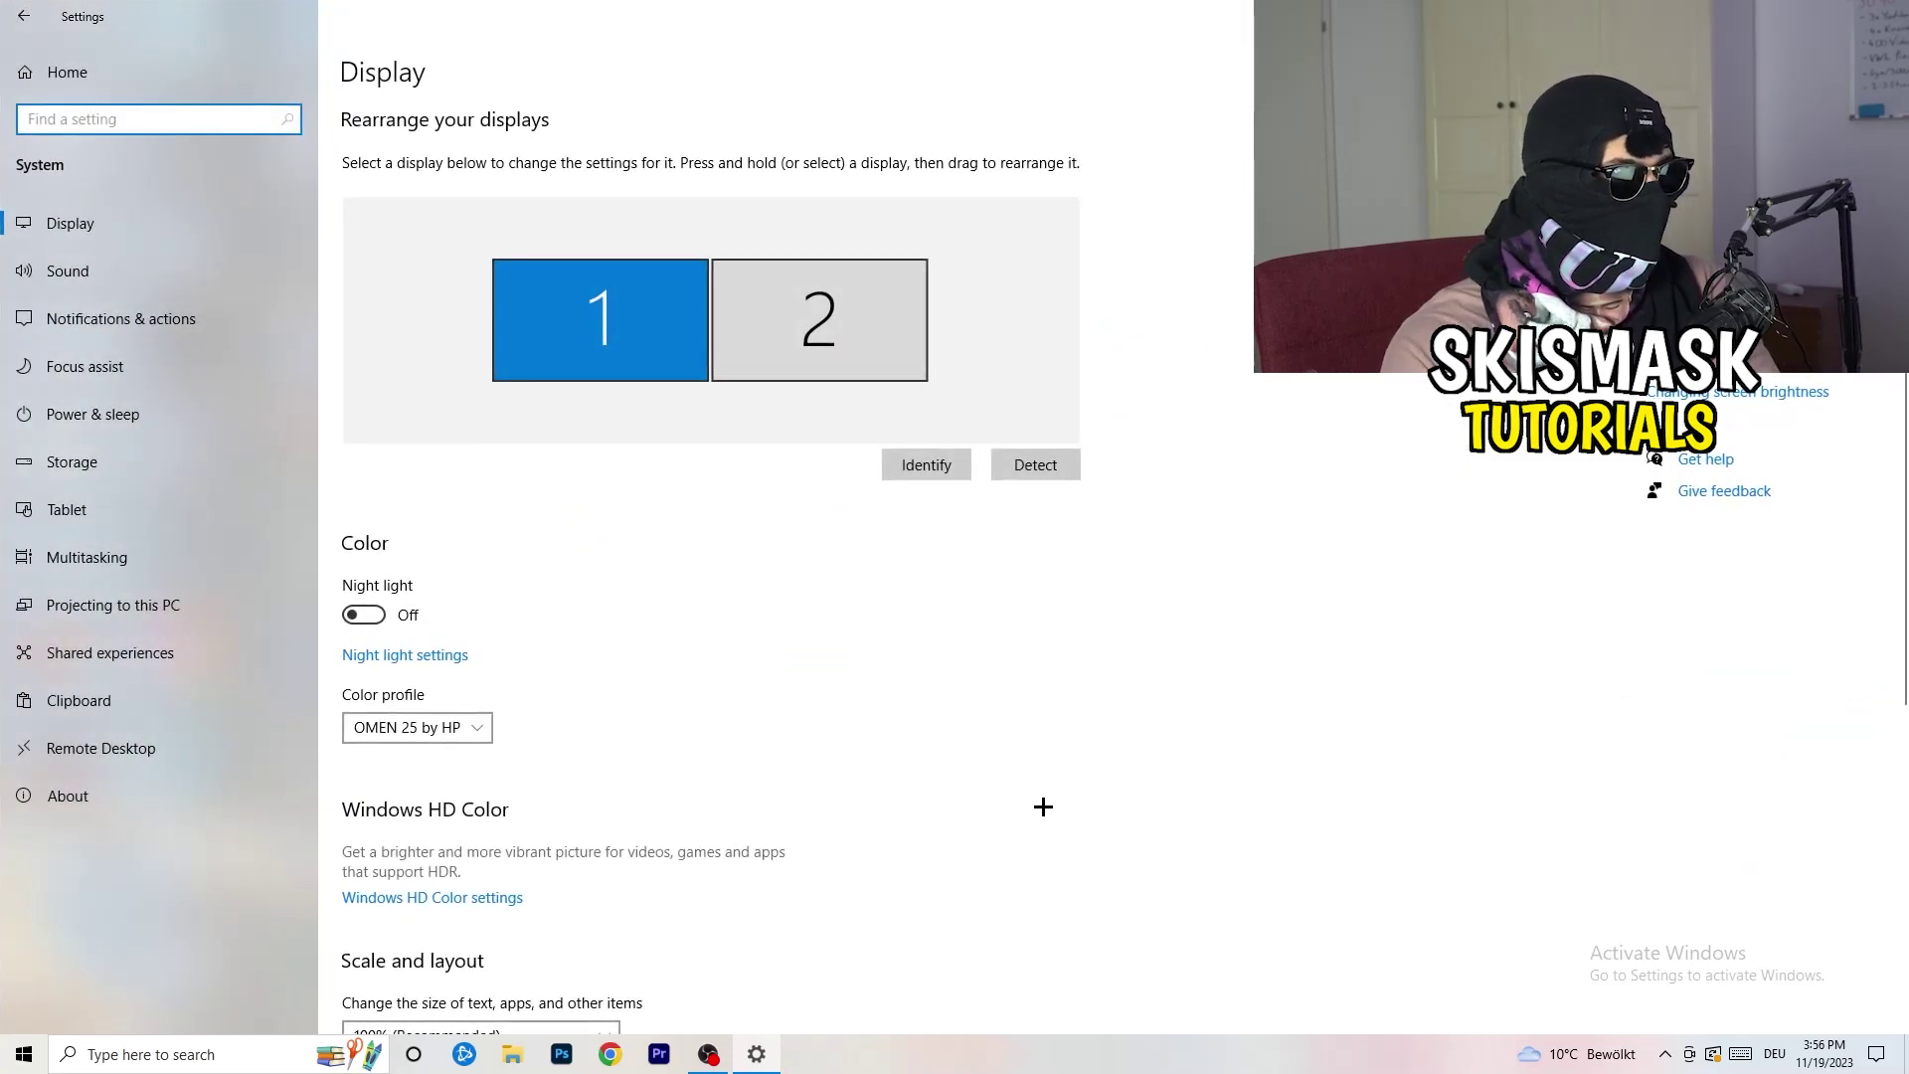
left_click(368, 77)
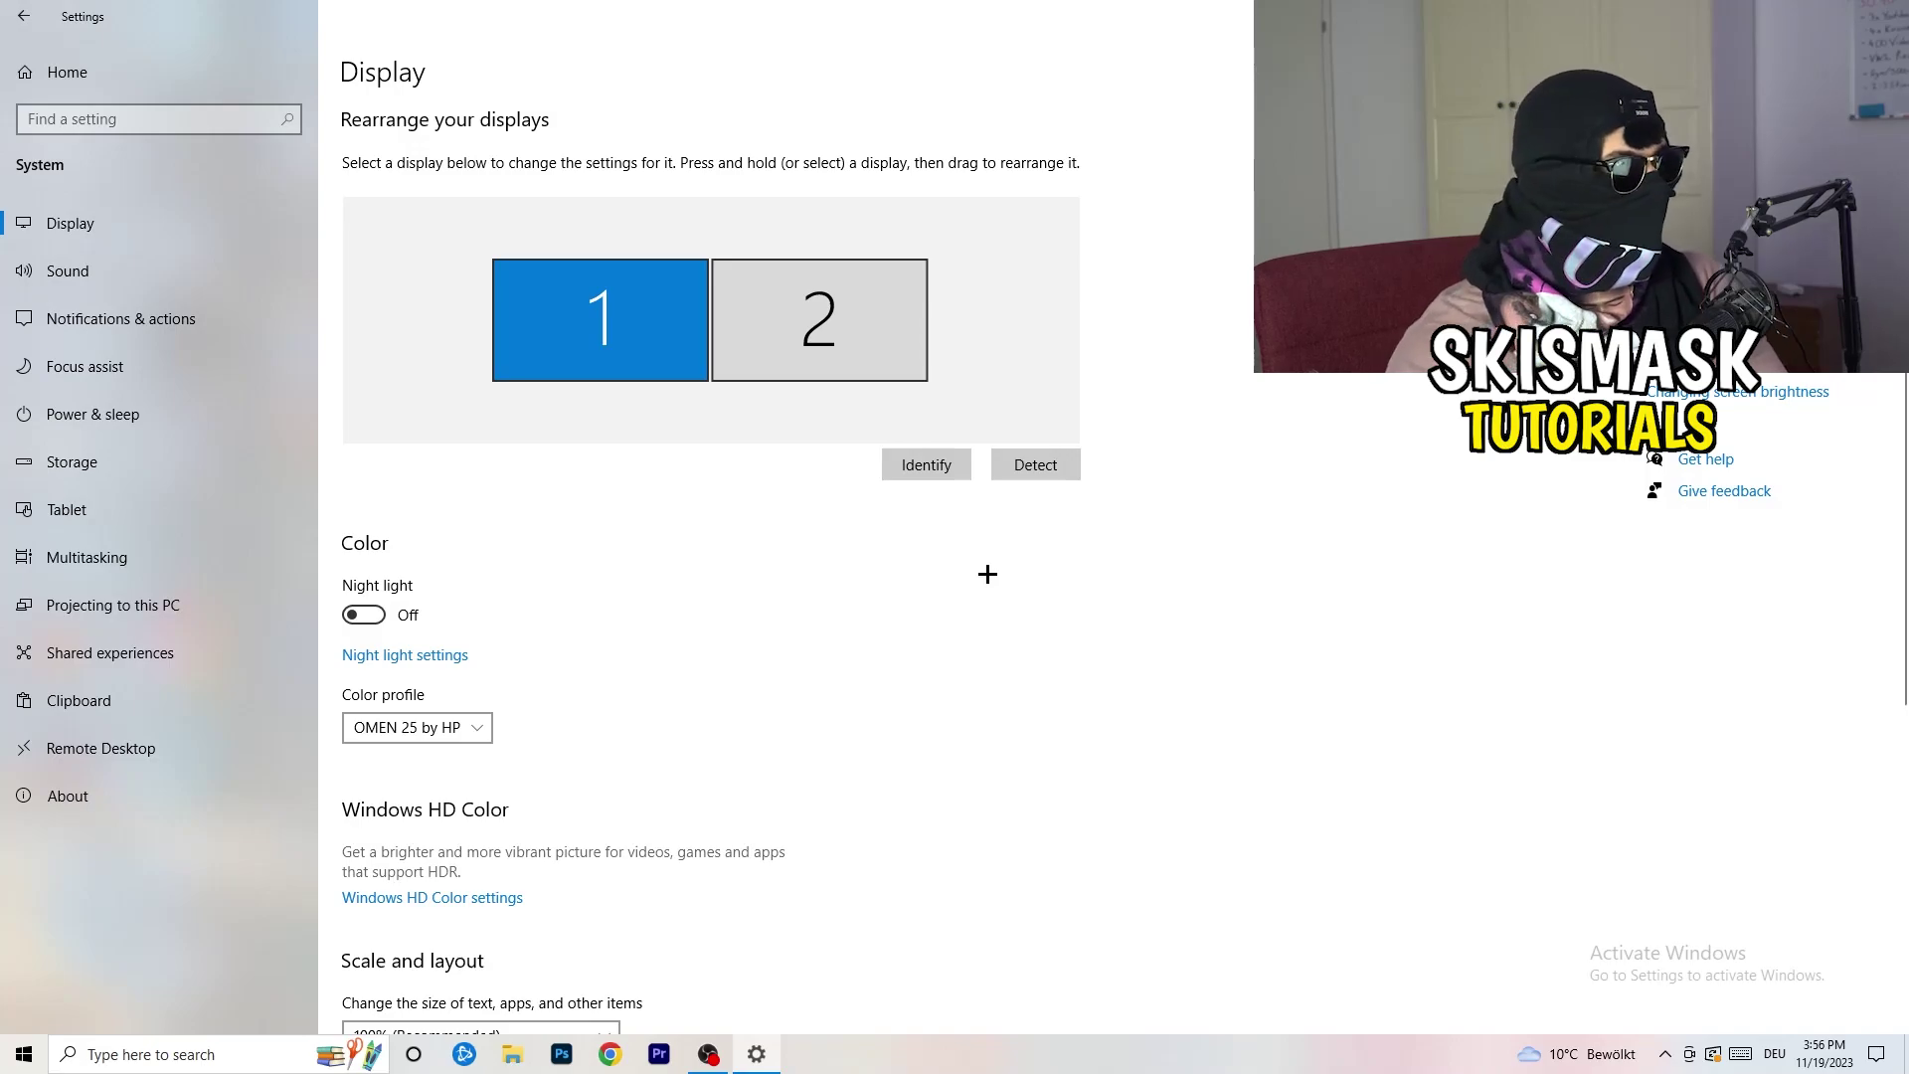
scroll(747, 502, "down", 3)
scroll(747, 501, "down", 2)
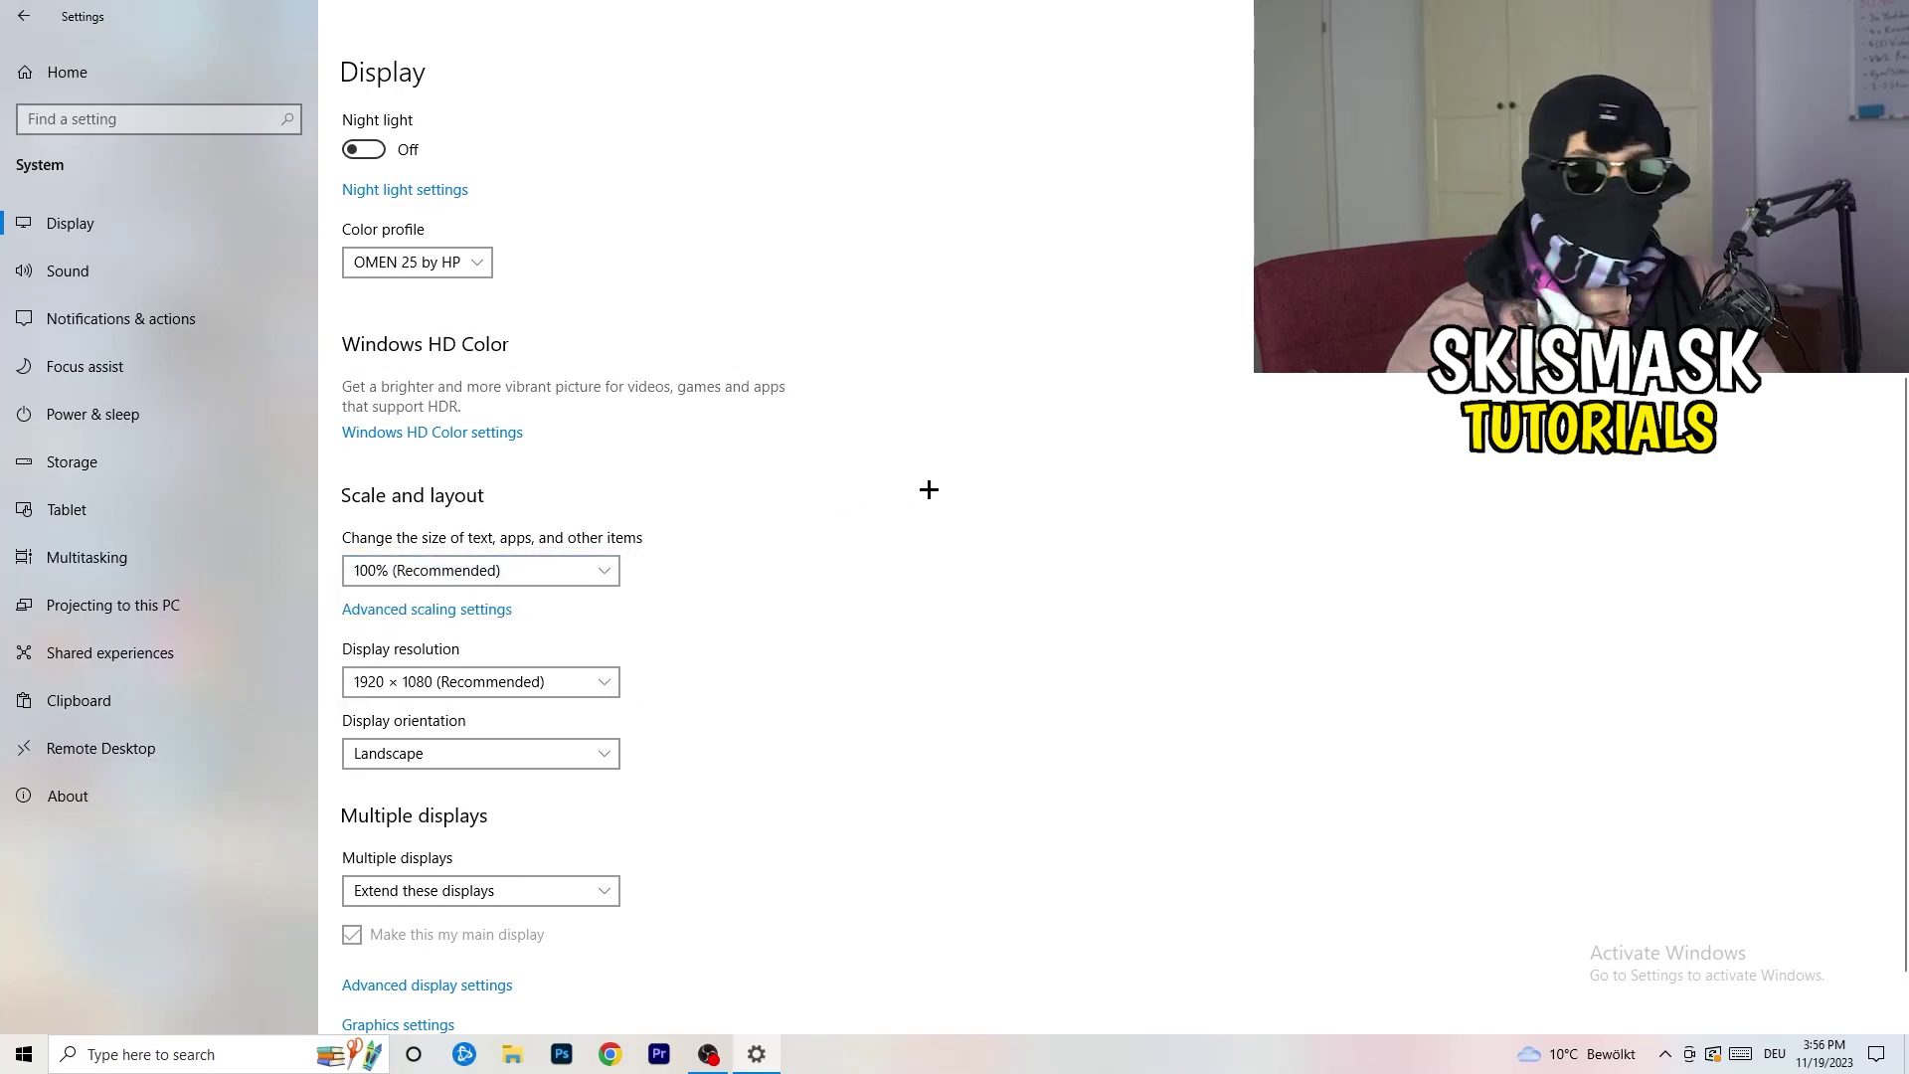
scroll(463, 542, "down", 2)
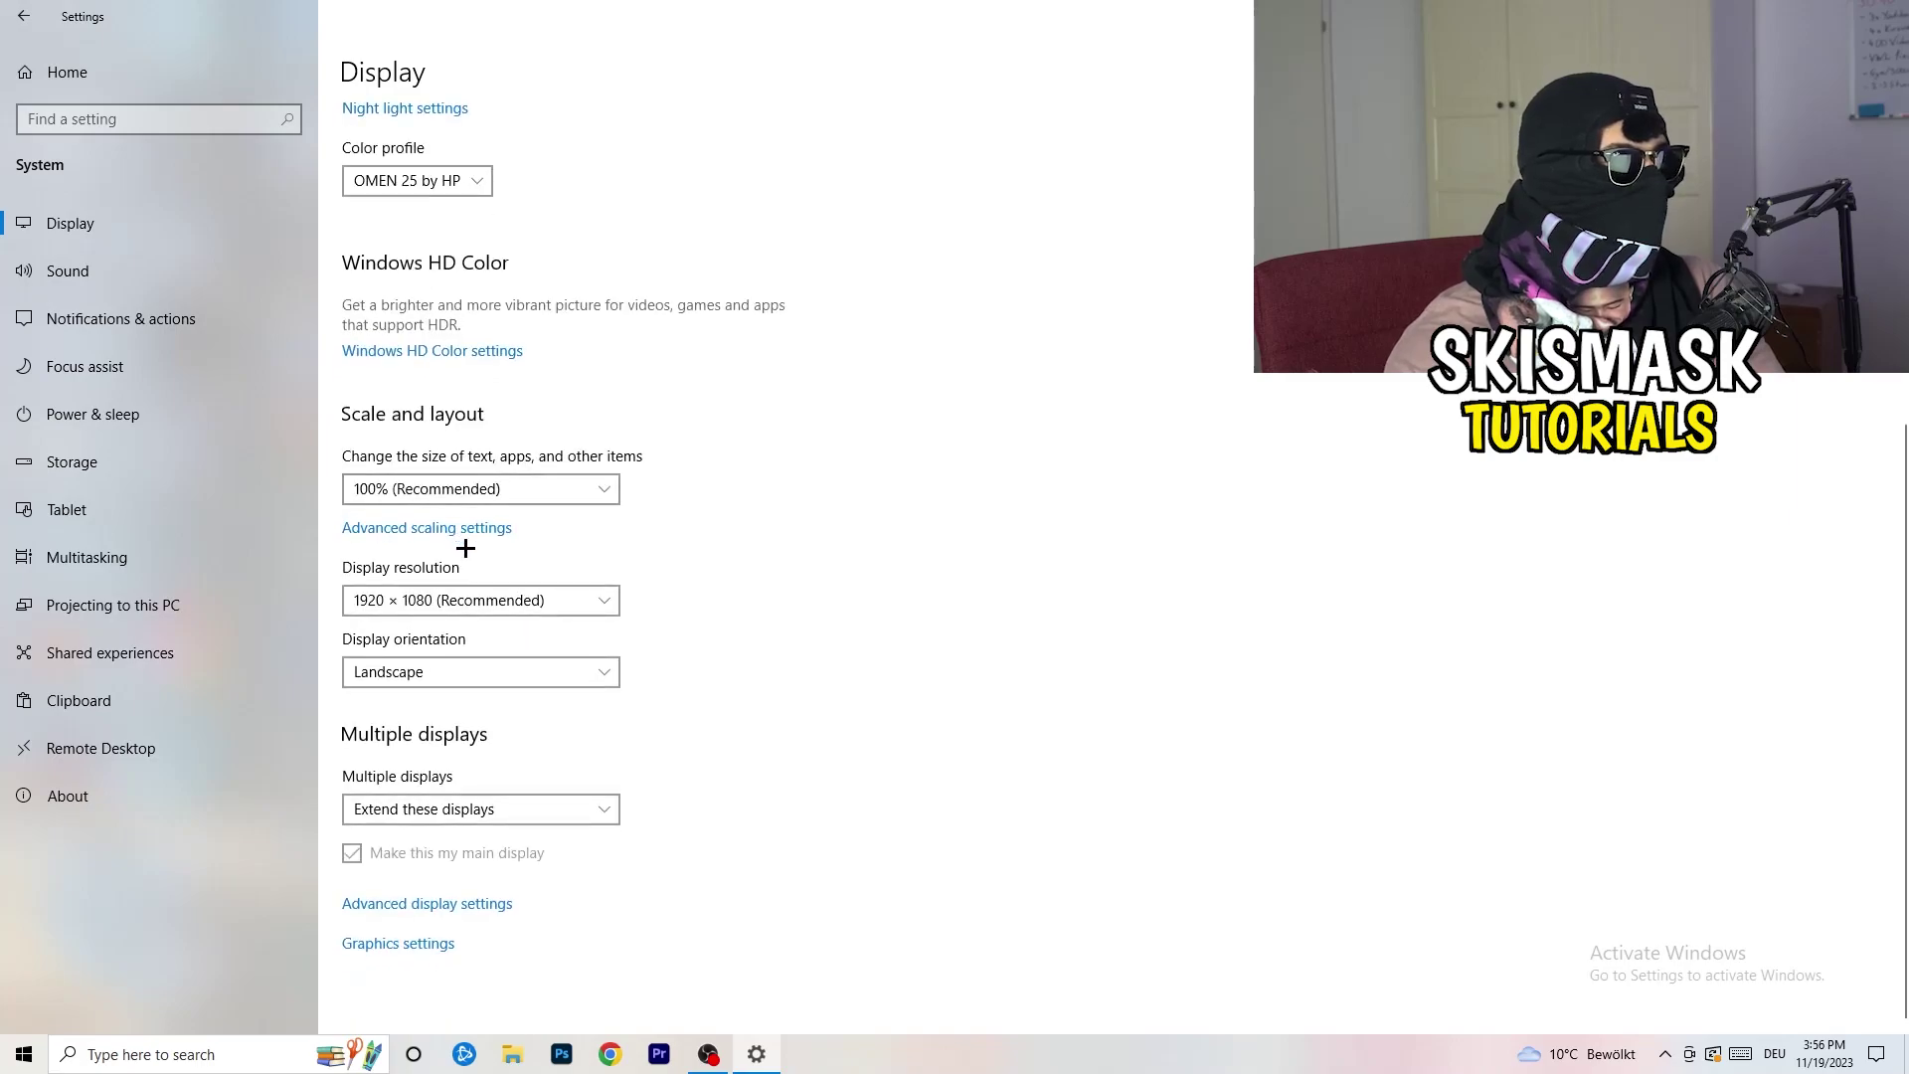
left_click(516, 609)
left_click(939, 537)
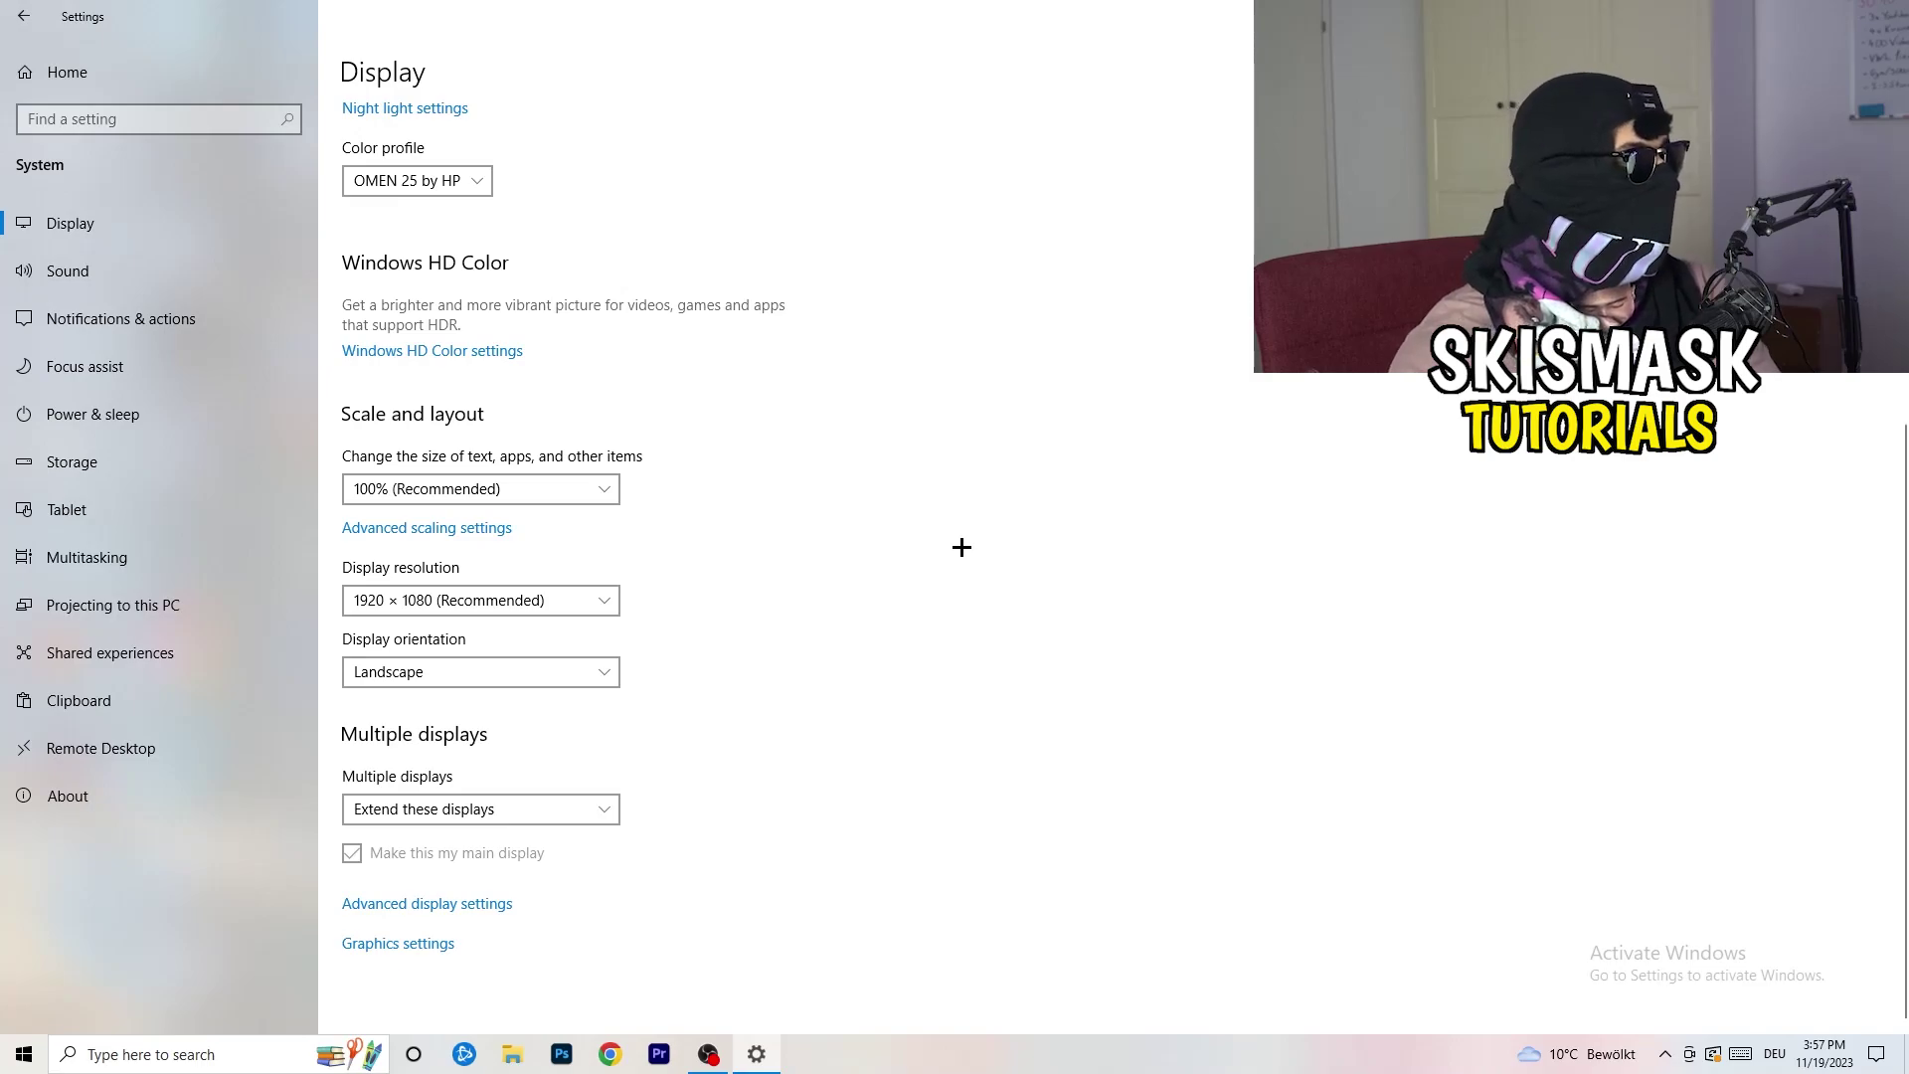
- Open the additional power settings from Power & sleep, review the preferred and additional power plans, and close Power Options
left_click(127, 415)
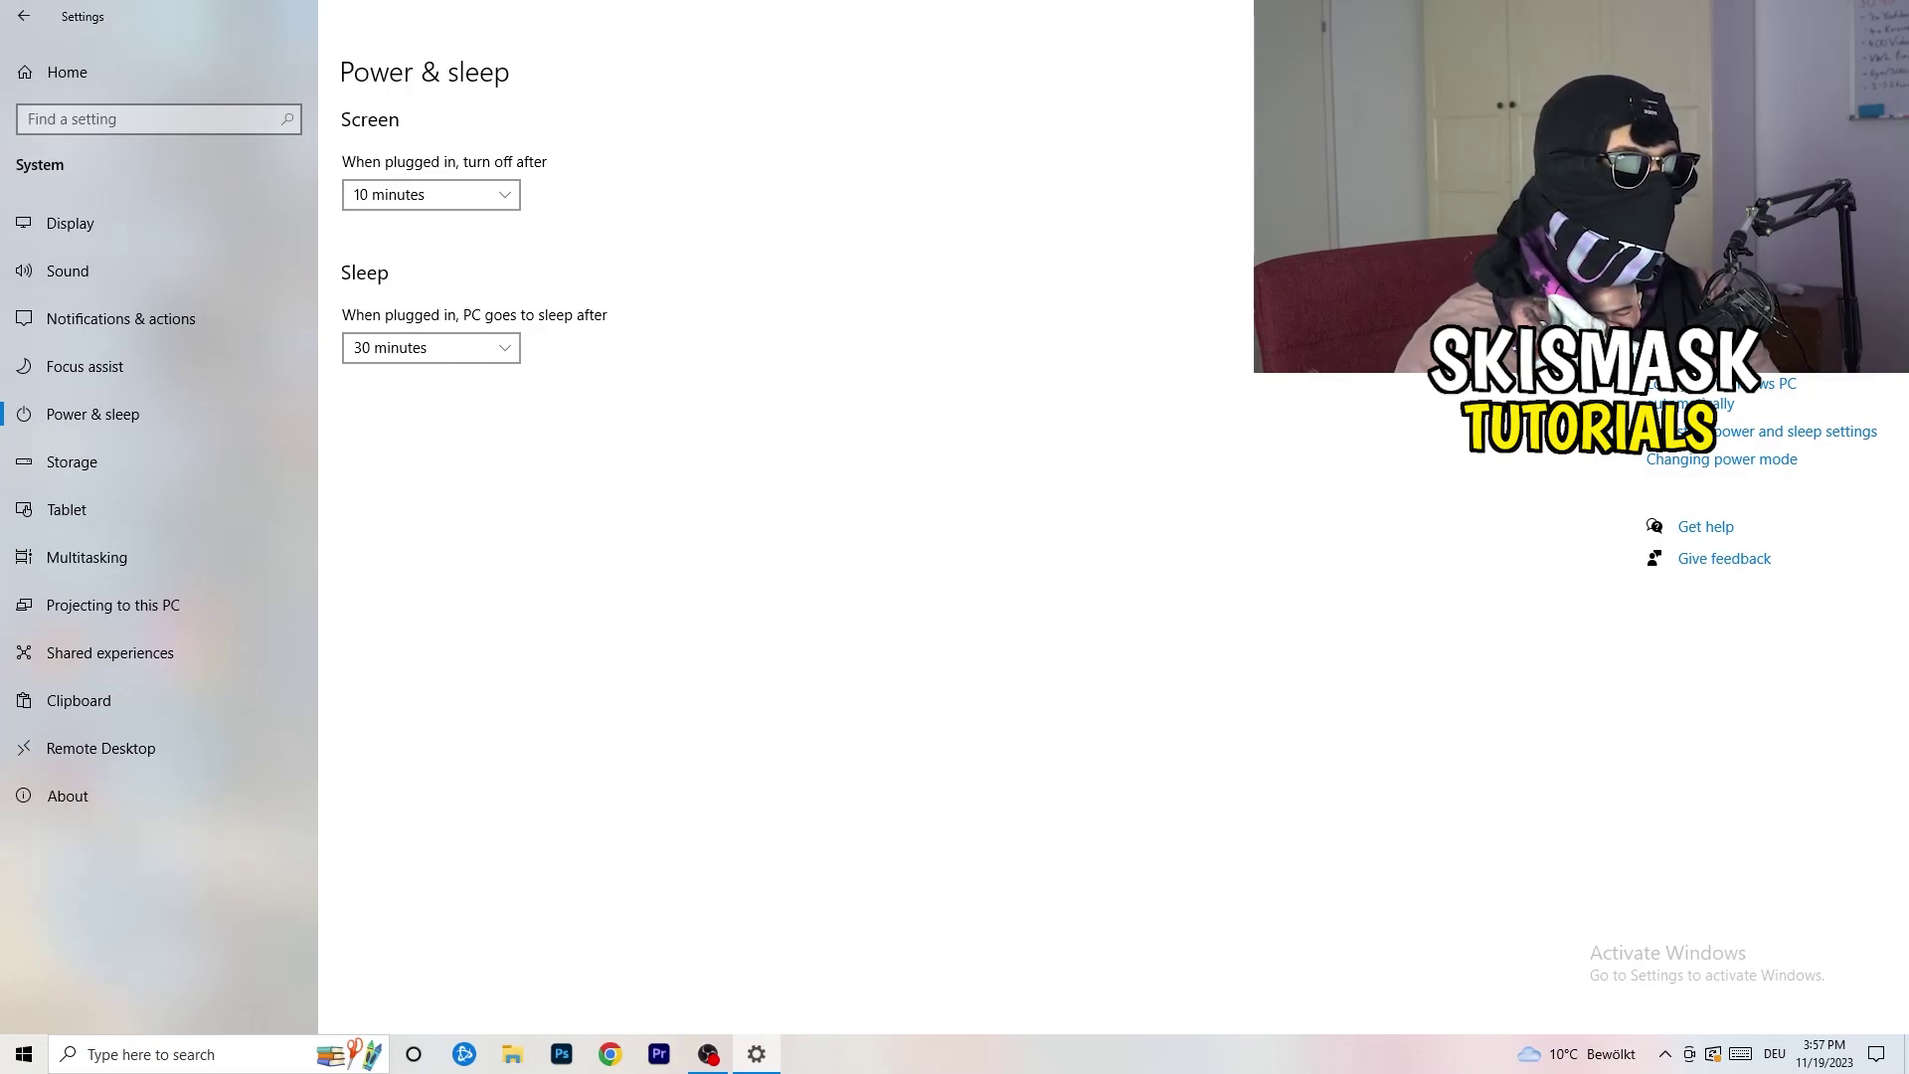
left_click(1710, 298)
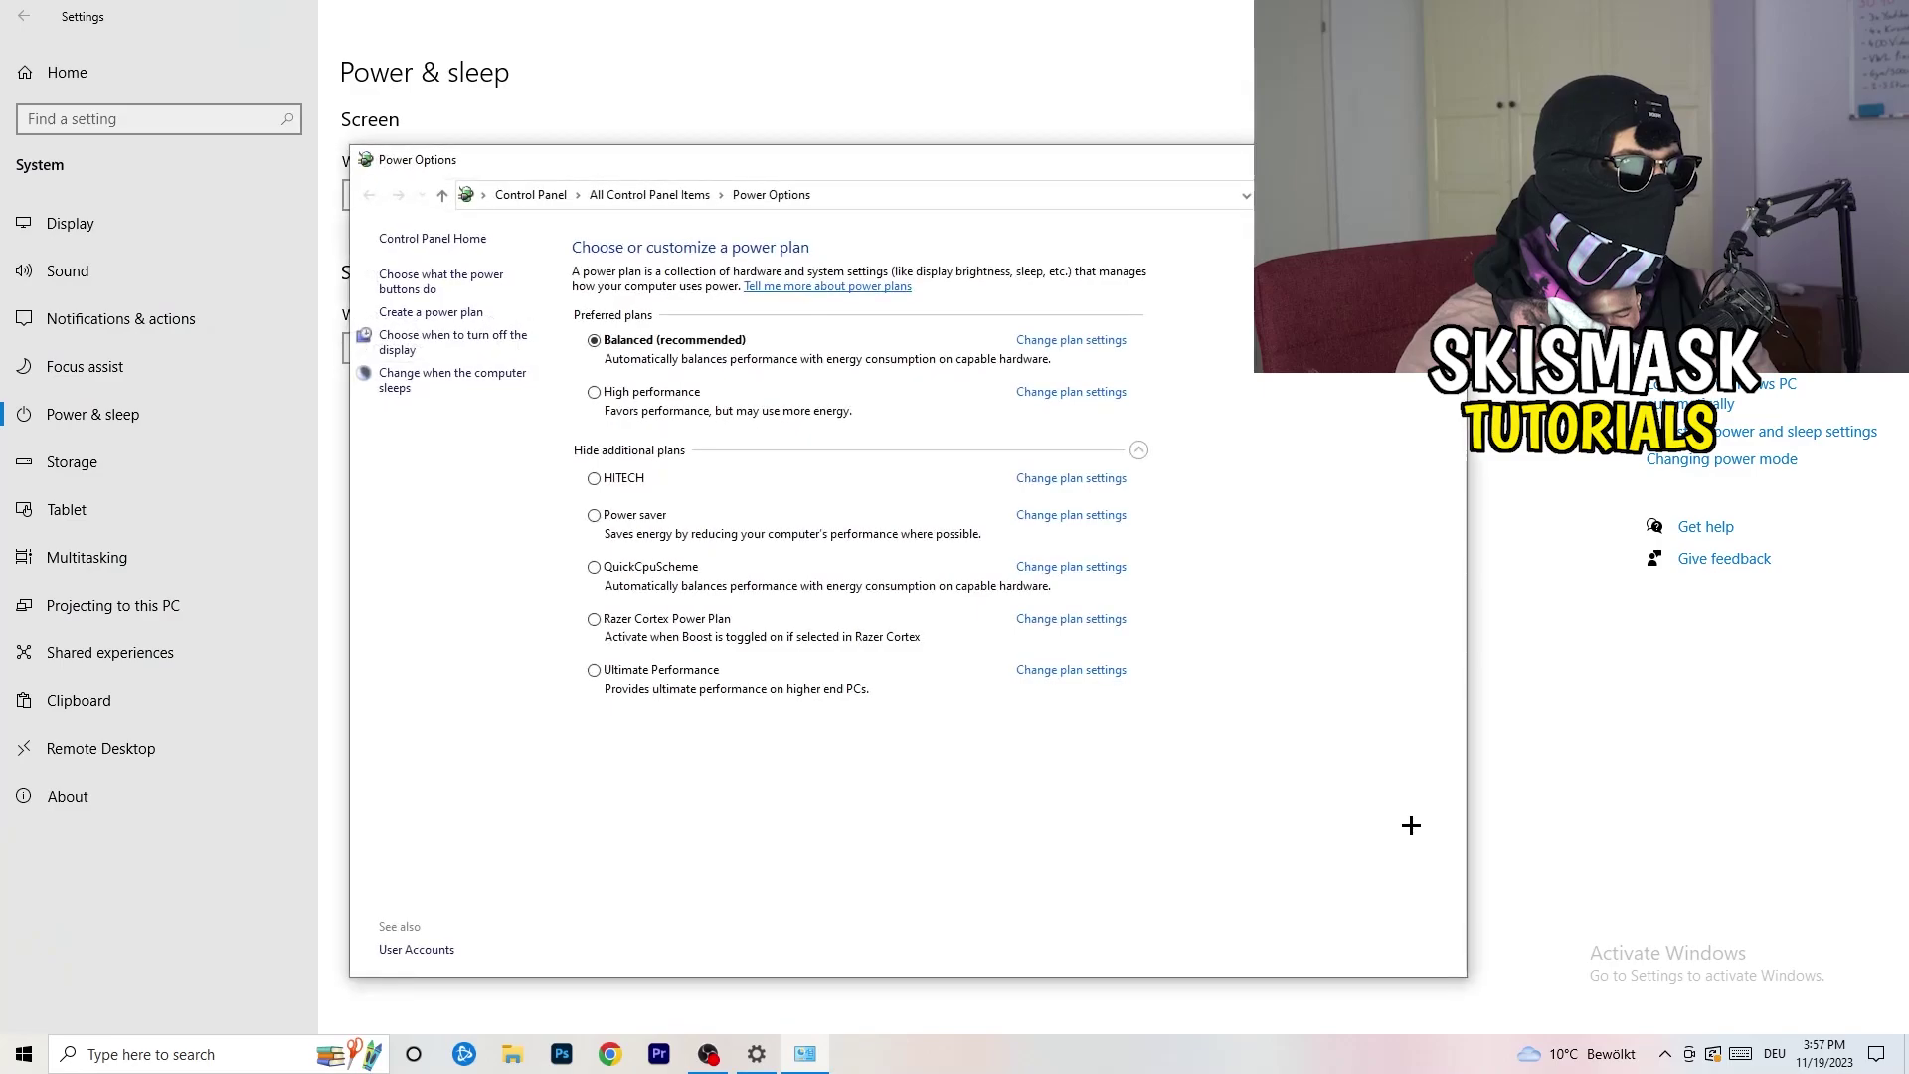
left_click(1139, 450)
left_click(1139, 450)
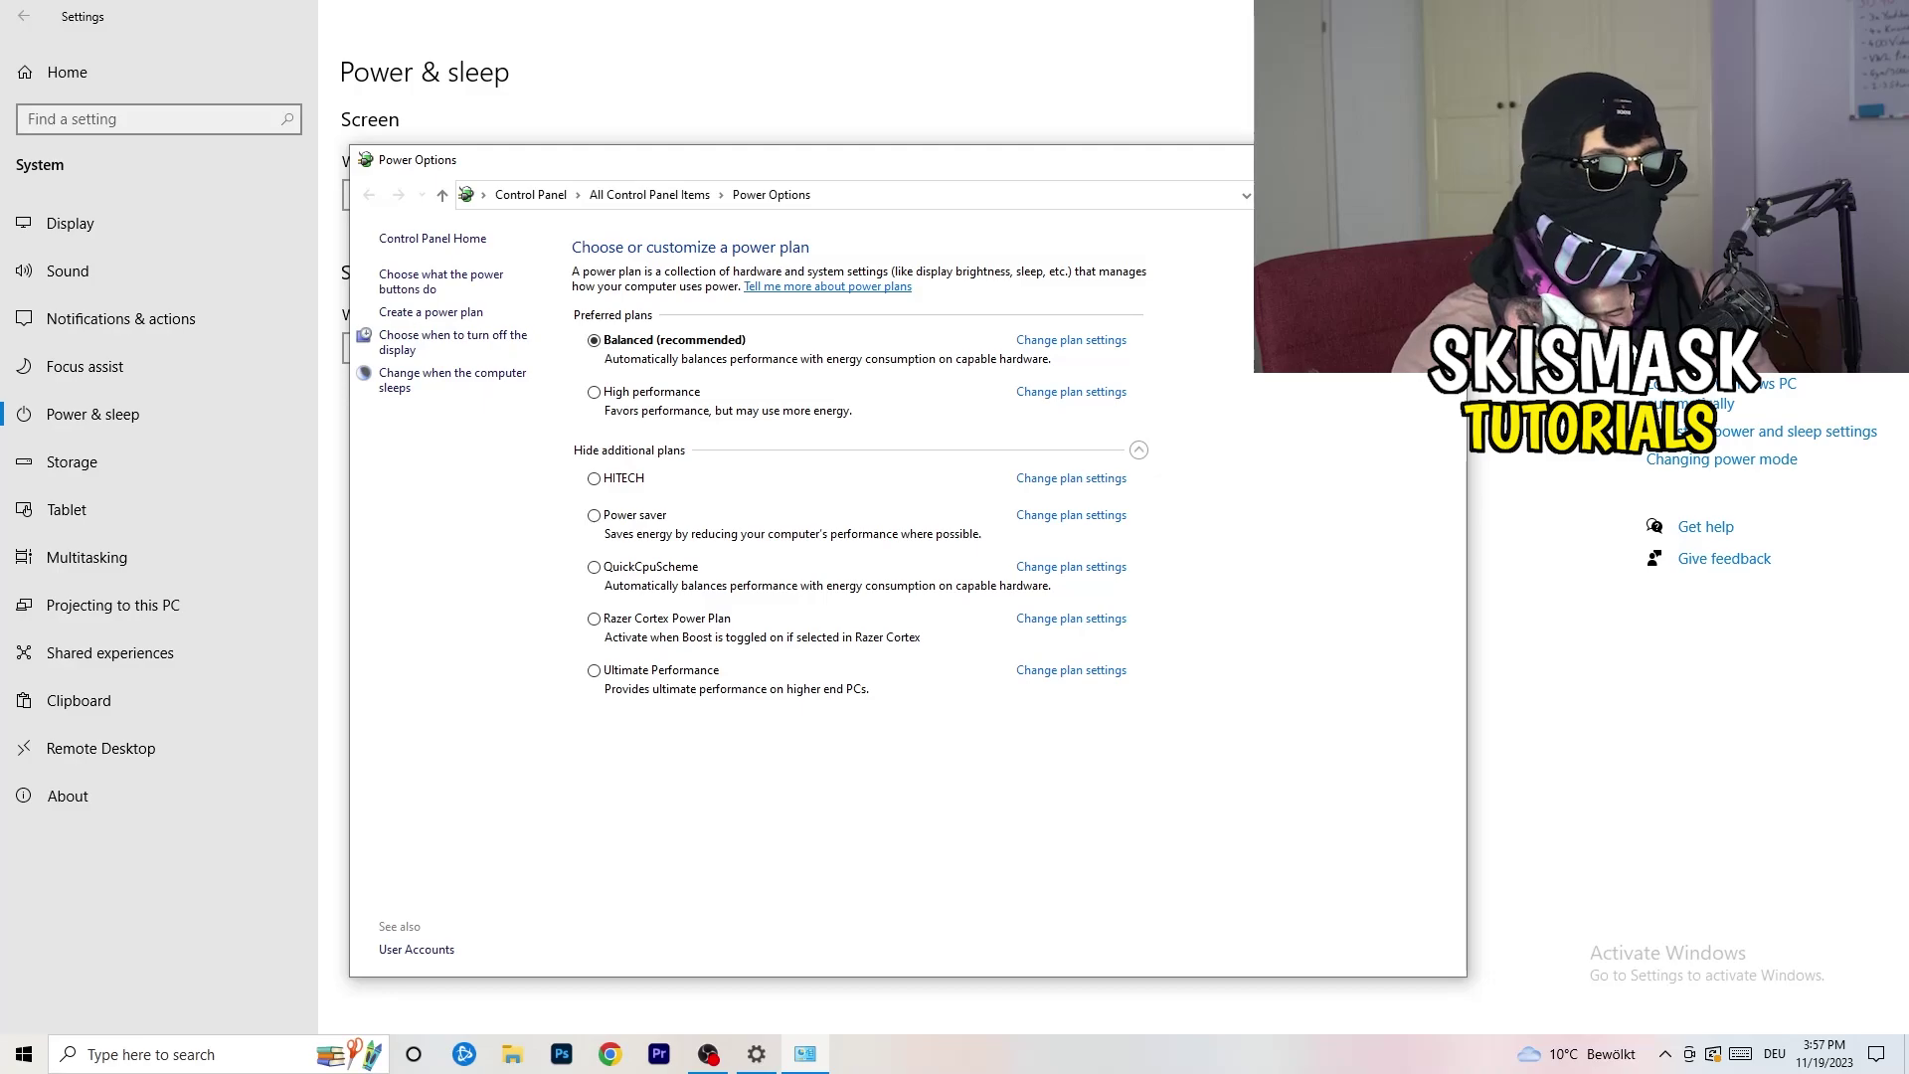
left_click(1445, 159)
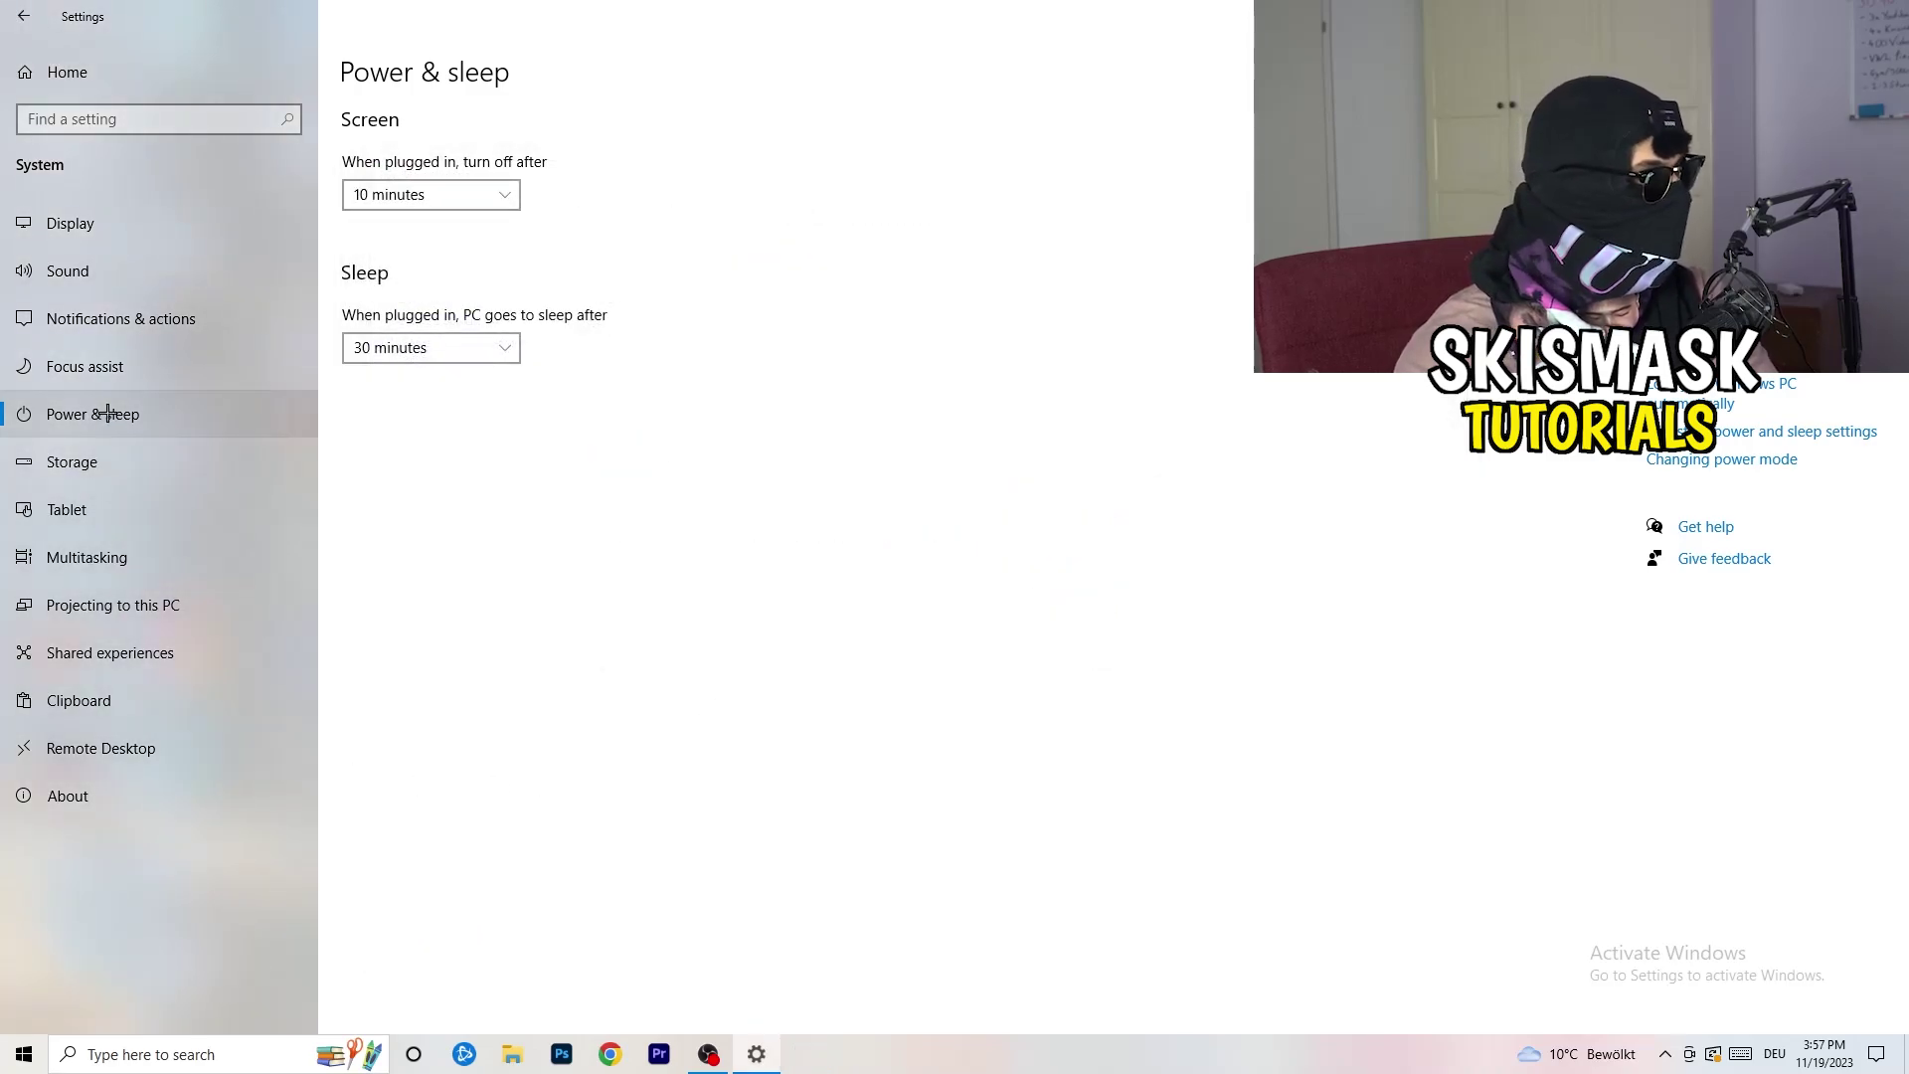
- Open the Storage Sense configuration from the Storage settings, review its schedule and temporary file cleanup options, and close Settings
left_click(116, 464)
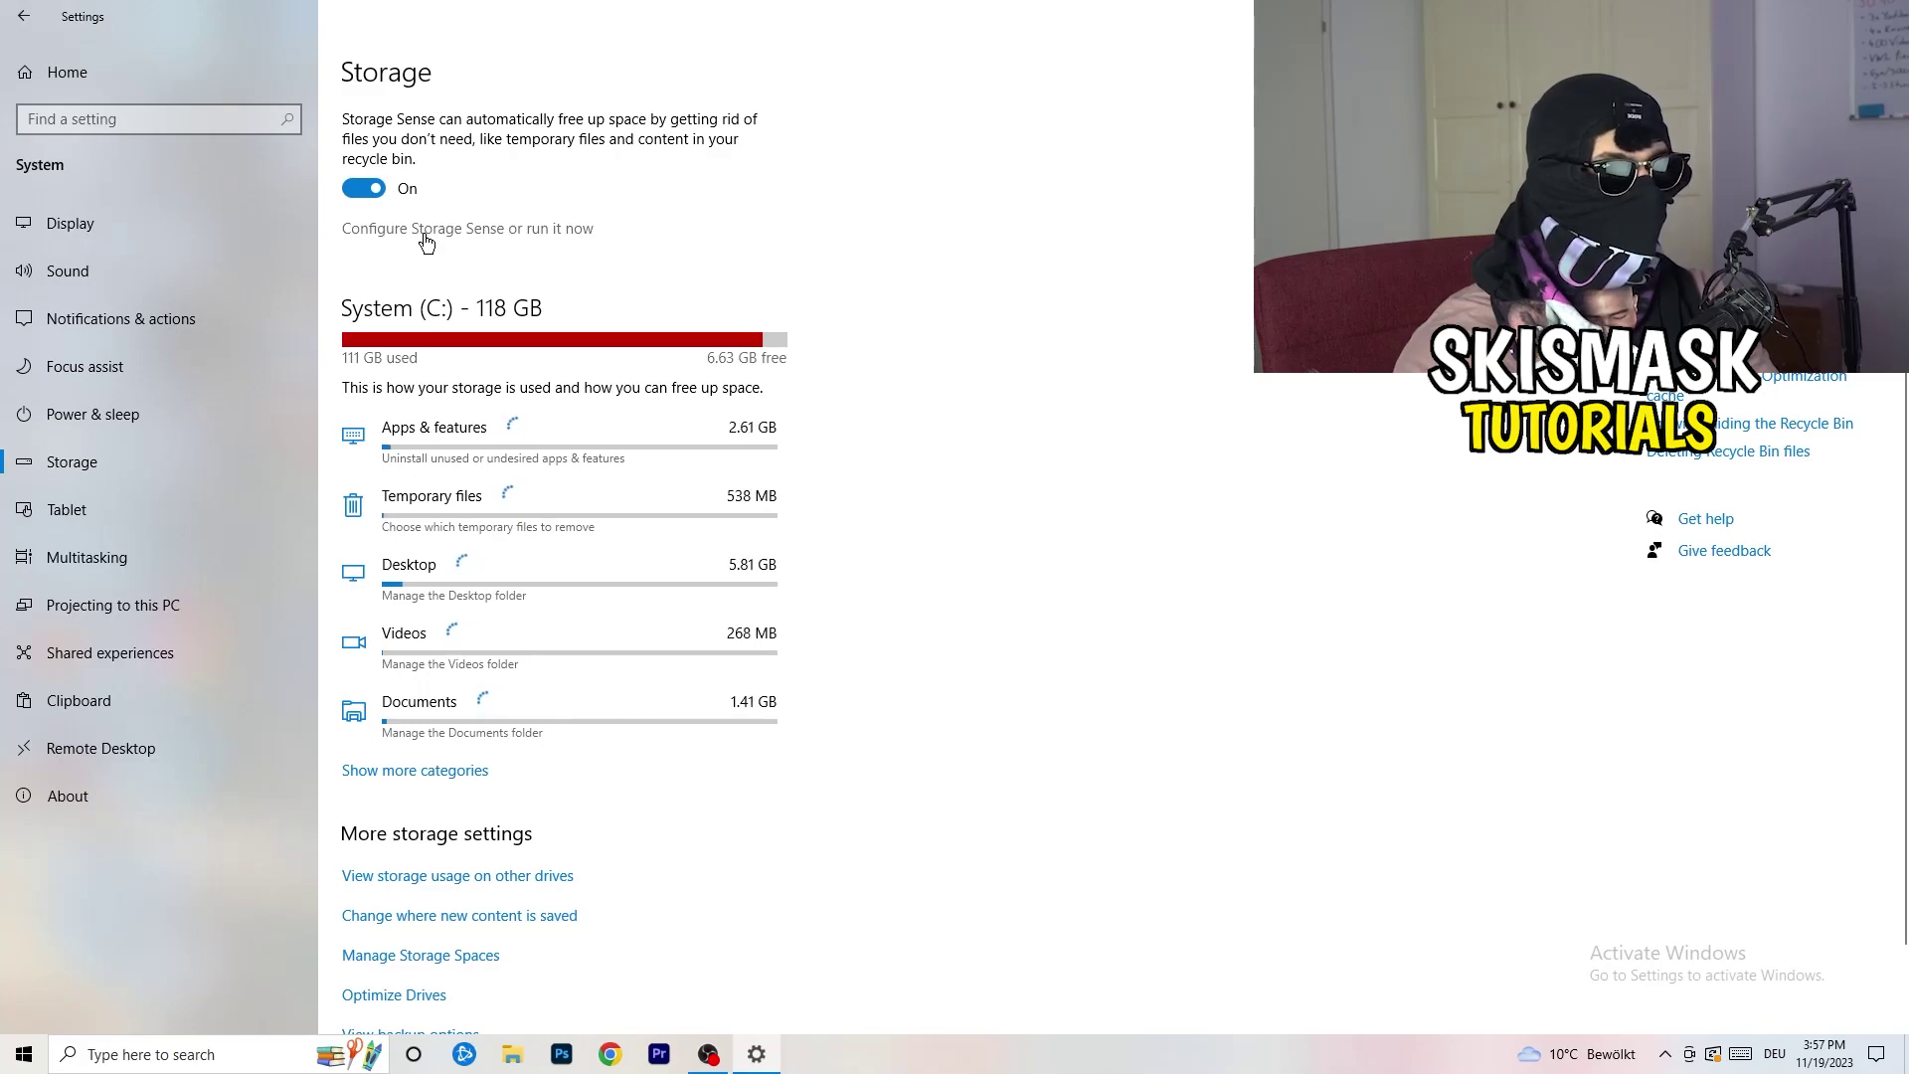
left_click(426, 231)
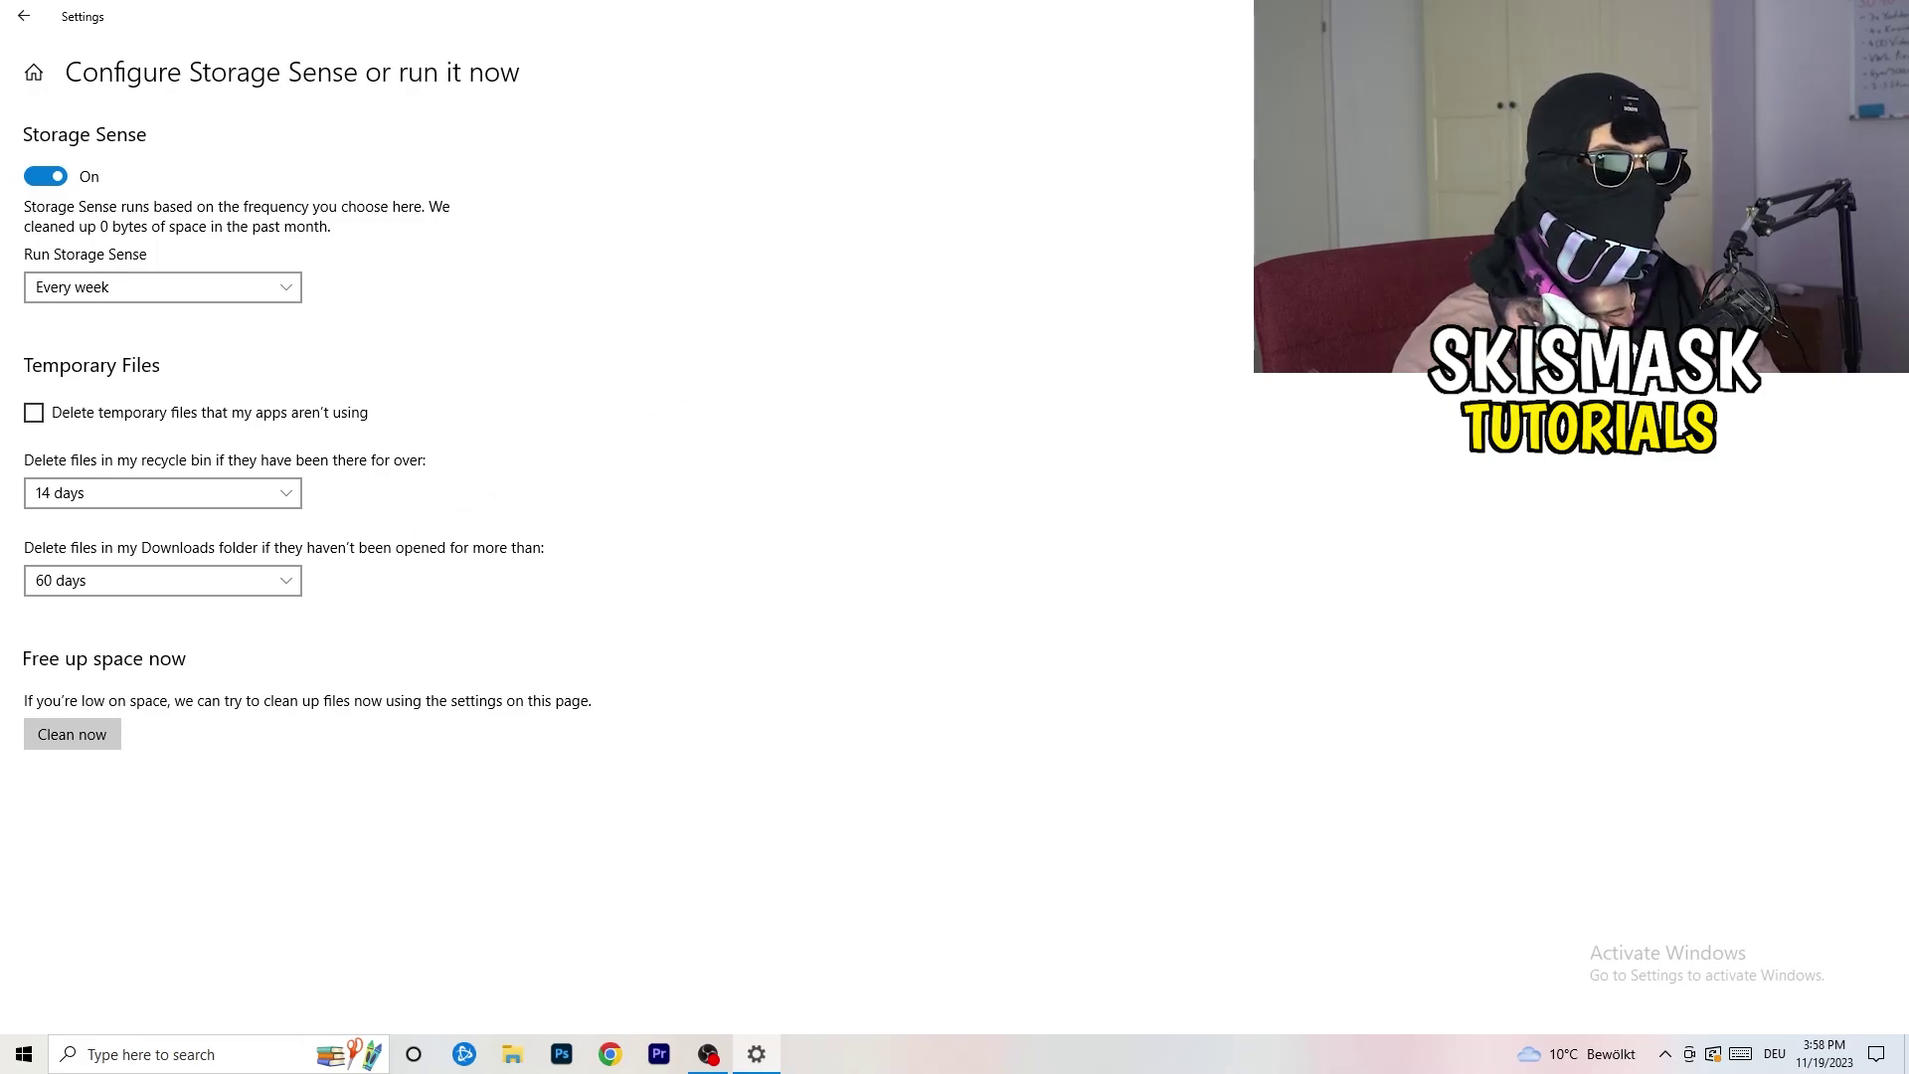
key("alt+F4")
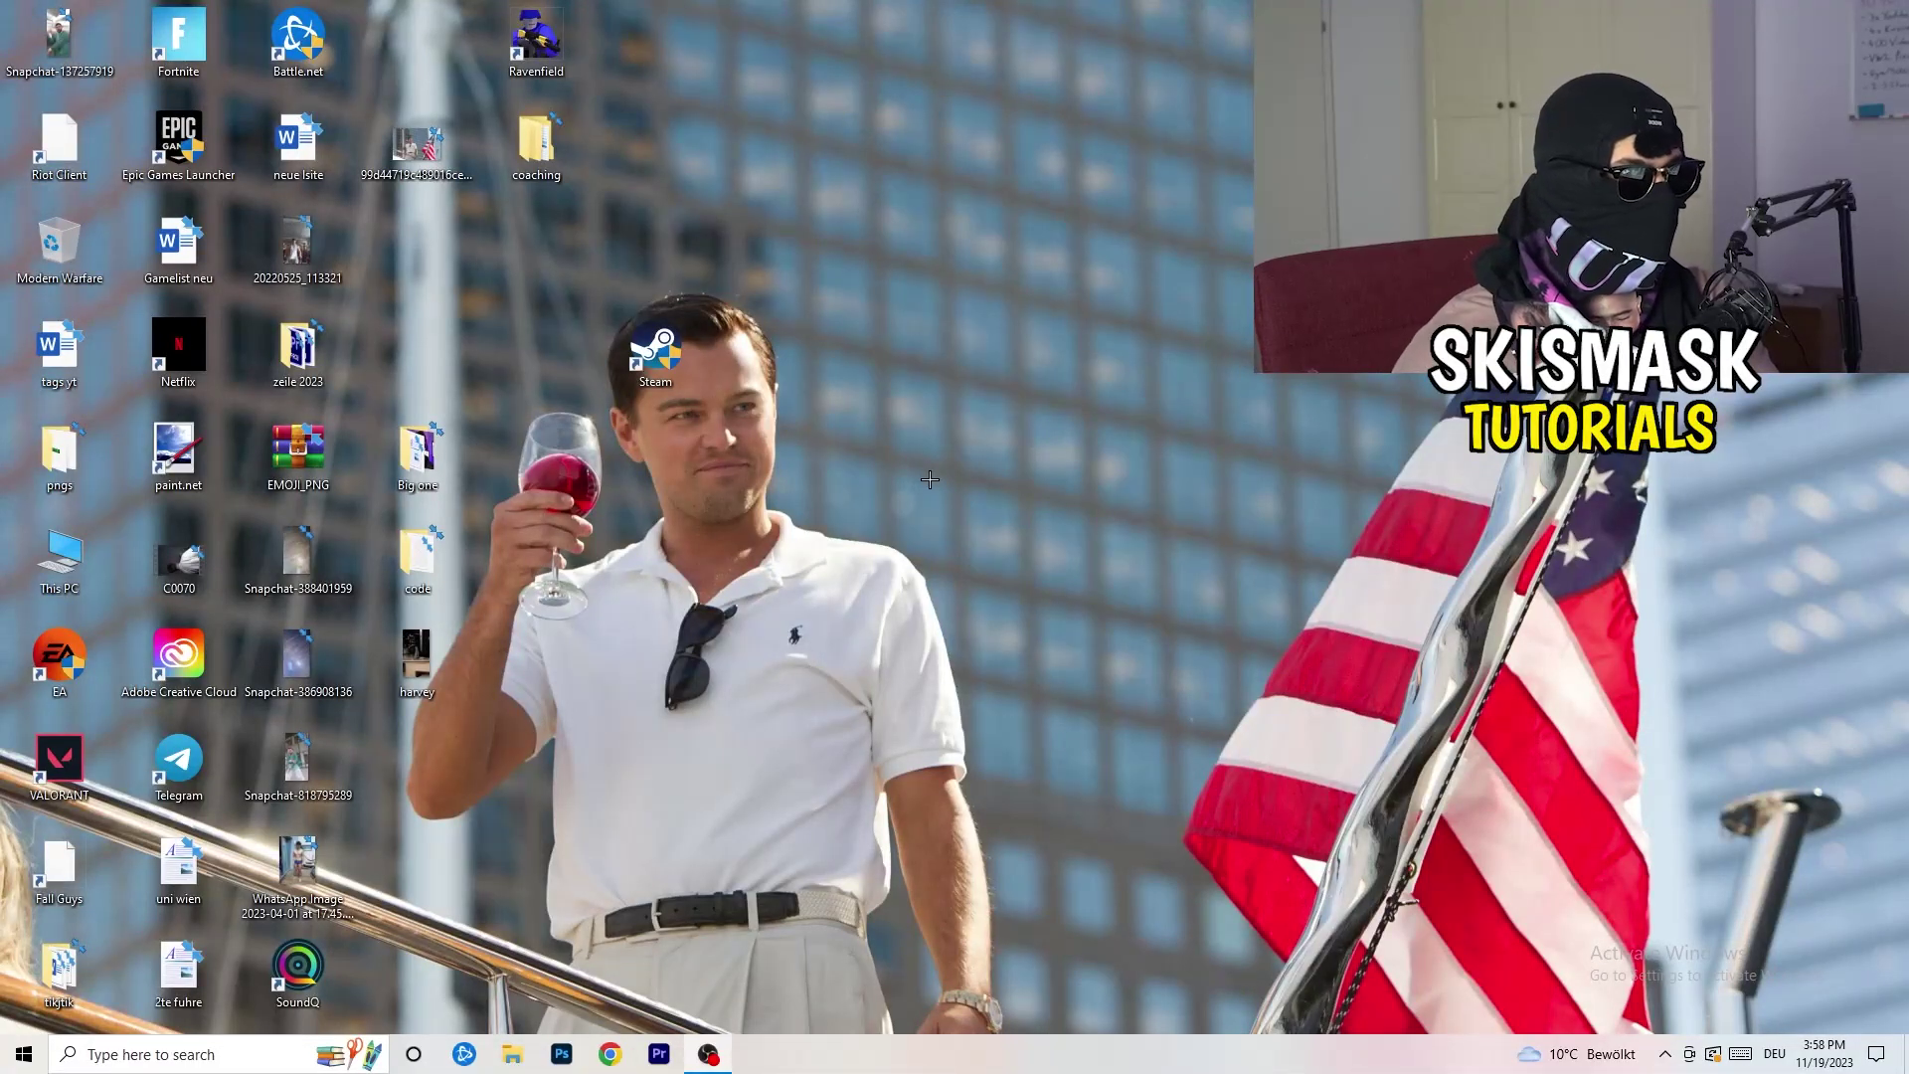